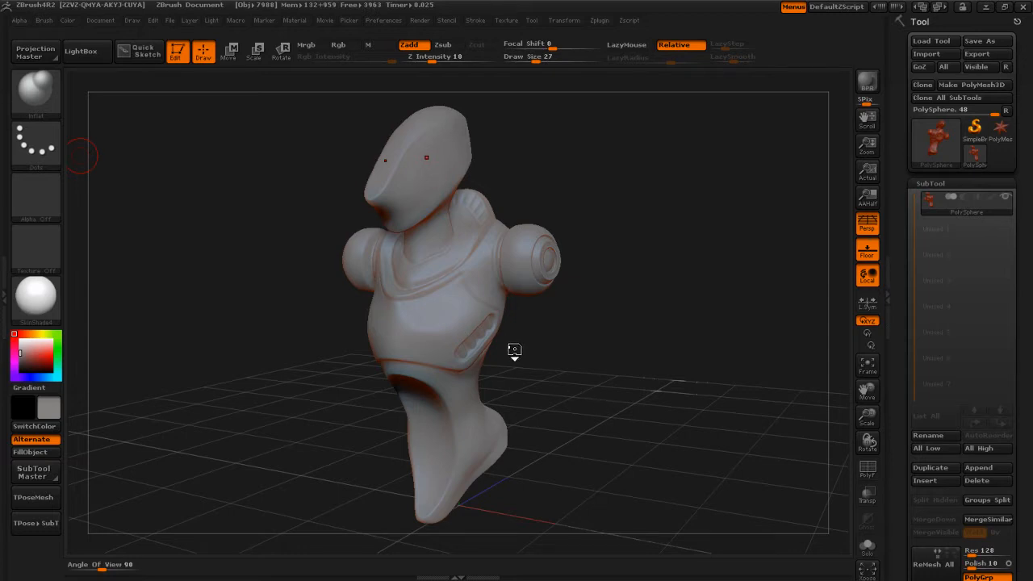
Step: Draw mirrored arm tubes from the shoulder balls outward and down with the CurveLineTube brush
key("b")
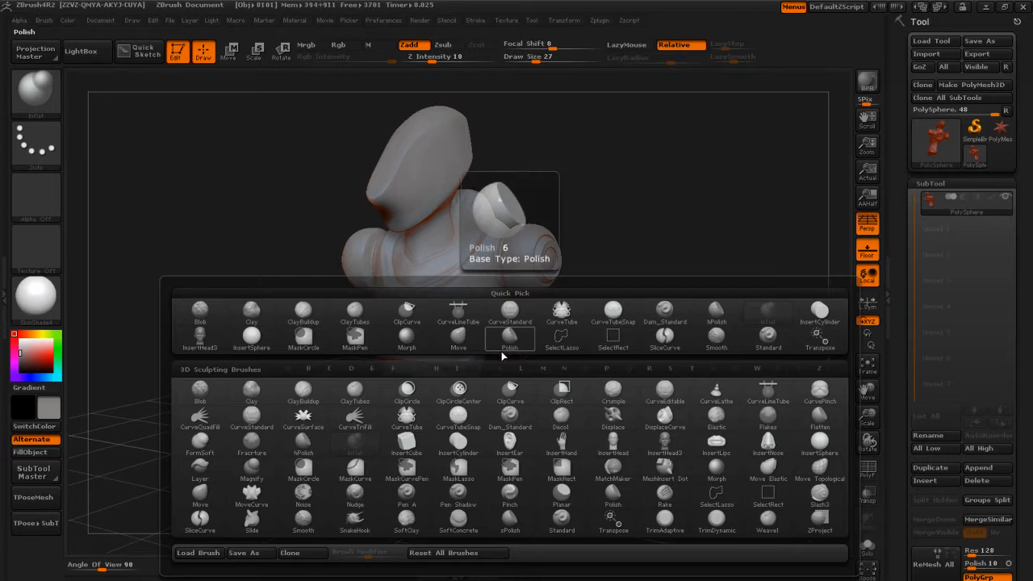
key("c")
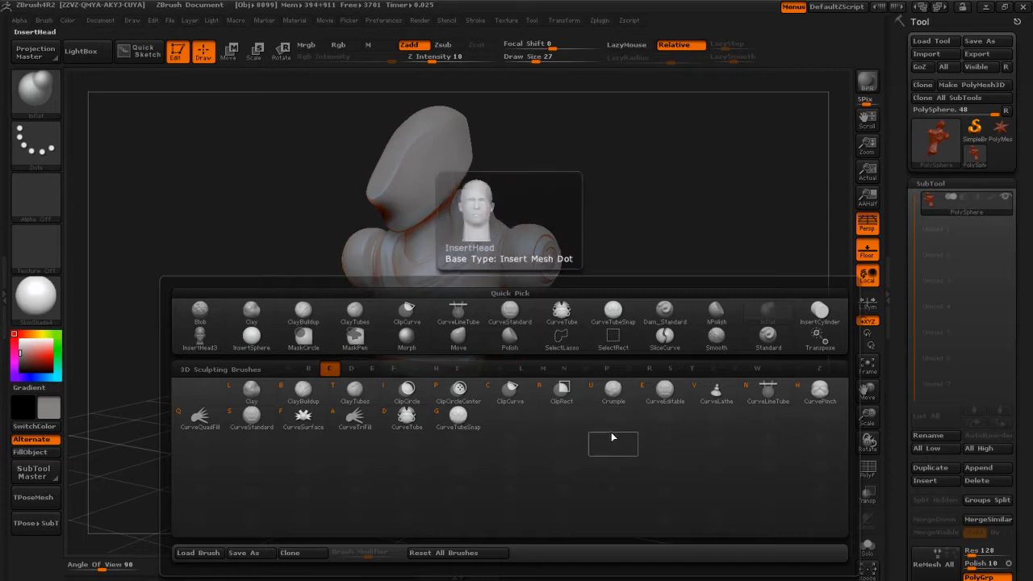
left_click(768, 396)
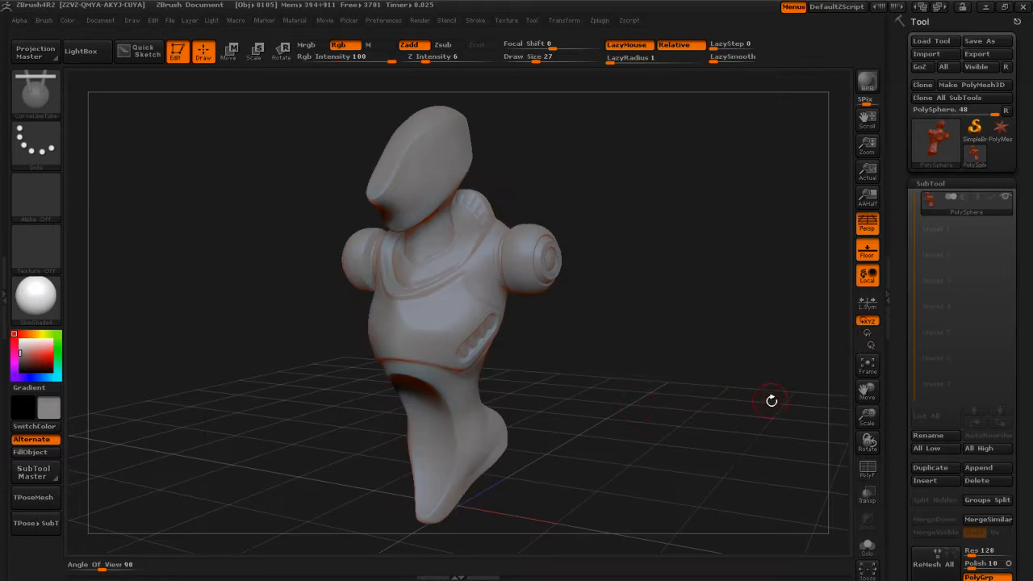
left_click_drag(614, 384, 472, 317, "shift")
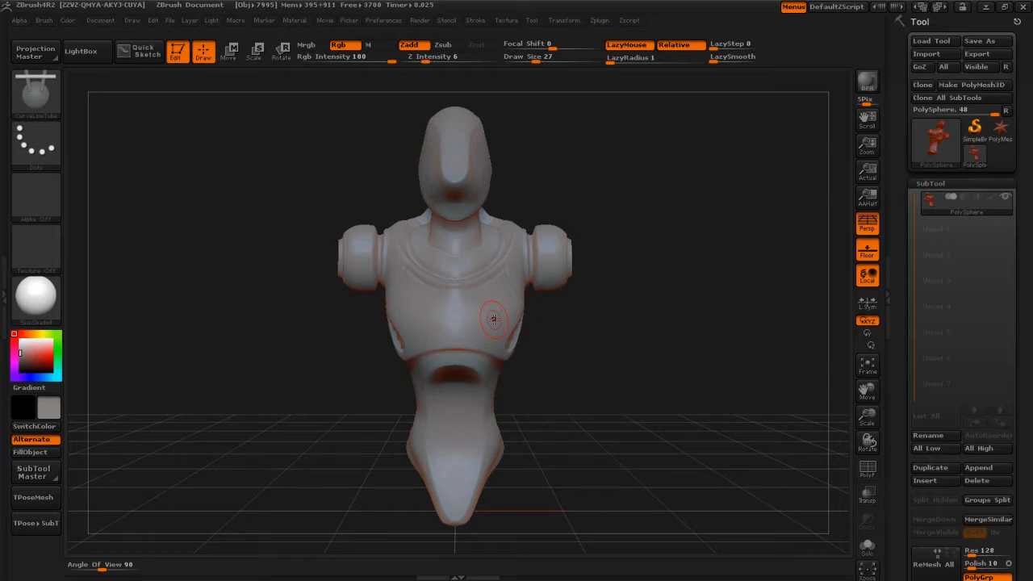
left_click_drag(600, 325, 588, 340)
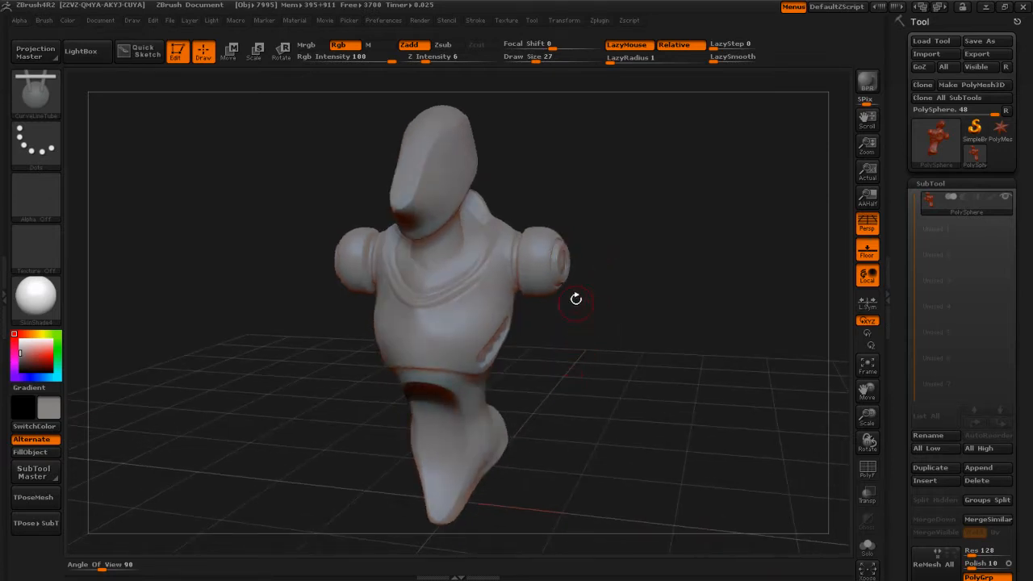
mouse_move(563, 321)
left_mouse_down()
mouse_move(588, 324)
mouse_move(695, 474)
mouse_move(785, 292)
mouse_move(662, 515)
mouse_move(685, 499)
left_mouse_up()
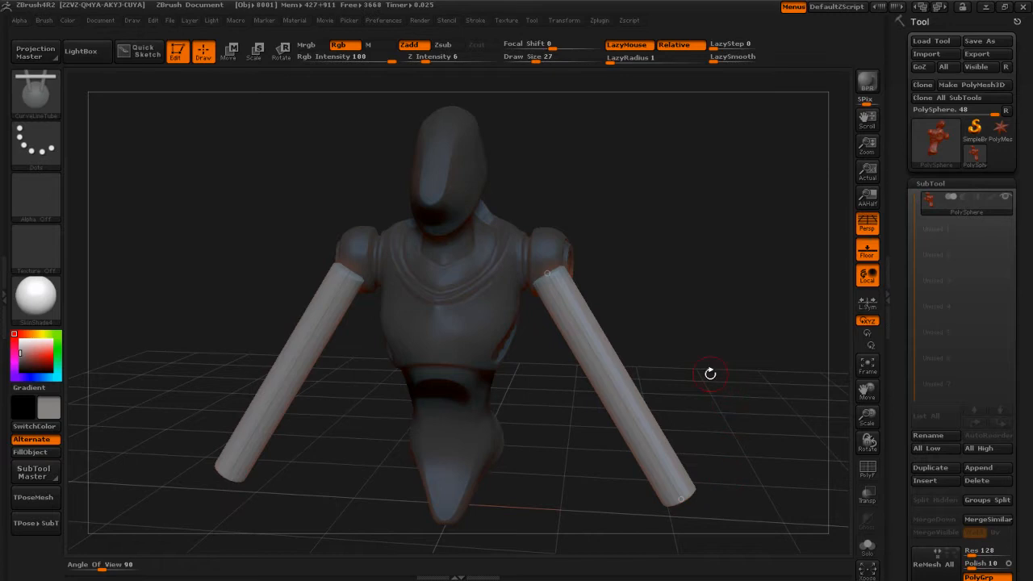
Step: Shorten the arm tubes by moving their lower curve ends up toward the torso
left_click_drag(727, 363, 637, 369)
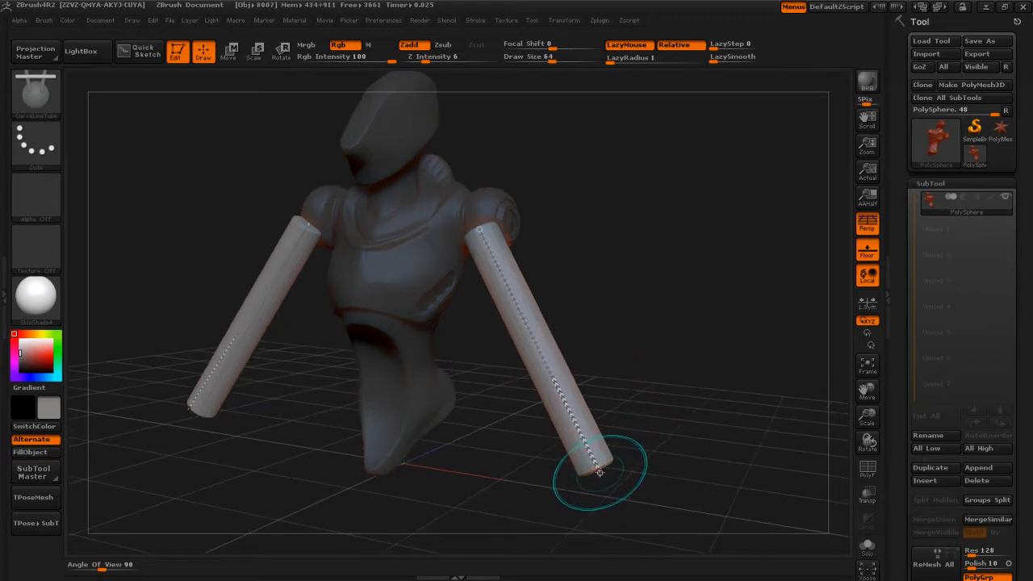
left_click_drag(598, 470, 508, 342)
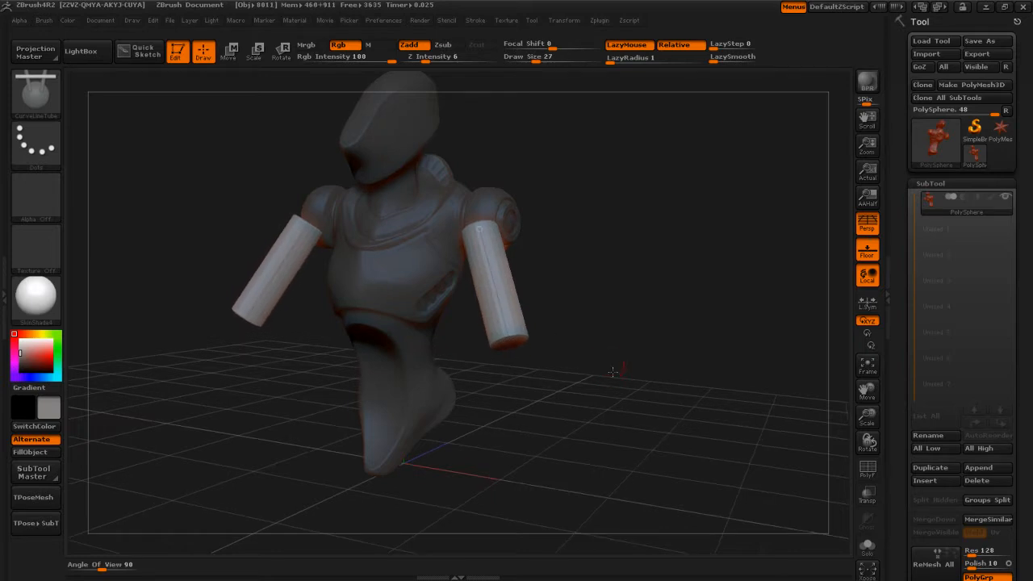
left_click_drag(607, 366, 638, 378, "shift")
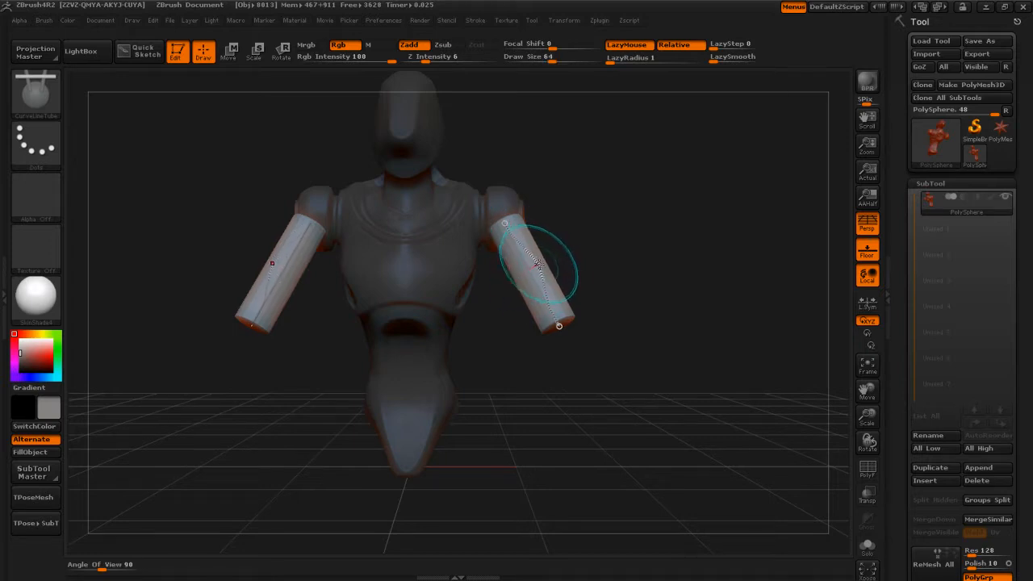
Step: Try bending the arm tubes outward at their middle with the curve-editing draw size of 64
left_click_drag(539, 276, 548, 304)
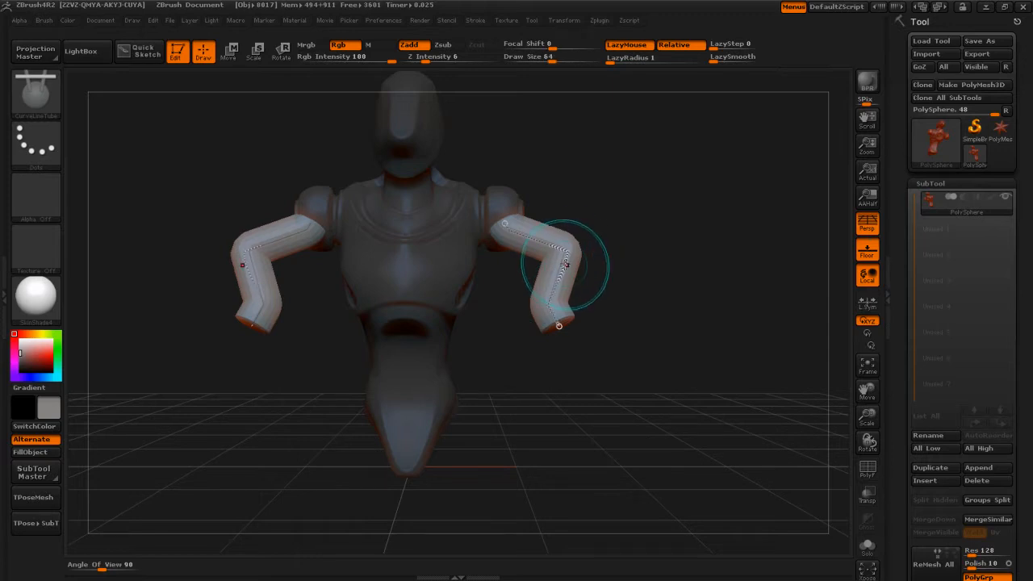
key("ctrl")
key("ctrl+z")
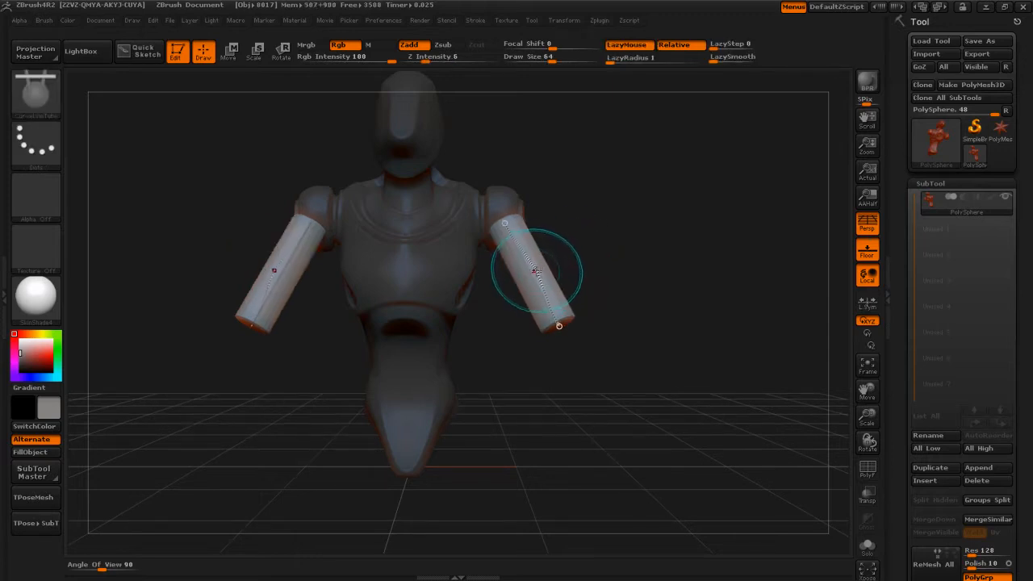
Step: Try a draw size of 220 for editing the arm curves, moving and bending the tubes broadly
key("s")
mouse_move(534, 268)
left_mouse_down()
mouse_move(573, 275)
mouse_move(558, 266)
mouse_move(575, 263)
mouse_move(584, 233)
mouse_move(616, 228)
left_mouse_up()
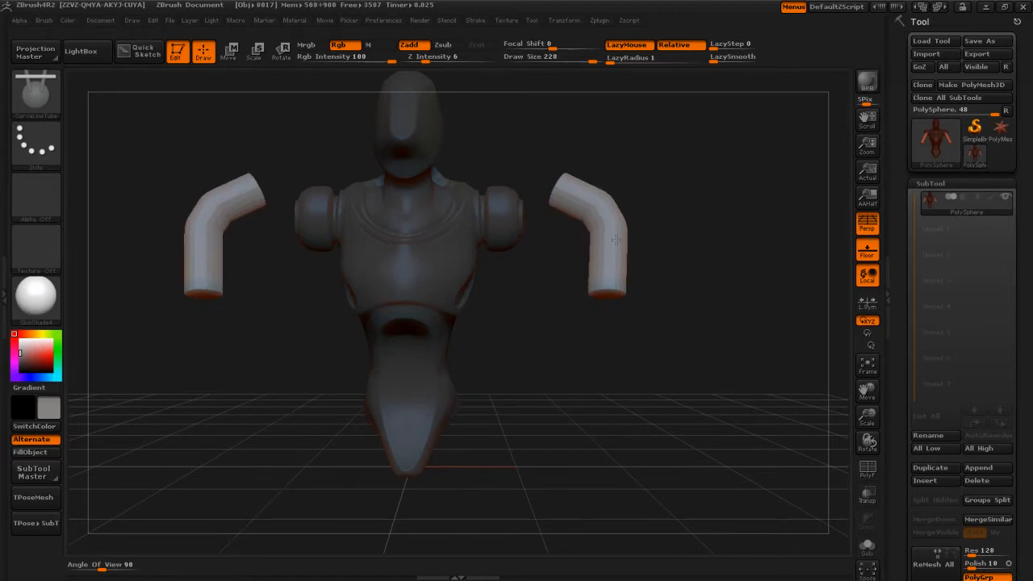
left_click_drag(610, 293, 628, 298)
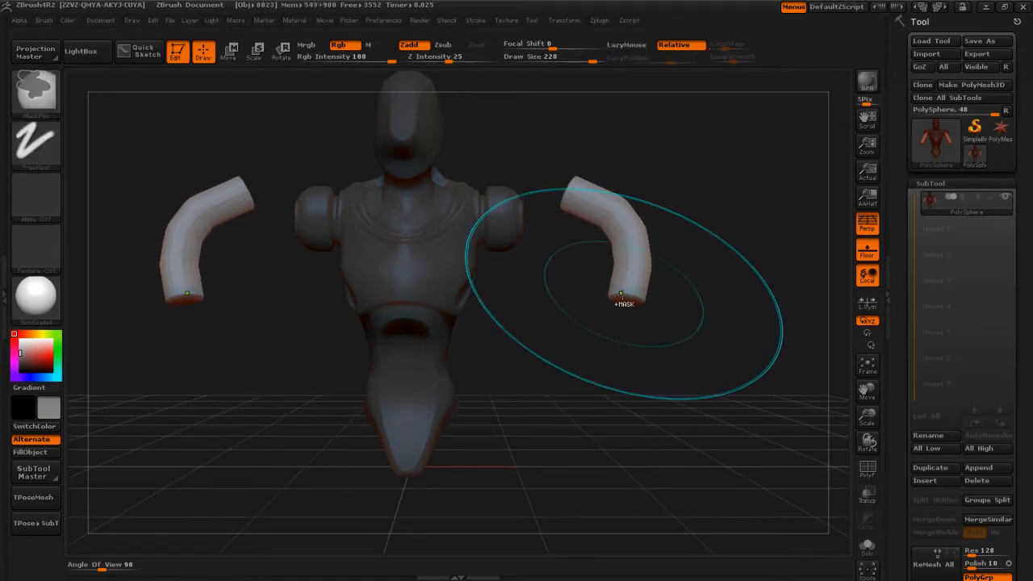
key("ctrl+z")
key("ctrl+z")
key("ctrl+z")
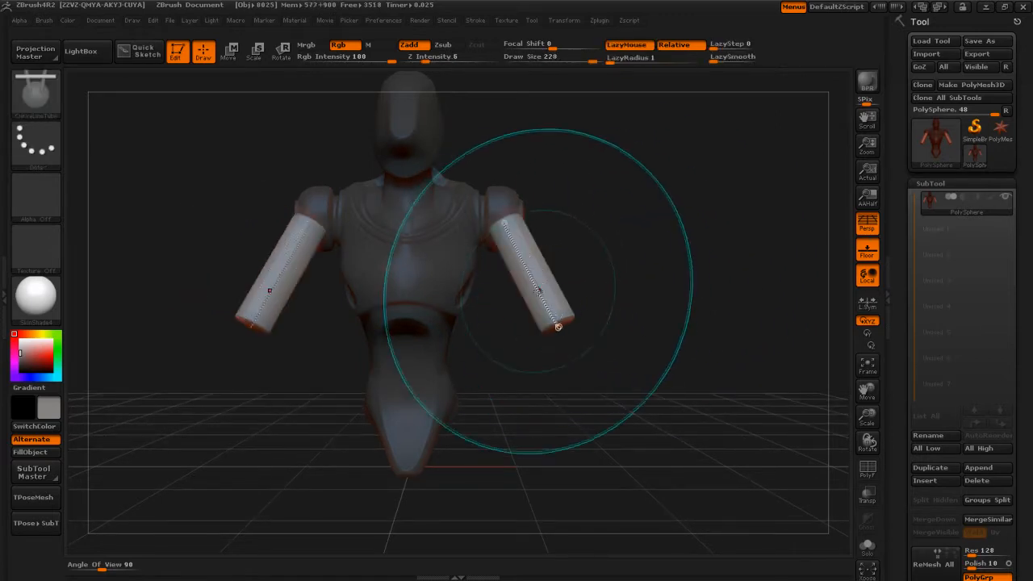
Step: Try a curve-editing draw size of 25, pulling the arm tubes into a tight zigzag
key("s")
mouse_move(566, 281)
left_mouse_down()
mouse_move(491, 283)
mouse_move(565, 268)
mouse_move(502, 259)
left_mouse_up()
left_click_drag(548, 306, 533, 315)
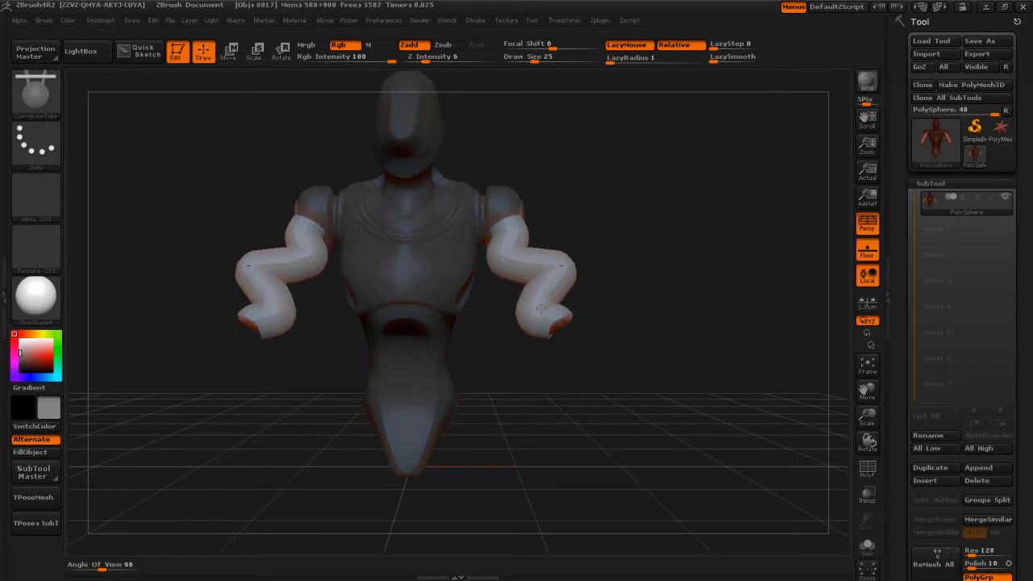
mouse_move(627, 295)
left_mouse_down()
mouse_move(648, 309)
mouse_move(623, 314)
left_mouse_up()
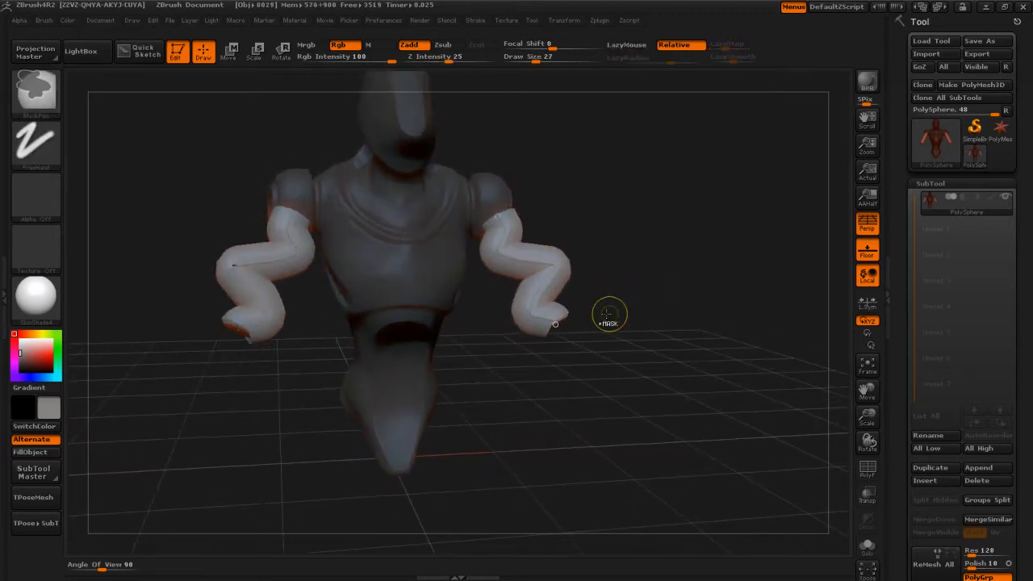
key("ctrl+z")
key("ctrl+z")
key("ctrl+z")
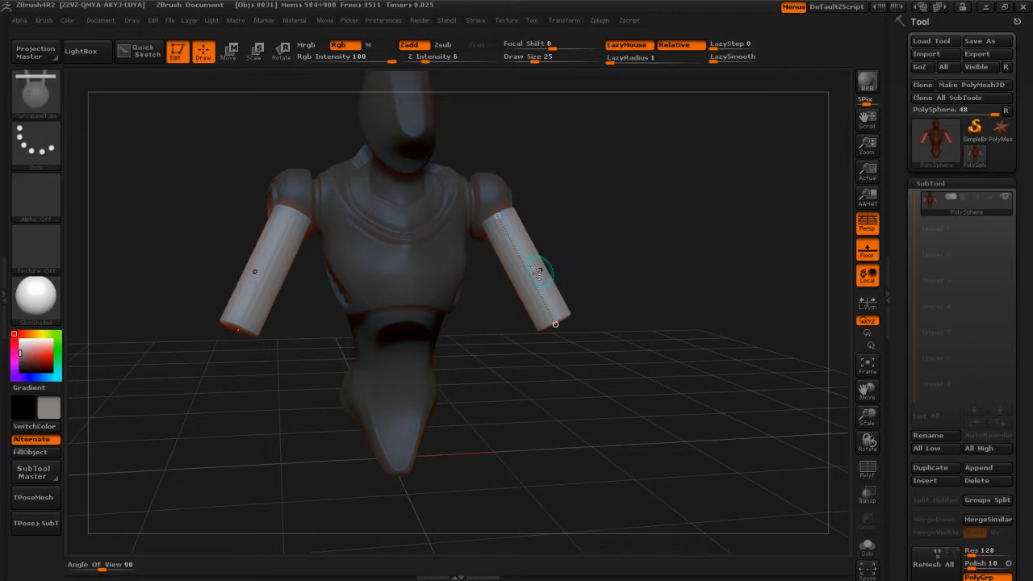
Step: Try a smaller draw size for the arm tubes and update their curves to apply the new thickness
left_click_drag(570, 258, 547, 259)
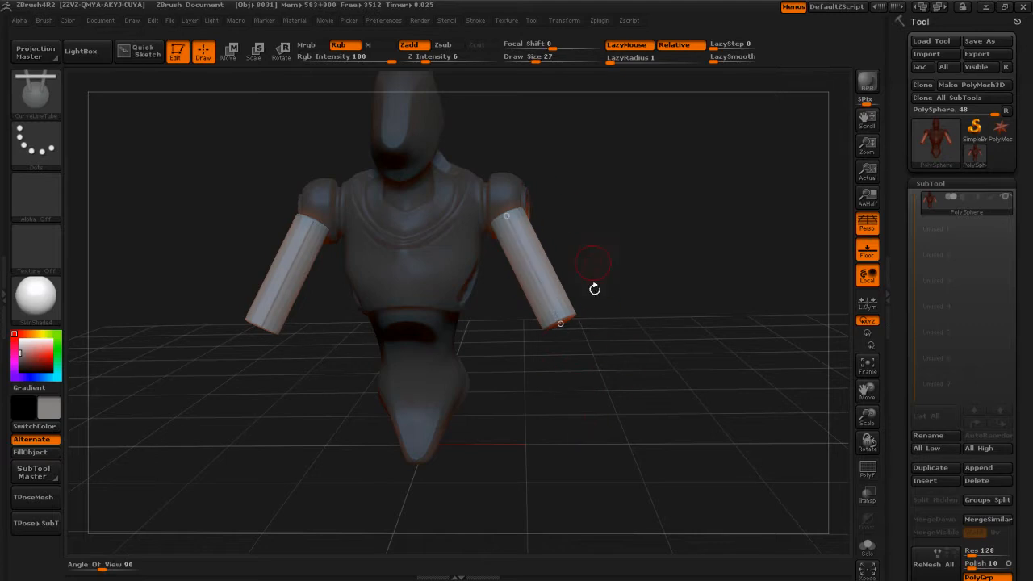
left_click_drag(617, 305, 605, 288)
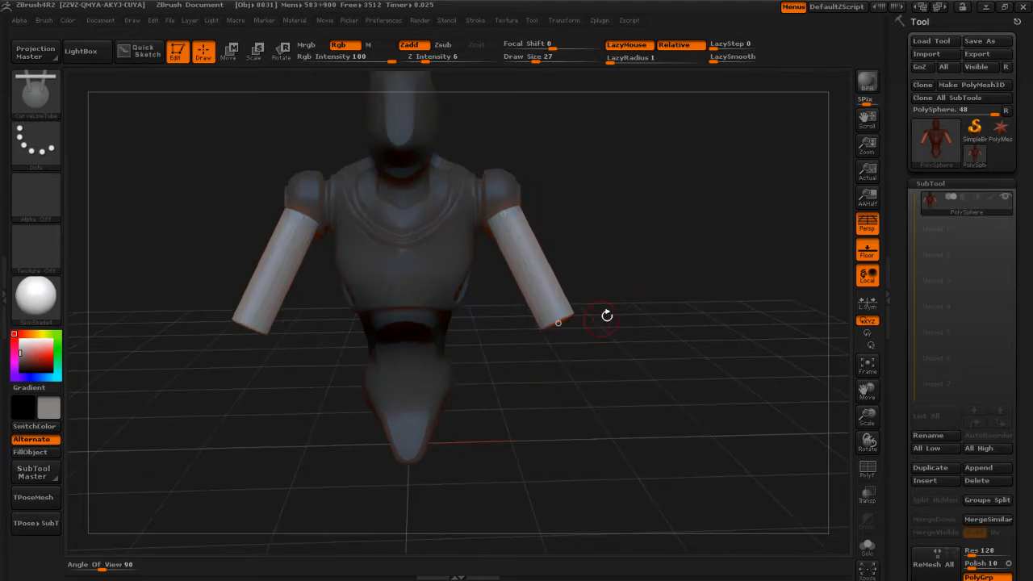
left_click_drag(625, 328, 570, 270)
left_click_drag(637, 320, 601, 347)
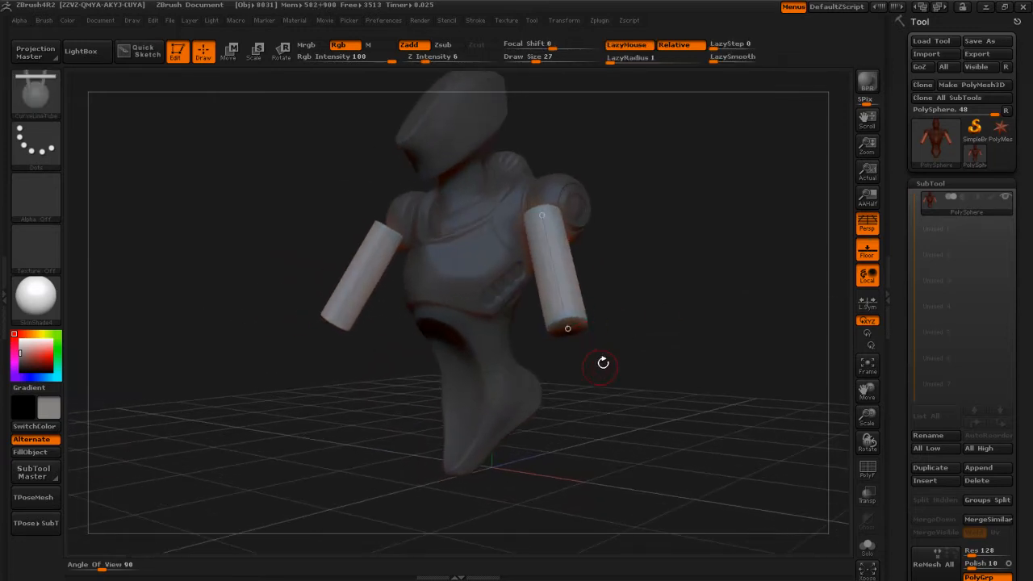
key("s")
mouse_move(612, 356)
left_mouse_down()
mouse_move(662, 353)
mouse_move(610, 358)
left_mouse_up()
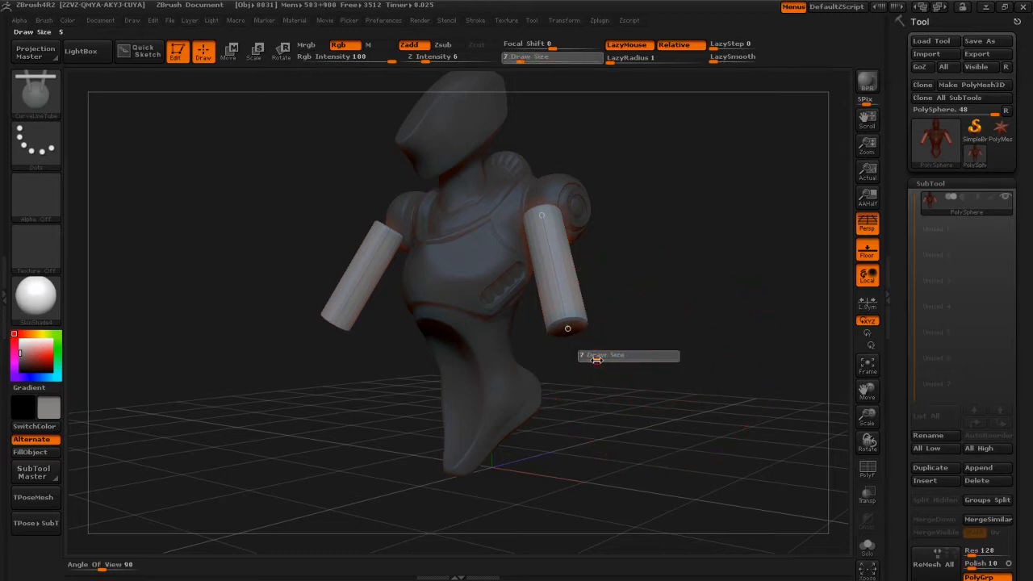
left_click_drag(596, 360, 597, 357)
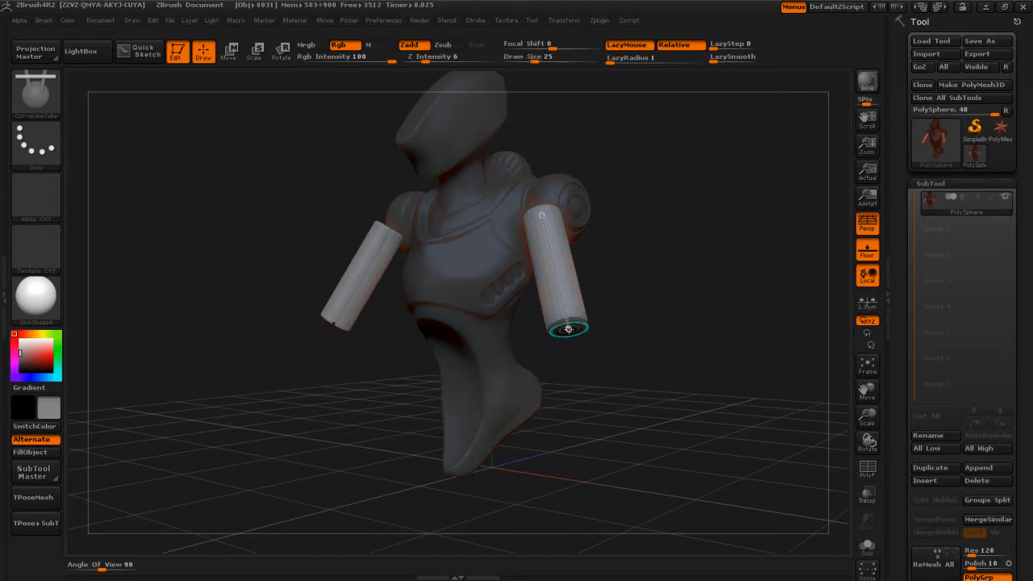
left_click(567, 329)
Step: Try a much larger draw size to thicken the arm tubes while moving their lower ends slightly outward
mouse_move(599, 374)
left_mouse_down()
mouse_move(625, 369)
mouse_move(596, 359)
mouse_move(570, 330)
mouse_move(596, 356)
mouse_move(613, 356)
mouse_move(598, 381)
mouse_move(624, 379)
left_mouse_up()
key("s")
key("s")
left_click_drag(570, 332, 576, 347)
Step: Set the draw size to 18 and update the curves to make the arm tubes slim
mouse_move(643, 438)
left_mouse_down()
mouse_move(680, 450)
mouse_move(625, 417)
mouse_move(623, 395)
mouse_move(599, 396)
left_mouse_up()
key("s")
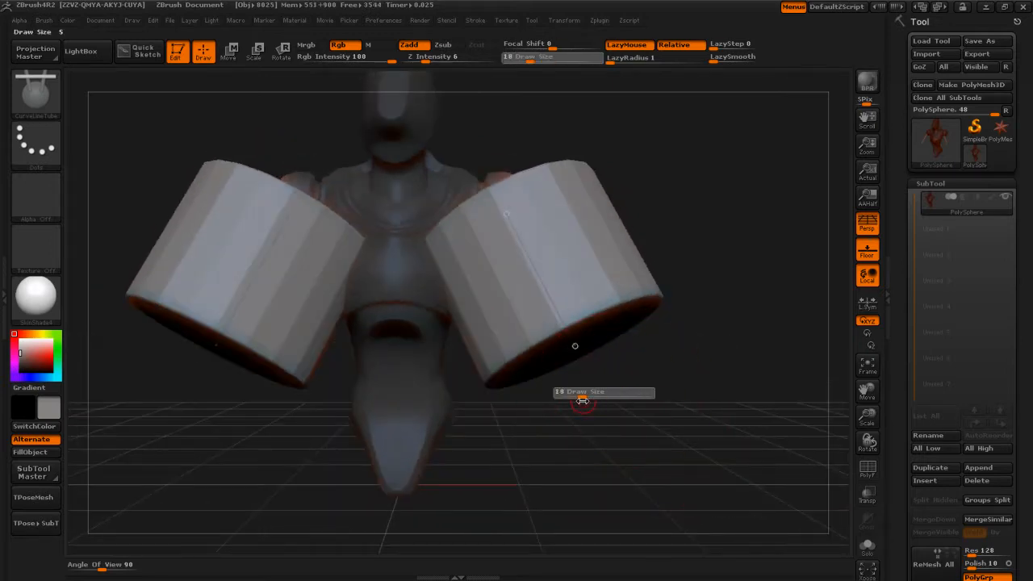
left_click(578, 348)
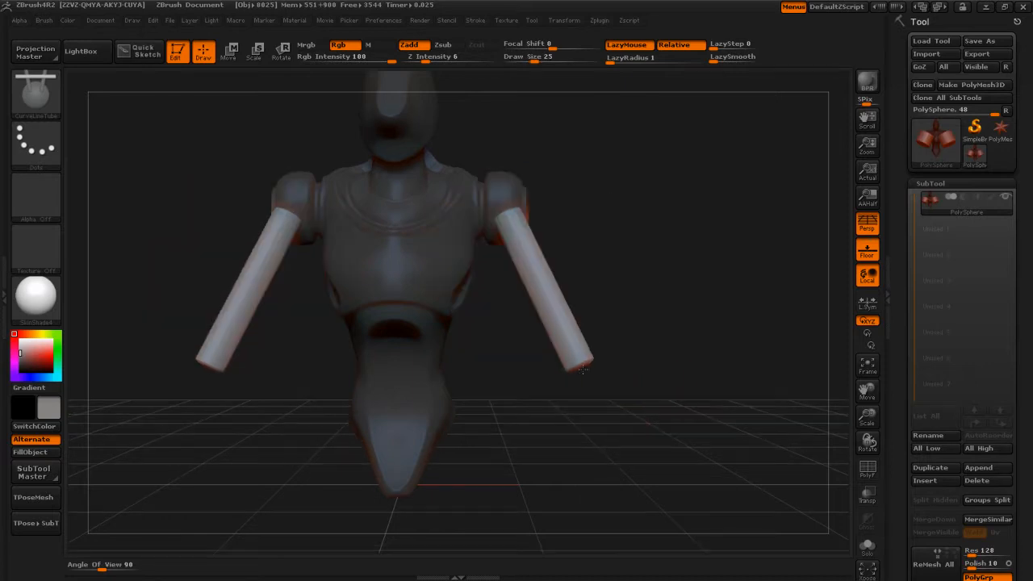
Step: Set the curve-editing draw size to 113 and move the upper and lower ends of the arm tubes
mouse_move(669, 370)
left_mouse_down()
mouse_move(593, 343)
mouse_move(652, 359)
left_mouse_up()
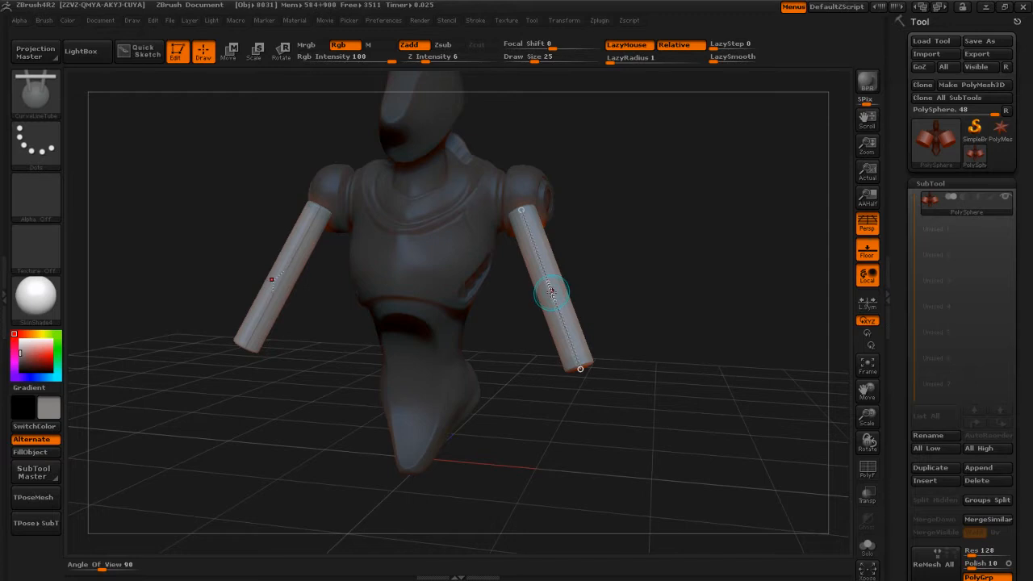
key("s")
mouse_move(552, 293)
left_mouse_down()
mouse_move(591, 298)
mouse_move(565, 267)
left_mouse_up()
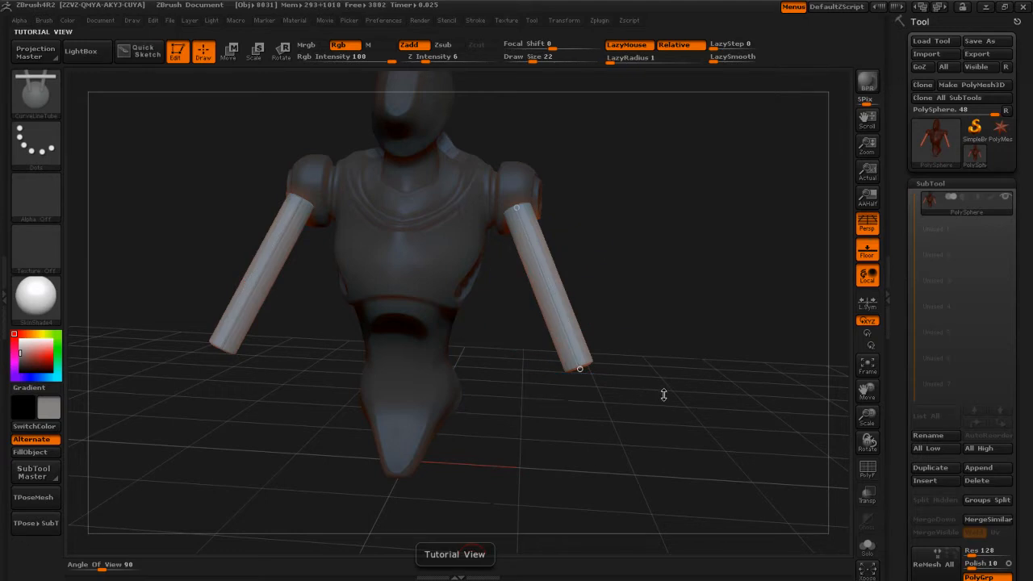
left_click_drag(647, 404, 654, 394)
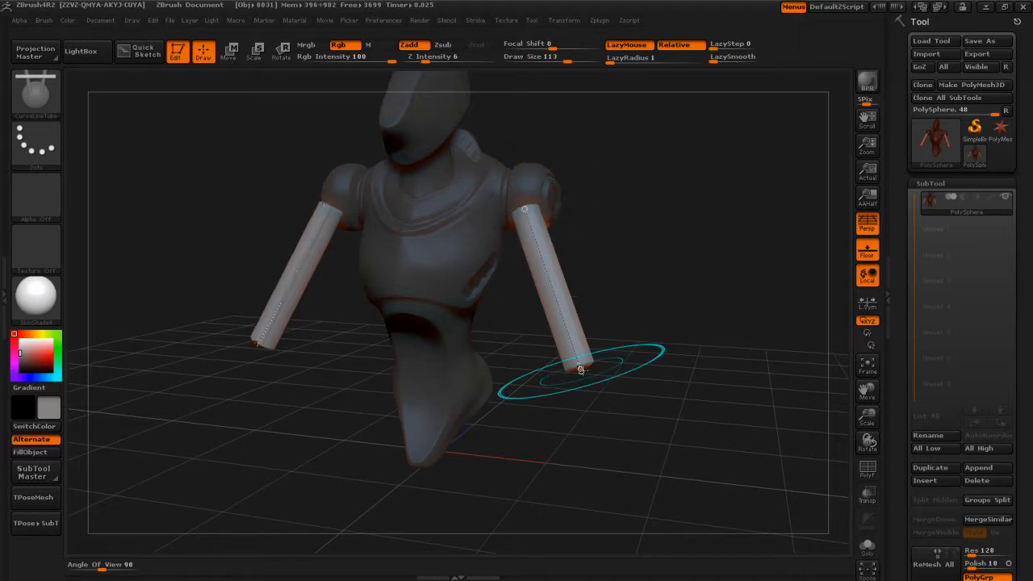
left_click_drag(597, 355, 621, 401)
left_click_drag(520, 214, 622, 188)
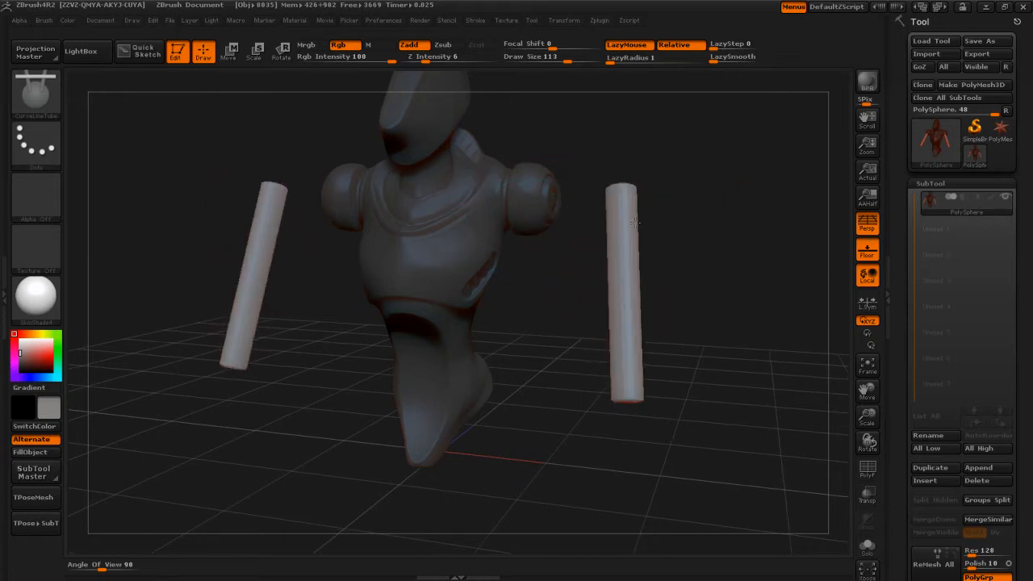
left_click_drag(626, 402, 552, 419)
Step: In side view, bring the arm tubes' upper ends down on the shoulder joint and swing their lower ends backward
left_click_drag(697, 273, 661, 250, "shift")
left_click_drag(415, 155, 414, 185)
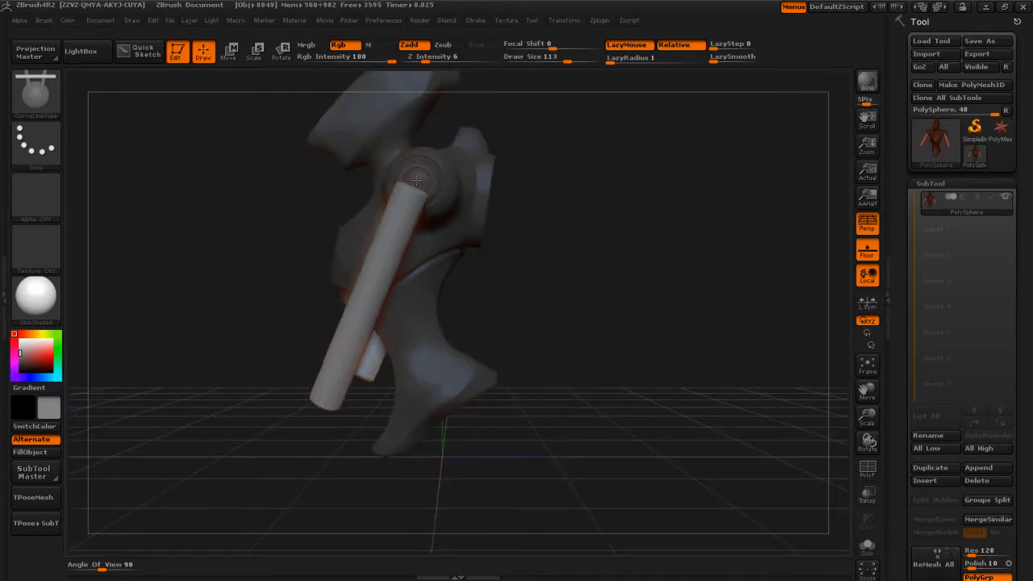
mouse_move(323, 398)
left_mouse_down()
mouse_move(424, 396)
mouse_move(433, 375)
left_mouse_up()
Step: In front view, move the arm tubes' upper ends into the shoulder balls and their lower ends inward
left_click_drag(540, 328, 617, 325, "shift")
left_click_drag(468, 334, 720, 383, "alt")
key("bracketright")
left_click_drag(621, 246, 529, 232)
left_click_drag(577, 404, 536, 410)
Step: In side view, swing the arm tubes' lower ends back and up, and center the upper ends on the shoulder joints
left_click_drag(634, 354, 587, 355)
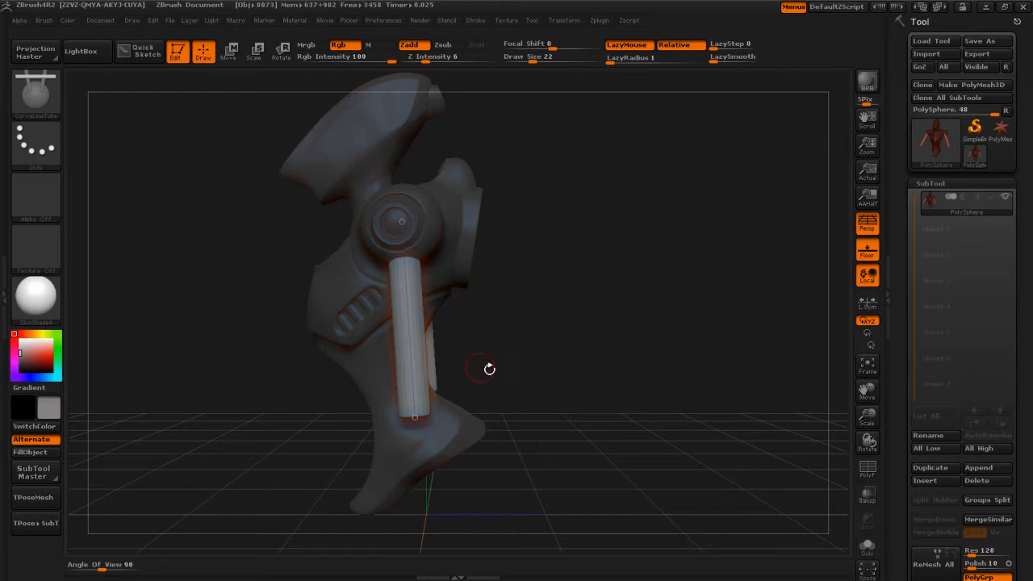
left_click_drag(415, 379, 420, 379)
mouse_move(449, 295)
left_mouse_down()
mouse_move(484, 331)
mouse_move(536, 346)
mouse_move(464, 315)
left_mouse_up()
left_click_drag(404, 223, 396, 226)
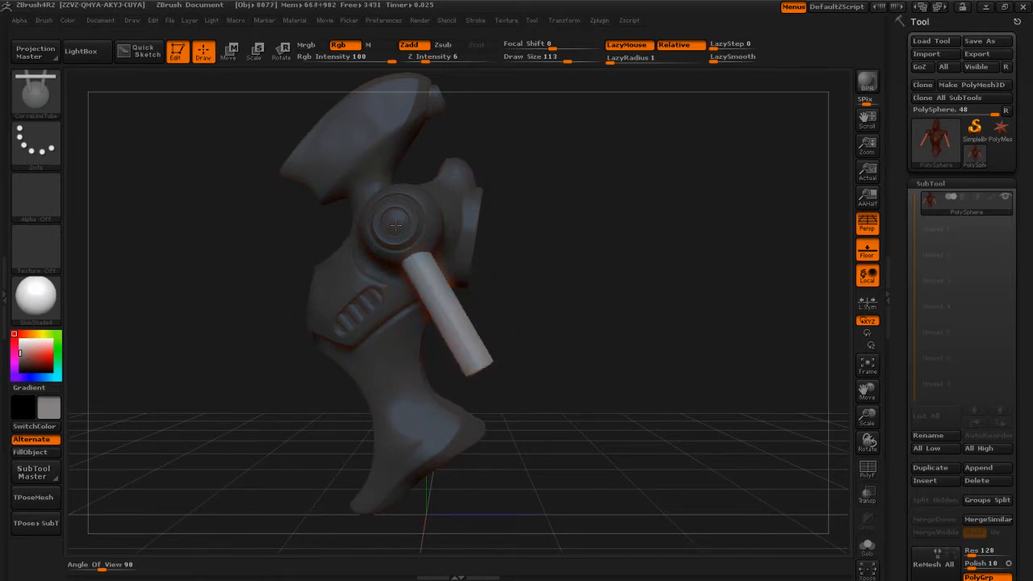
Step: In front view, fine-tune the arm tubes' upper ends inside the shoulder balls
left_click_drag(507, 275, 621, 314)
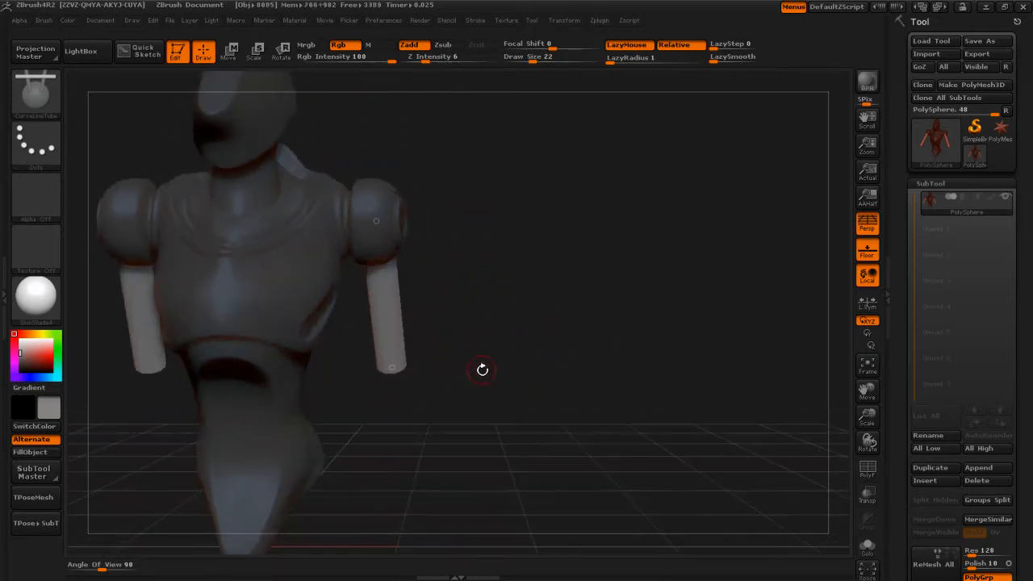
left_click_drag(485, 366, 579, 355)
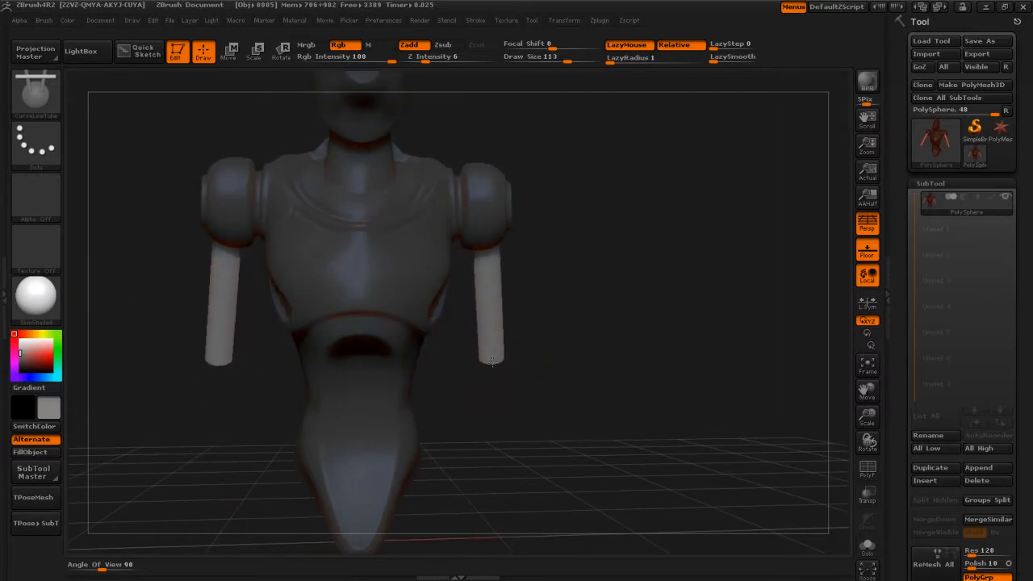
left_click_drag(483, 205, 480, 207)
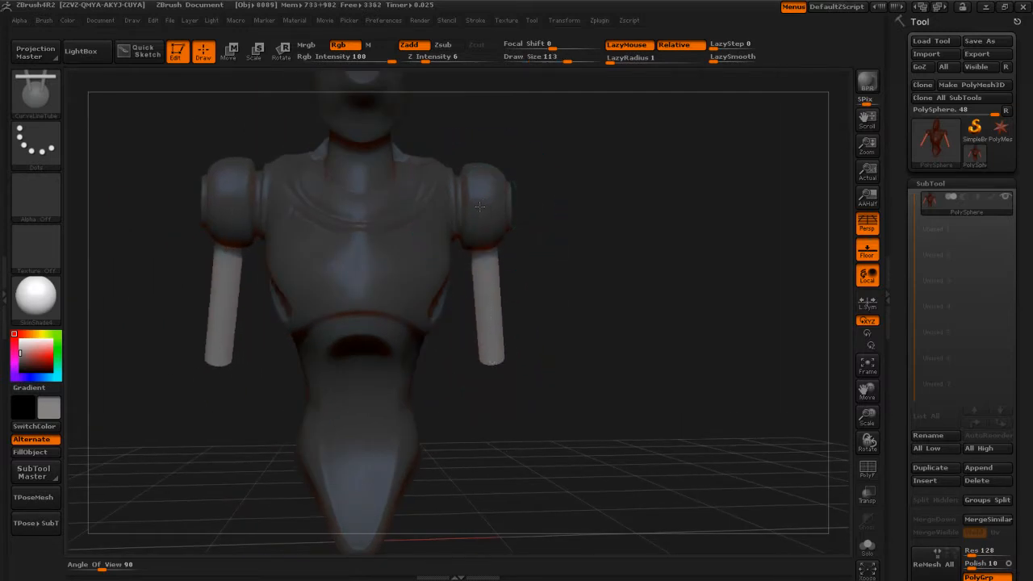
mouse_move(589, 269)
left_mouse_down()
mouse_move(685, 357)
mouse_move(713, 352)
left_mouse_up()
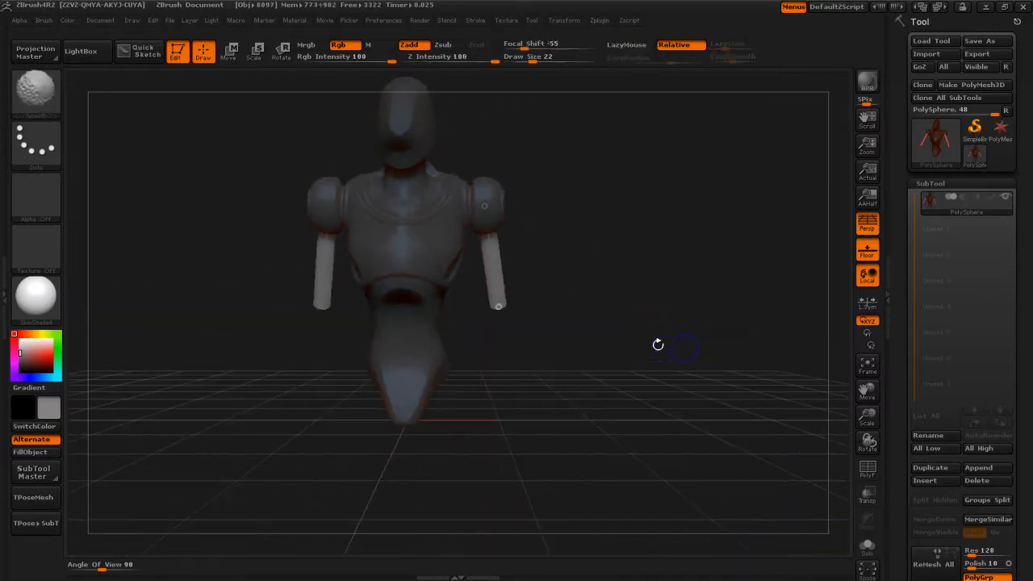
Step: Dock the Stroke palette above the Tool palette so the curve settings stay accessible
left_click_drag(586, 351, 627, 434)
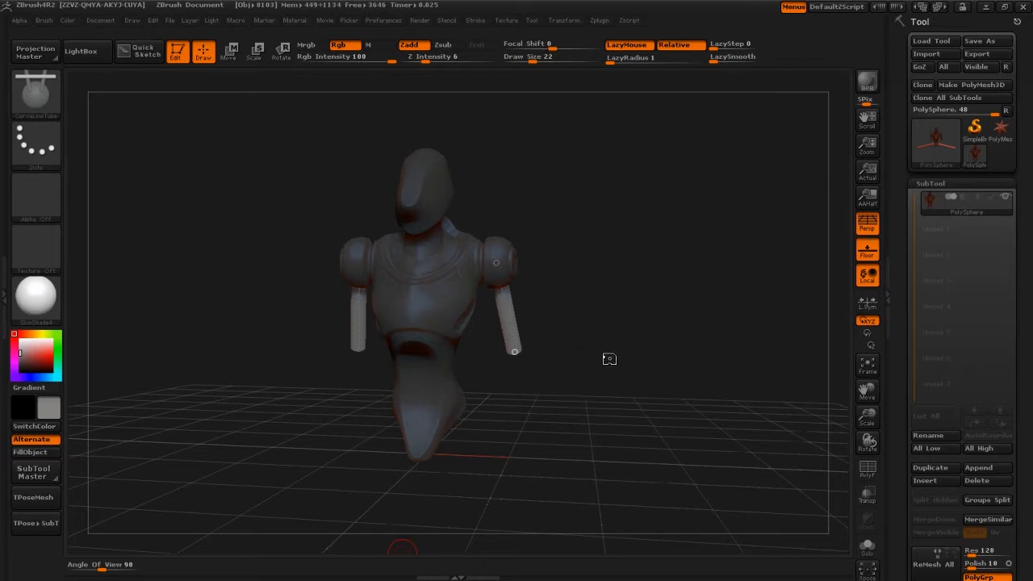
left_click_drag(574, 378, 557, 357)
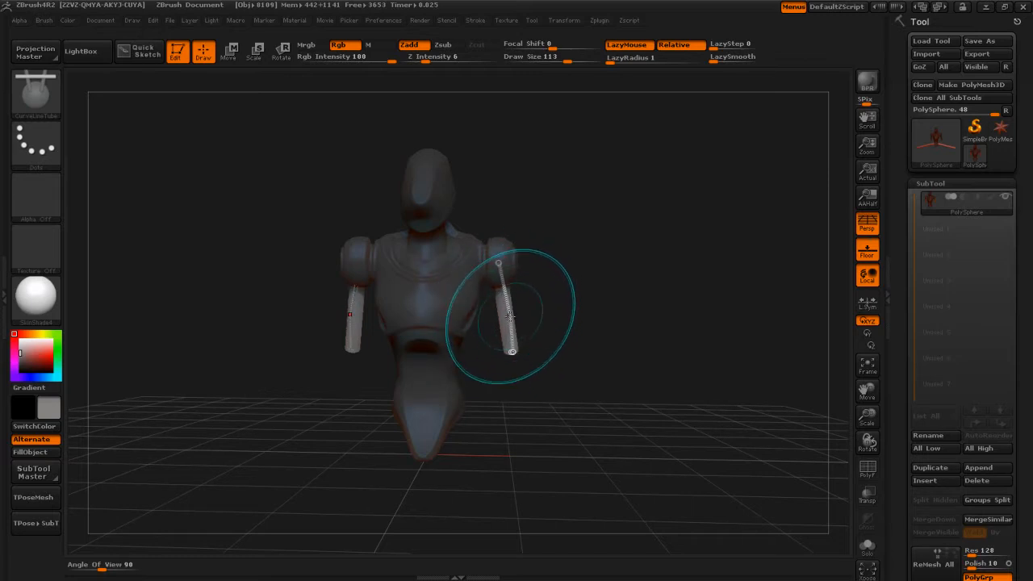
mouse_move(549, 386)
left_mouse_down()
mouse_move(541, 398)
mouse_move(554, 400)
left_mouse_up()
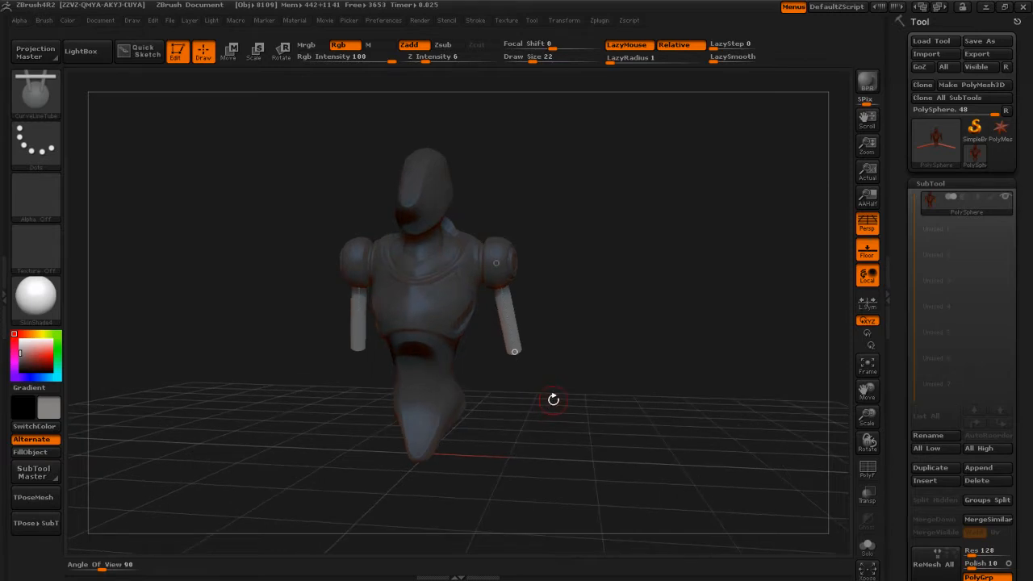
left_click(478, 26)
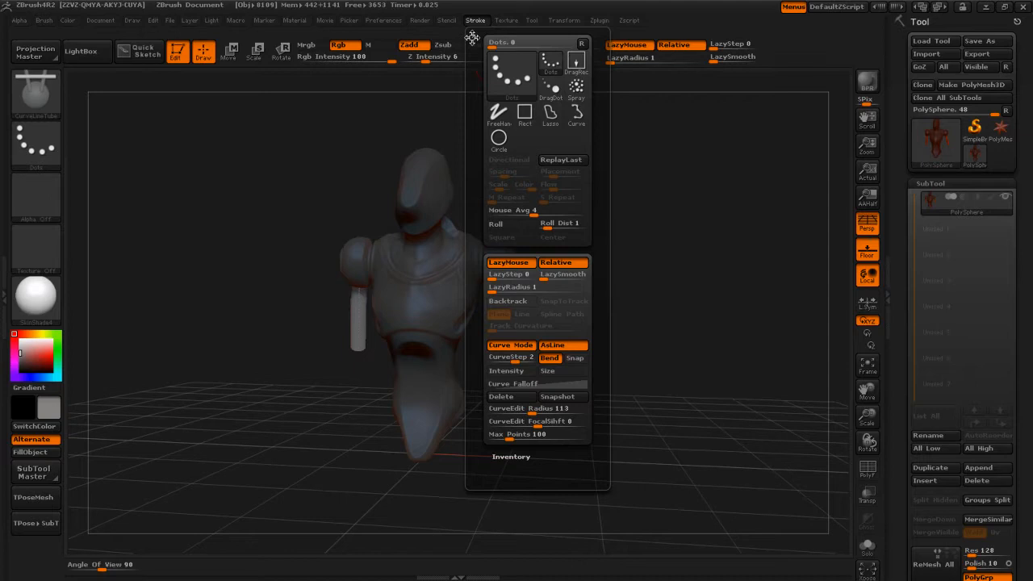
left_click(471, 38)
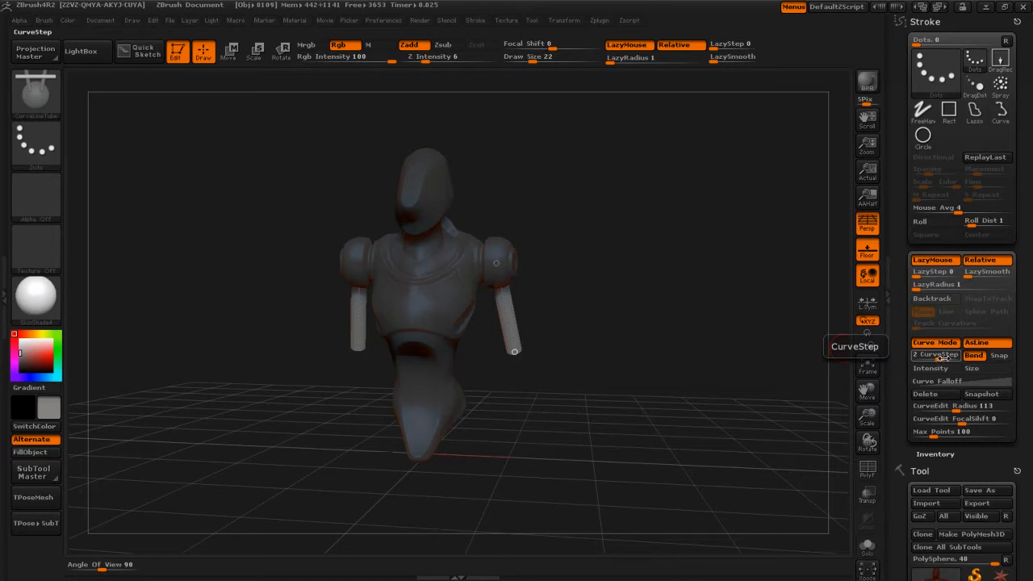
Step: Draw mirrored test tubes outward from the lower torso with a CurveStep of 2, undoing and redrawing the first short attempt
left_click_drag(652, 471, 657, 474)
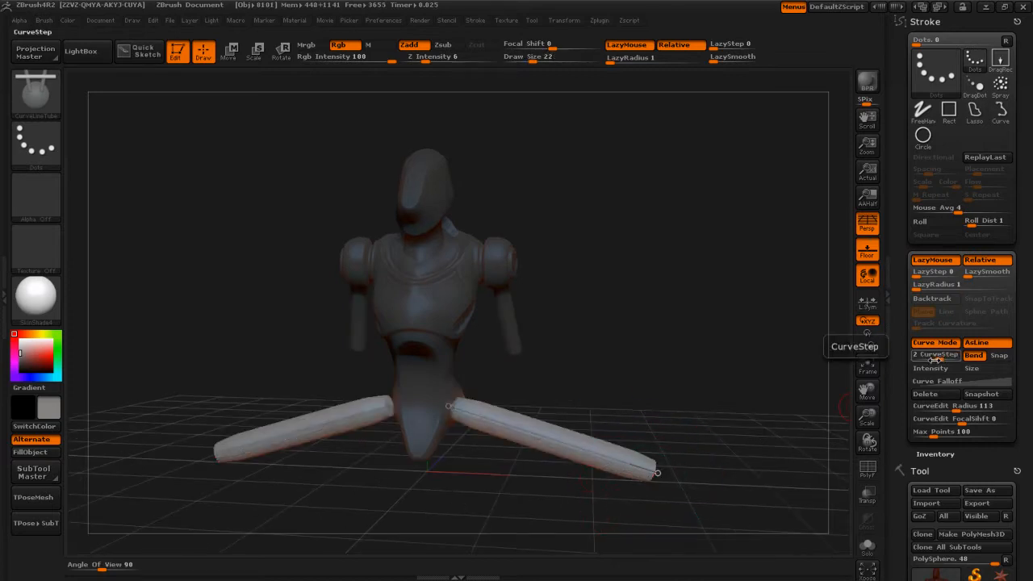
key("ctrl")
key("ctrl+z")
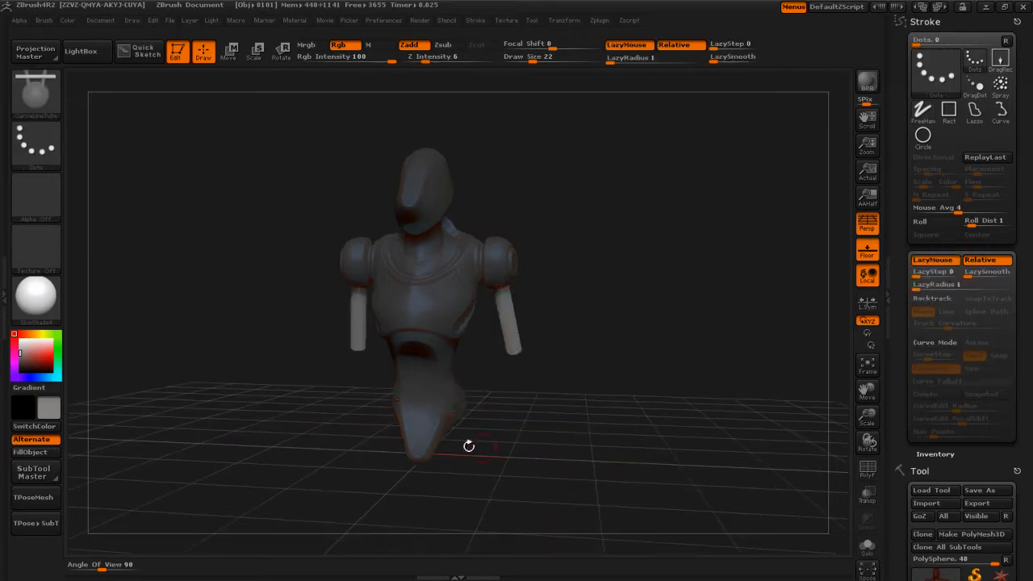
mouse_move(644, 497)
left_mouse_down()
mouse_move(779, 493)
mouse_move(817, 510)
left_mouse_up()
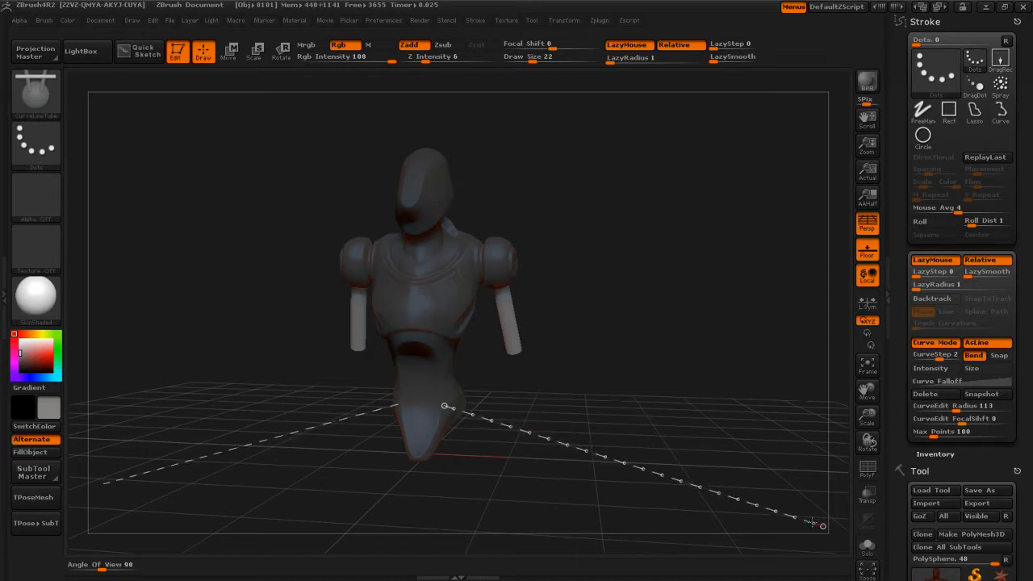
left_click_drag(561, 457, 812, 549)
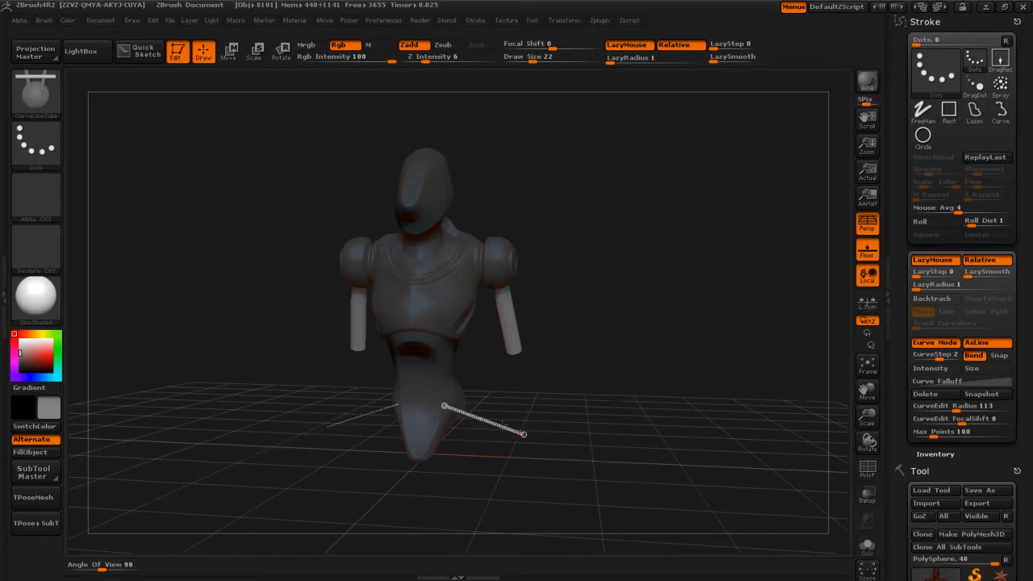
left_click_drag(565, 452, 760, 522)
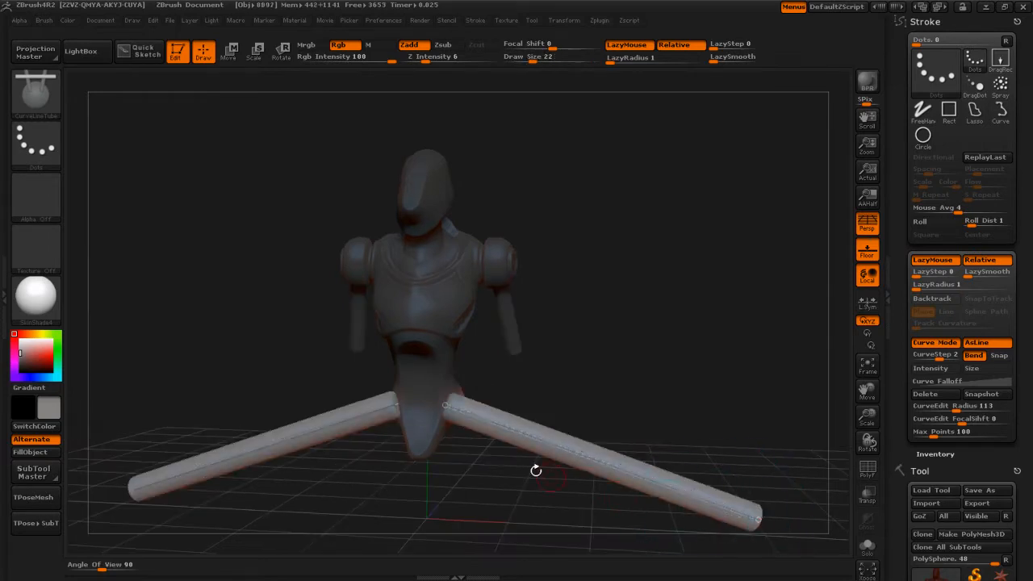
Step: Try bending the test tubes upward at mid-length, and undo the bends and the tubes
left_click_drag(607, 464, 624, 395)
key("ctrl+z")
key("s")
mouse_move(591, 448)
left_mouse_down()
mouse_move(619, 451)
mouse_move(604, 391)
mouse_move(622, 439)
left_mouse_up()
key("ctrl+z")
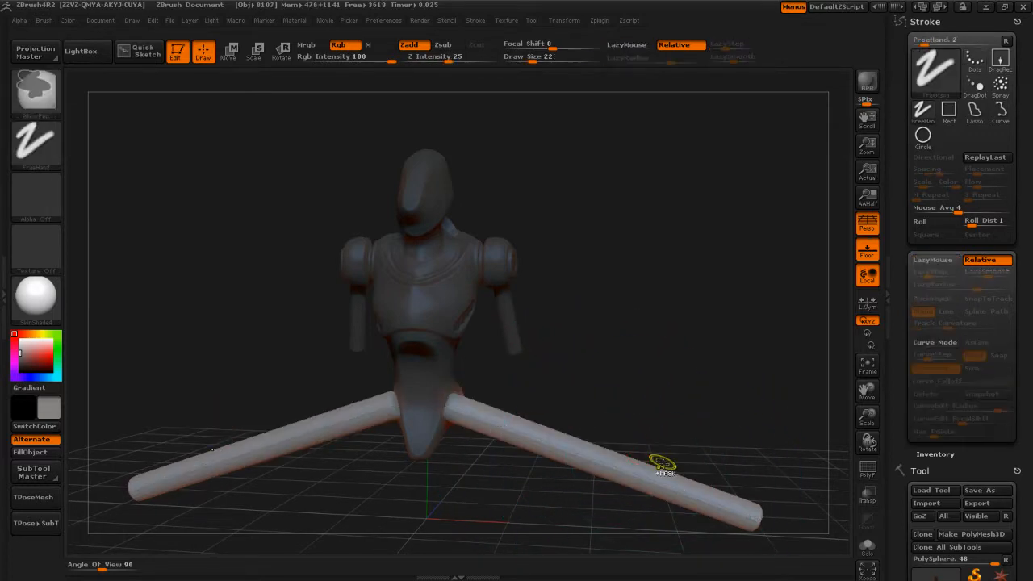
key("ctrl+z")
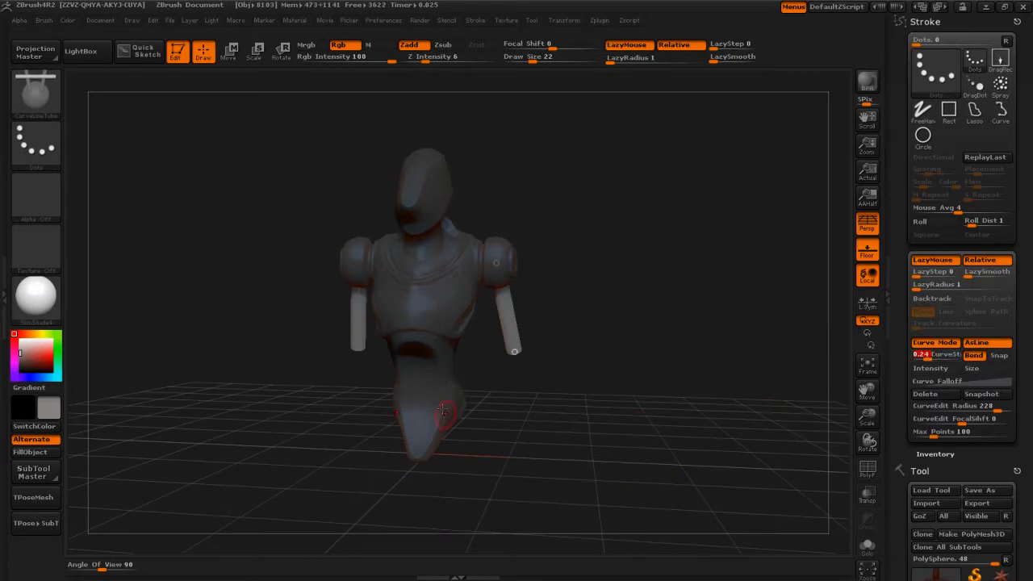
Step: Test a CurveStep of 0.24 by drawing mirrored tubes from the lower torso and bending them at mid-length, and undo the test
mouse_move(479, 437)
left_mouse_down()
mouse_move(723, 523)
mouse_move(773, 519)
left_mouse_up()
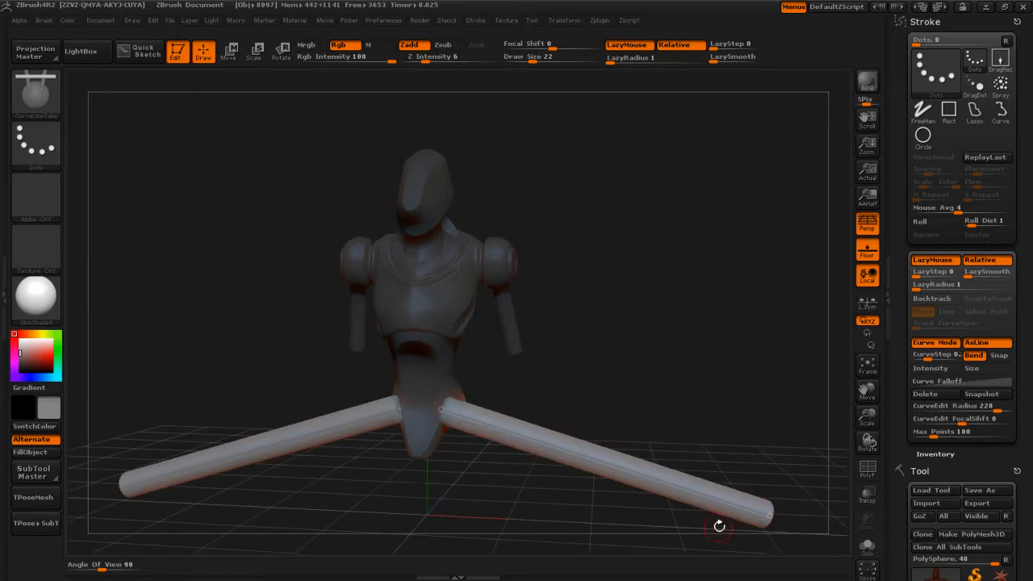
mouse_move(610, 458)
left_mouse_down()
mouse_move(608, 420)
mouse_move(621, 428)
left_mouse_up()
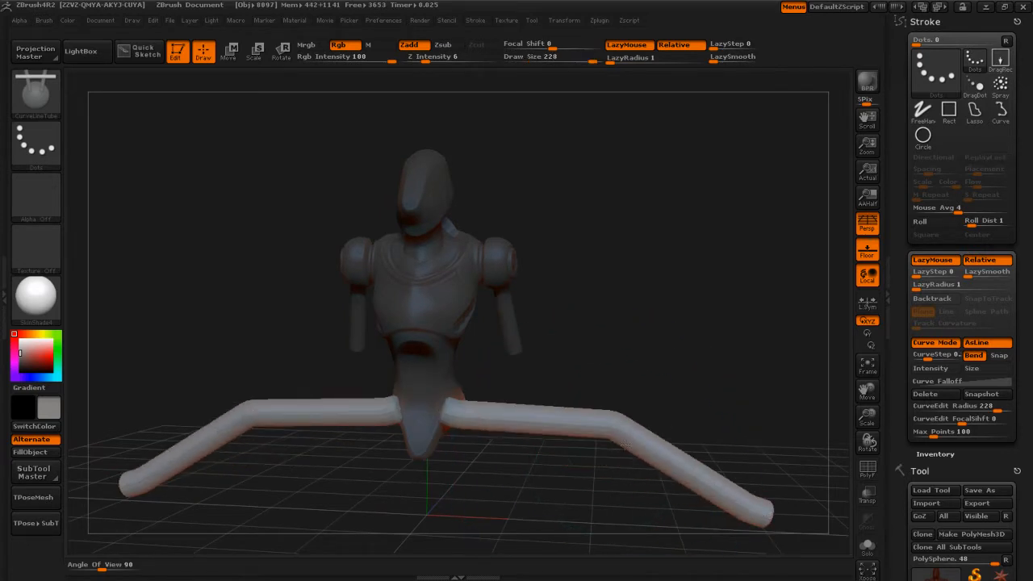
key("ctrl+z")
key("ctrl+z")
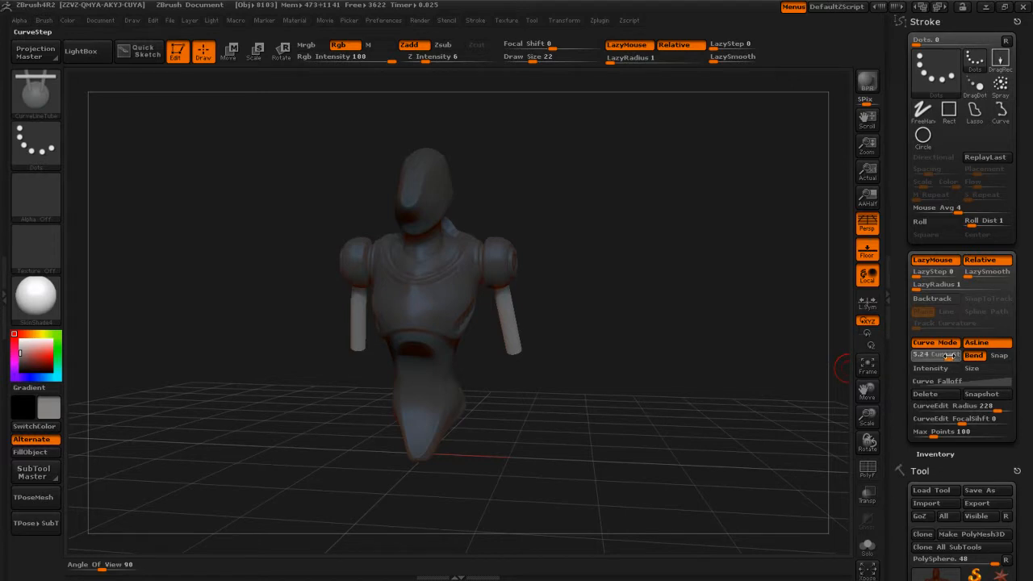
Step: Draw mirrored test tubes outward from the lower torso with a CurveStep of 5.24, undoing the first attempt
left_click_drag(741, 520, 758, 520)
key("ctrl")
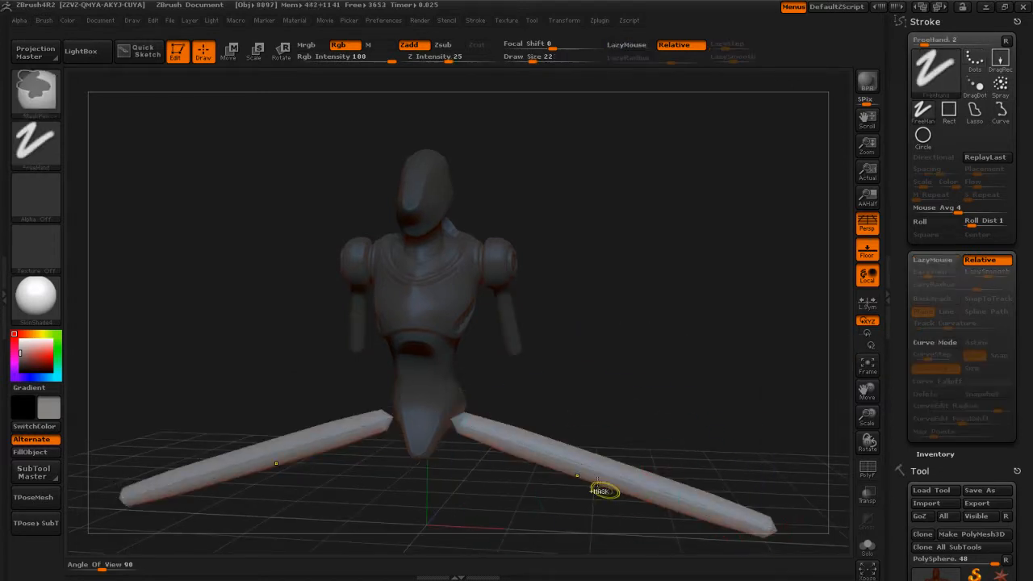
key("ctrl+z")
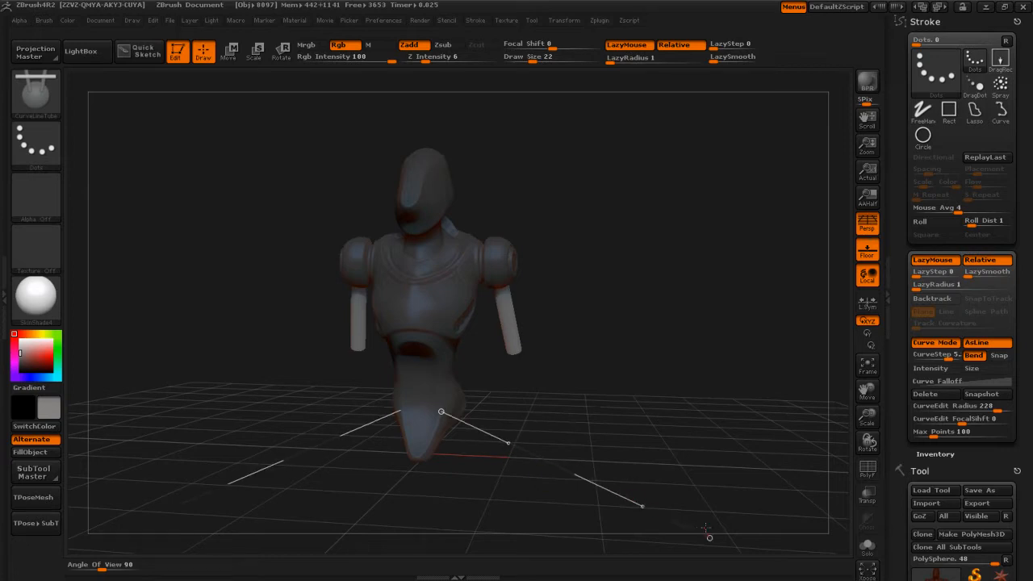
mouse_move(726, 533)
left_mouse_down()
mouse_move(757, 496)
mouse_move(785, 401)
left_mouse_up()
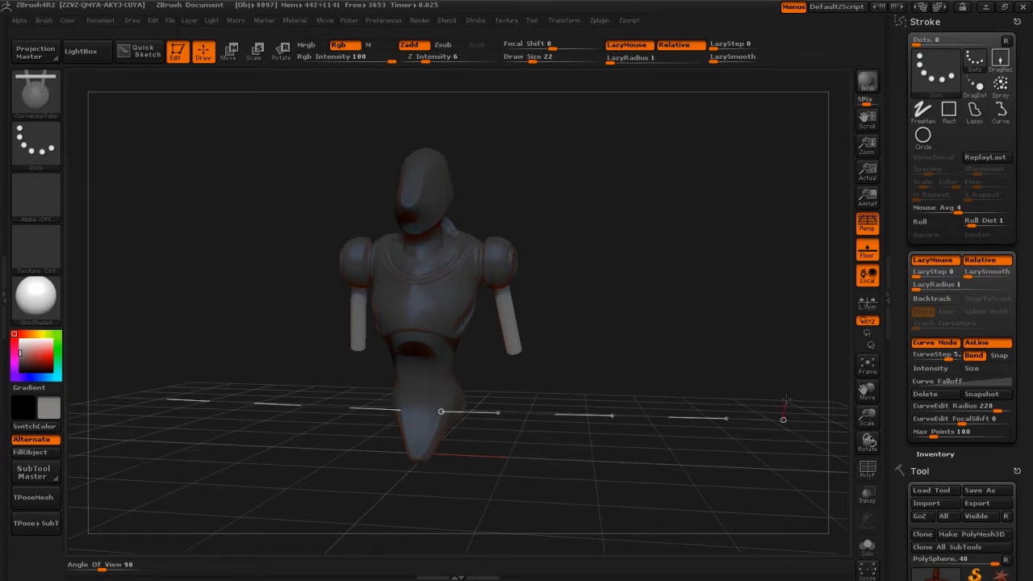
left_click_drag(749, 448, 726, 468)
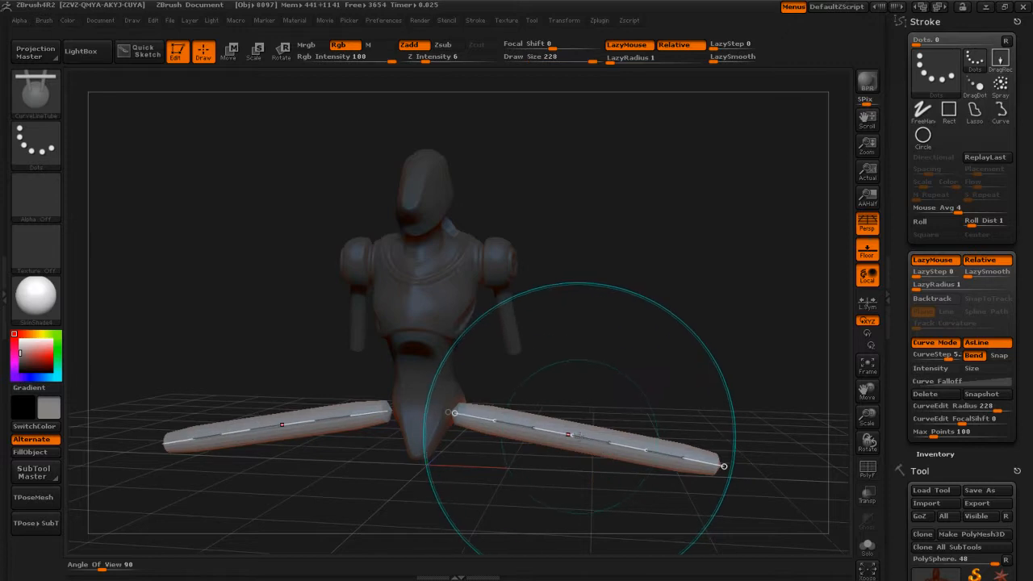
Step: Reduce the draw size to 135 and bend the coarse test tubes upward into long arches
key("s")
mouse_move(595, 439)
left_mouse_down()
mouse_move(577, 438)
mouse_move(594, 357)
left_mouse_up()
left_click_drag(674, 429, 680, 389)
left_click_drag(519, 394, 446, 419)
left_click_drag(498, 449, 443, 473)
left_click_drag(440, 419, 449, 407)
left_click_drag(476, 453, 529, 430)
left_click_drag(463, 407, 418, 420)
left_click_drag(482, 432, 589, 417)
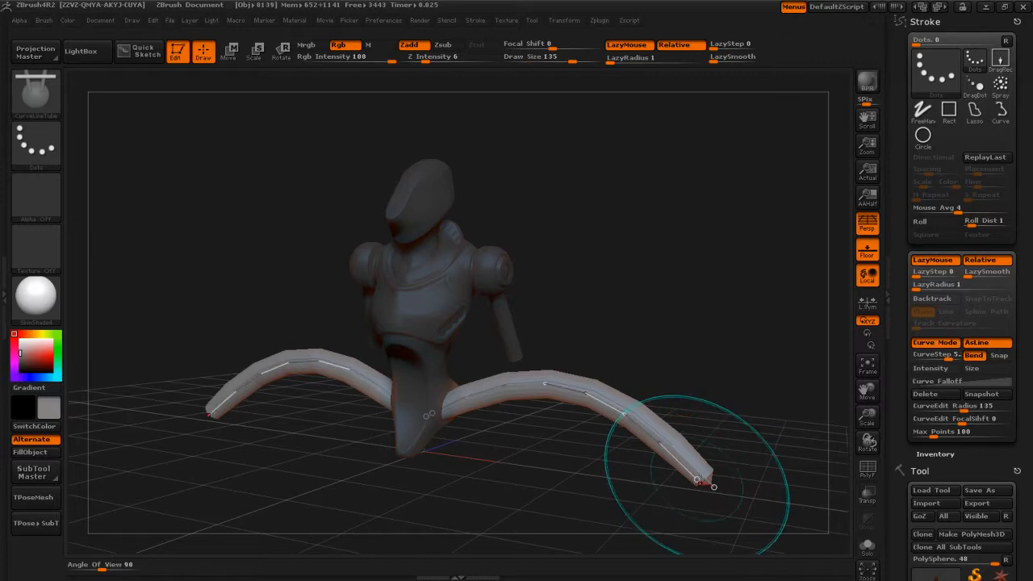
Step: Draw a second pair of mirrored test tubes below the arched ones with a CurveStep of 1
key("Return")
left_click(713, 484)
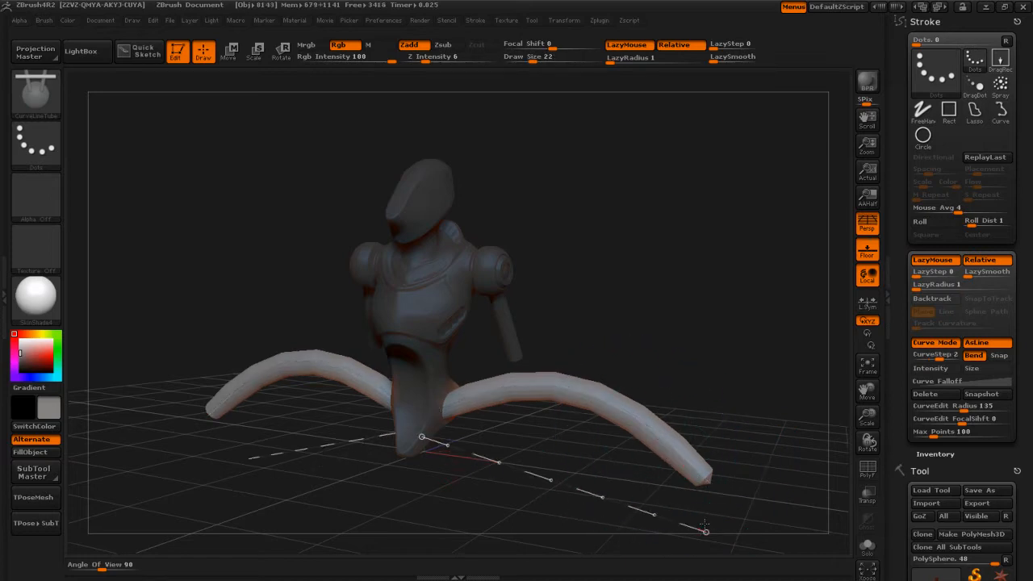
left_click_drag(696, 525, 722, 512)
key("ctrl+z")
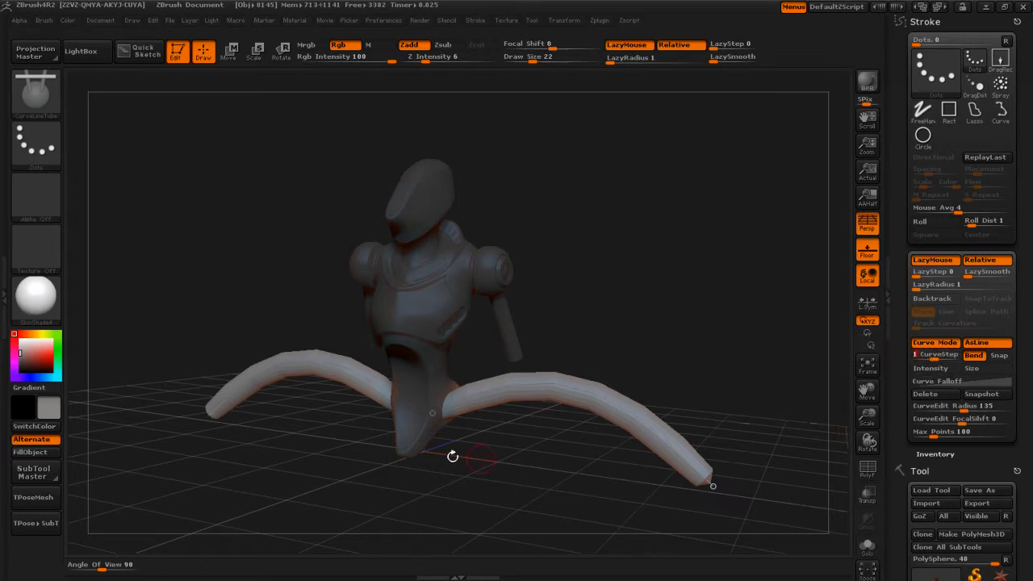
left_click_drag(576, 493, 690, 529)
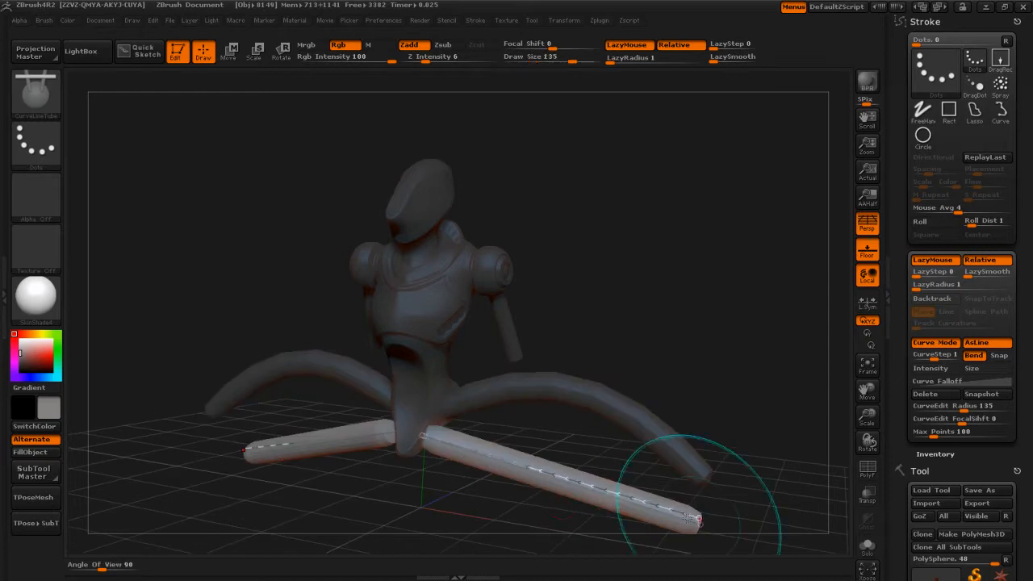
Step: Bend the second pair of test tubes upward near the middle and even out their curves
left_click_drag(531, 519, 563, 419)
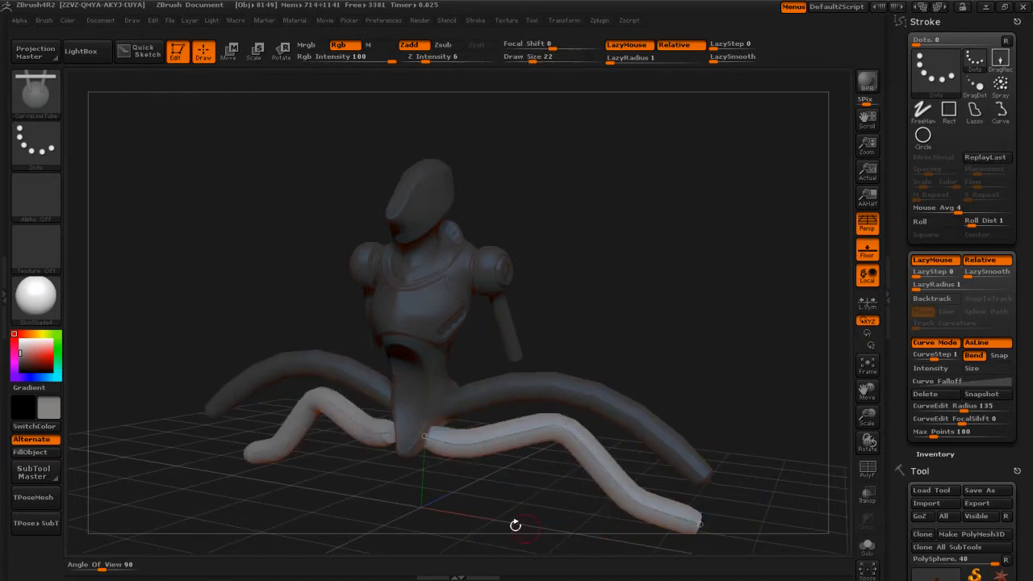
left_click_drag(544, 531, 501, 528)
left_click_drag(491, 444, 492, 415)
mouse_move(628, 473)
left_mouse_down()
mouse_move(634, 448)
mouse_move(638, 468)
left_mouse_up()
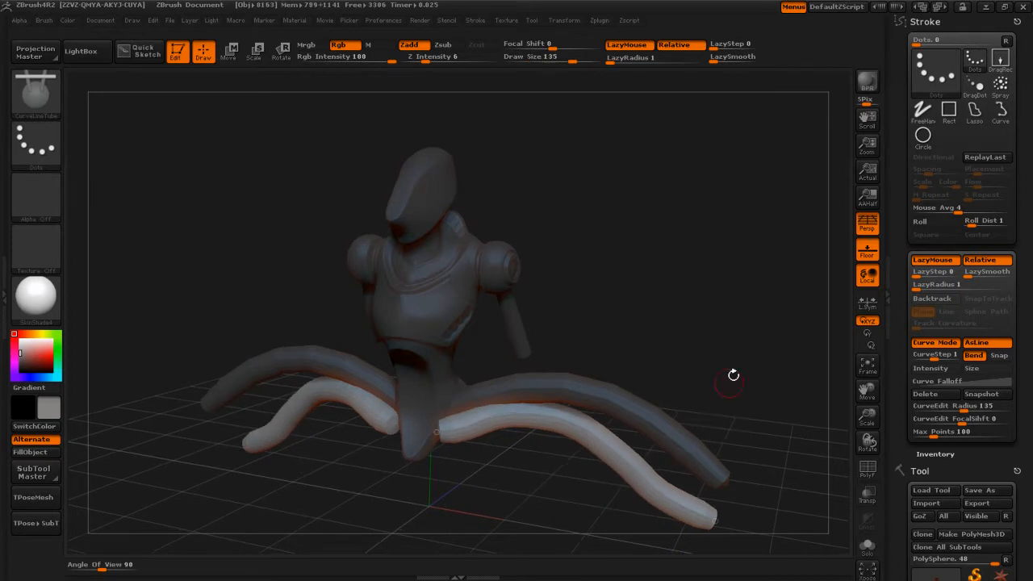
left_click_drag(715, 399, 691, 376)
left_click_drag(450, 426, 446, 431)
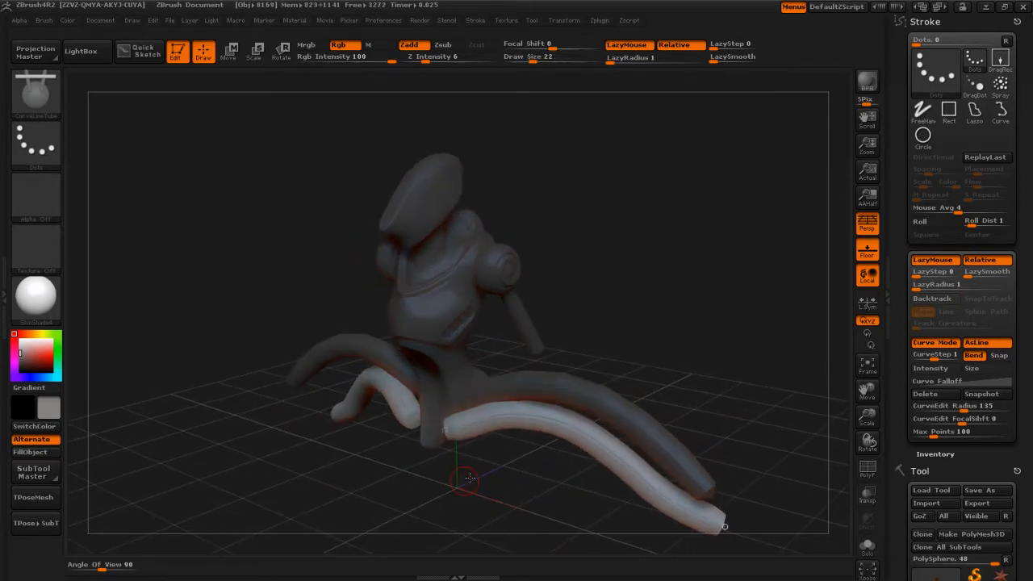
left_click_drag(462, 481, 415, 380)
left_click_drag(466, 485, 411, 427)
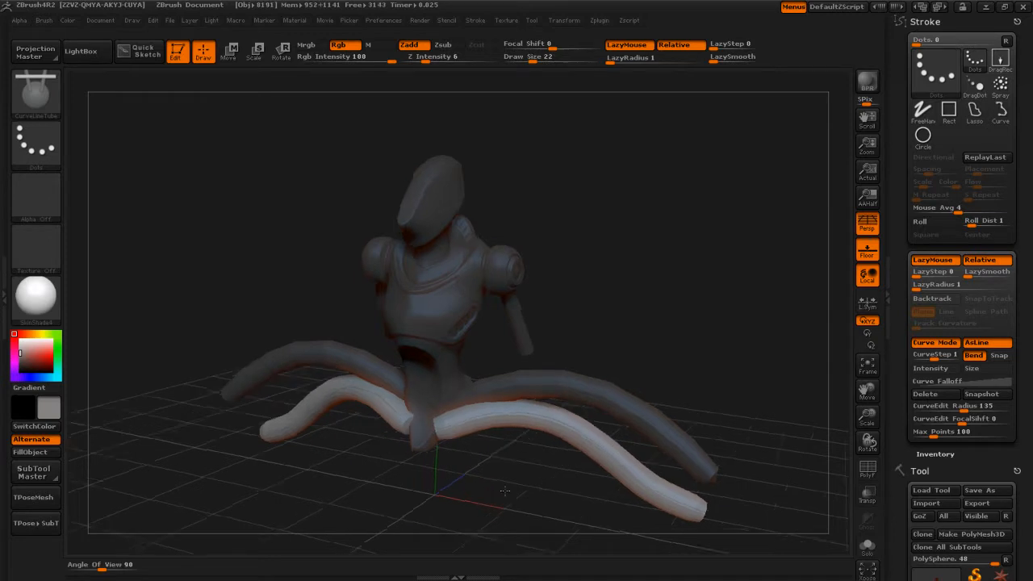
Step: In front view, undo the second pair of test tubes and the bends of the first pair
left_click_drag(498, 492, 565, 485, "shift")
key("ctrl+z")
key("ctrl+z")
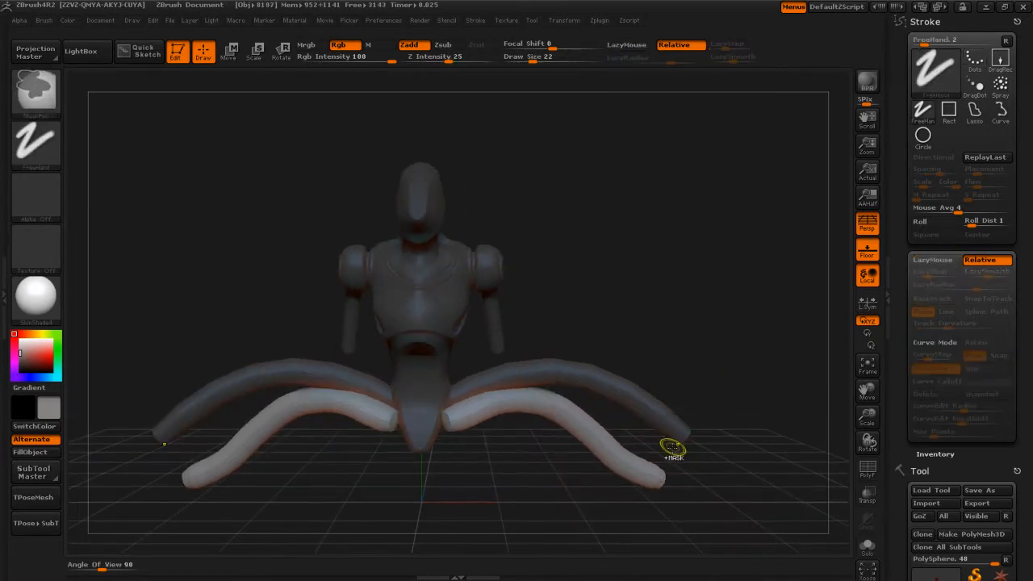
key("ctrl+z")
key("ctrl+z")
key("ctrl+z")
key("ctrl+z")
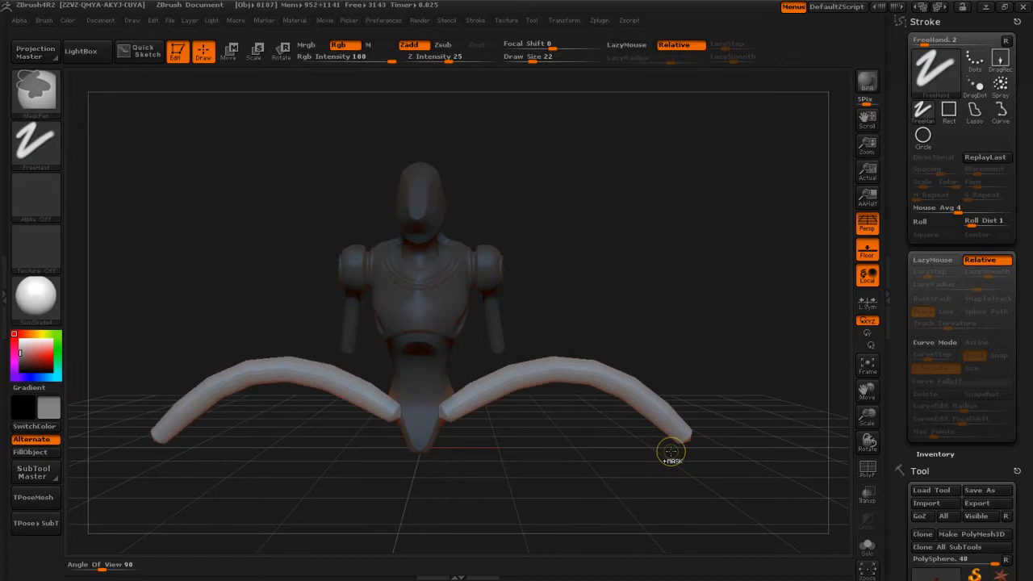
key("ctrl+z")
key("ctrl+z")
key("ctrl+z")
key("ctrl+z")
key("ctrl+z")
key("ctrl+z")
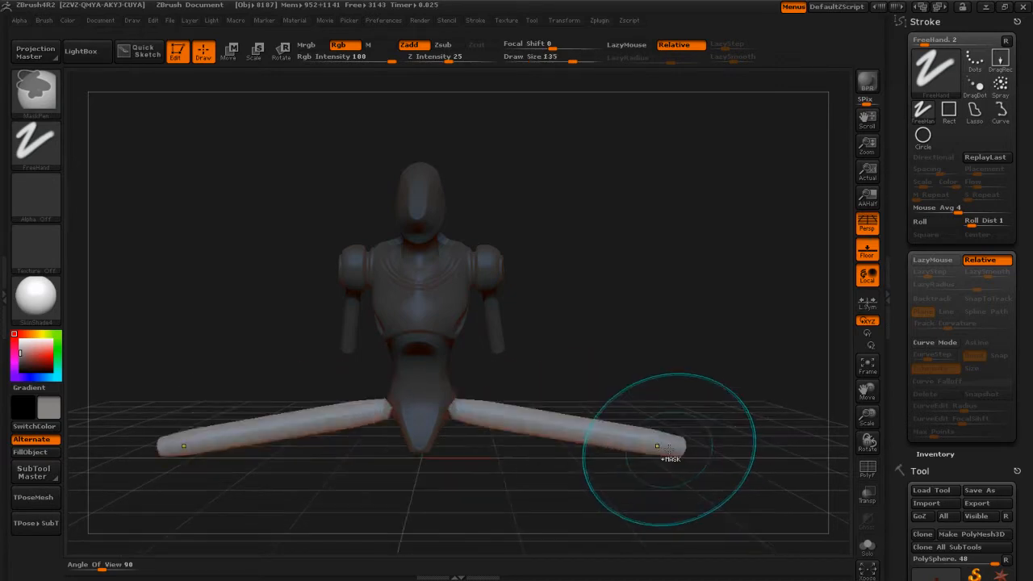
Step: Draw mirrored test tubes angled upward from the lower torso with a CurveStep of 1 and try adjusting their shape
left_click_drag(731, 266, 722, 235)
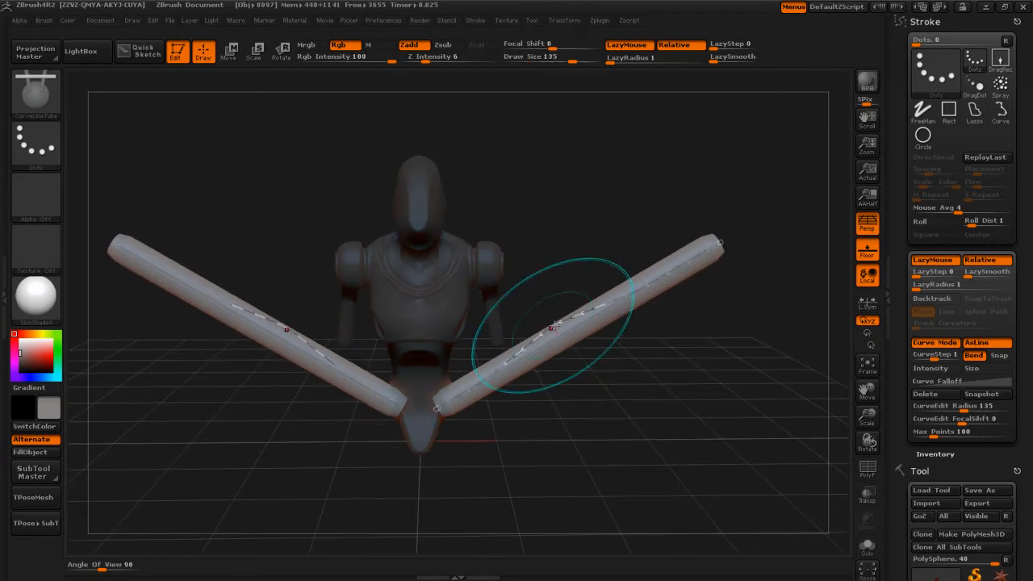
mouse_move(567, 333)
left_mouse_down()
mouse_move(604, 394)
mouse_move(532, 449)
mouse_move(528, 415)
mouse_move(437, 417)
left_mouse_up()
key("s")
mouse_move(516, 457)
left_mouse_down()
mouse_move(594, 465)
mouse_move(507, 456)
left_mouse_up()
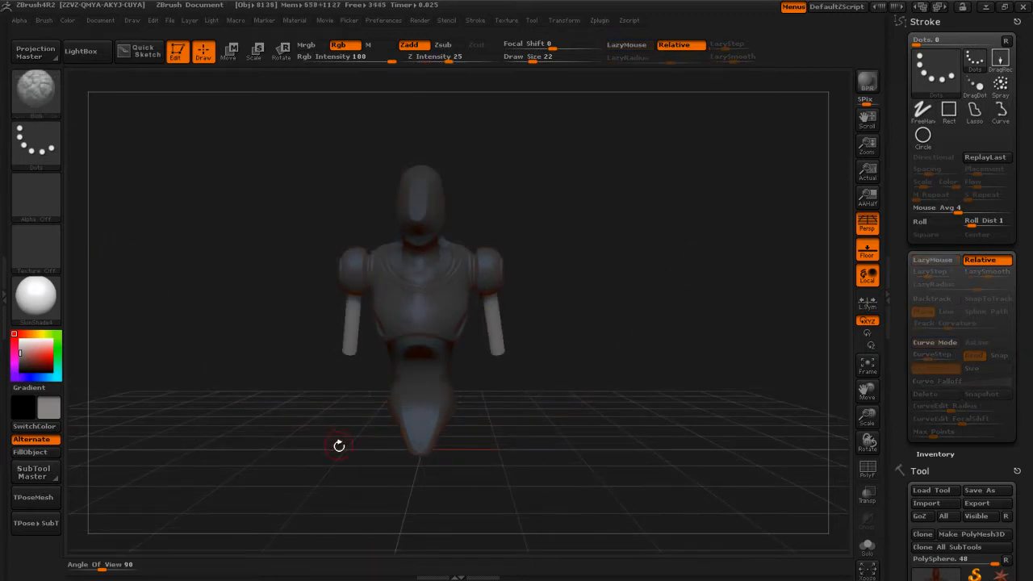
Step: Draw mirrored bat-wing outlines outward from the lower torso with the CurveQuadFill brush at a Draw Size of 22
key("b")
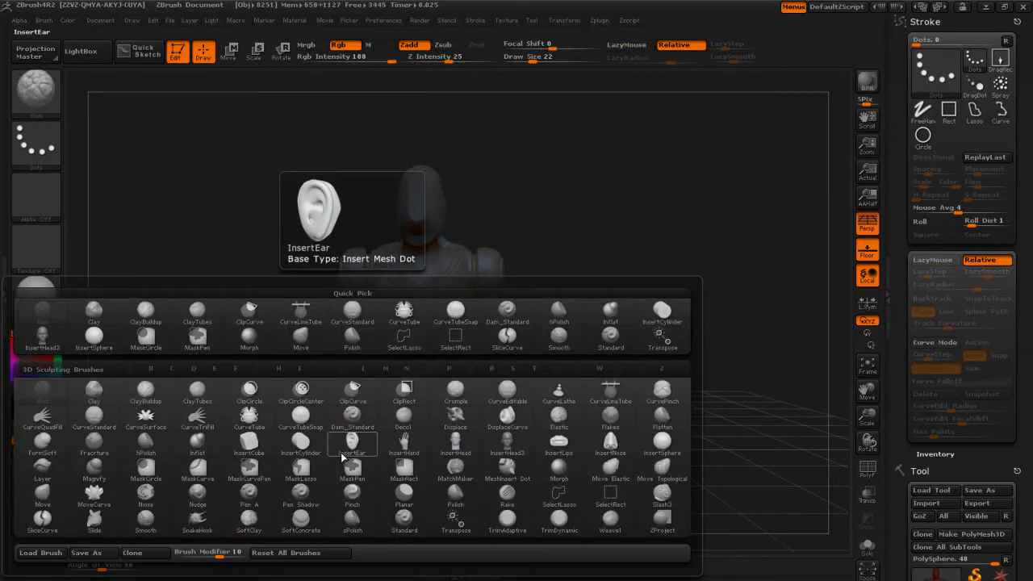
key("c")
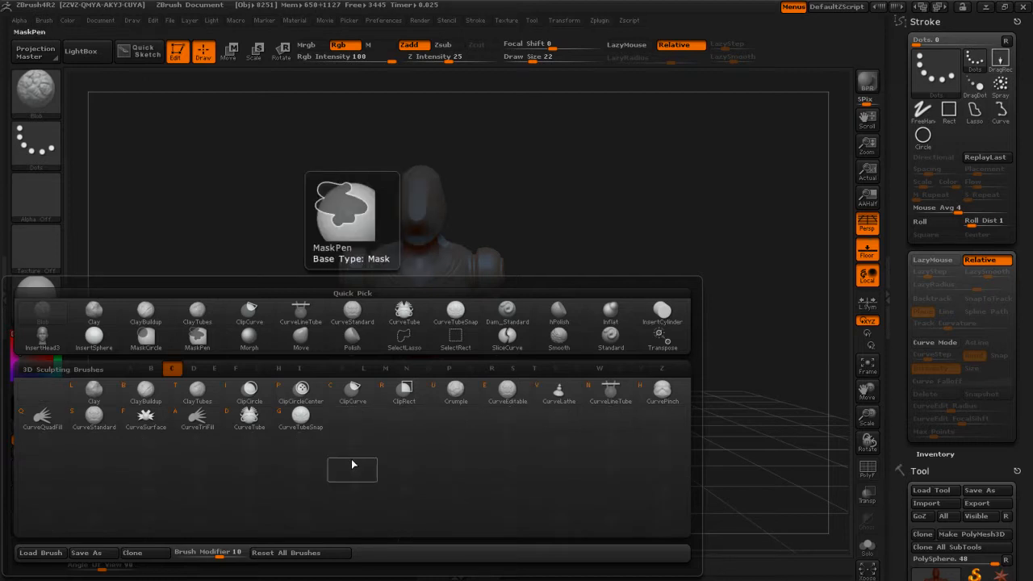
left_click(42, 420)
left_click_drag(497, 411, 445, 395)
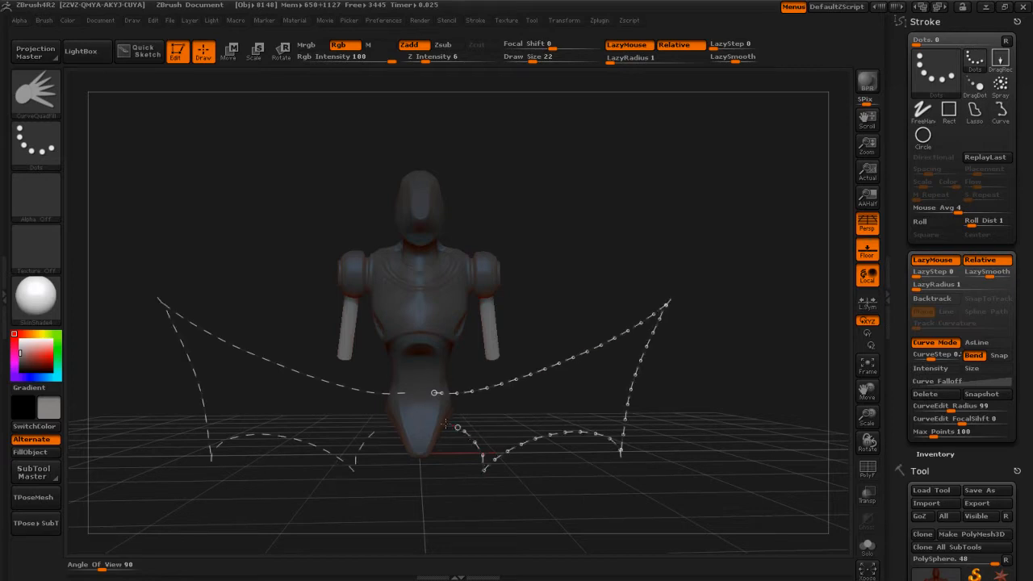
left_click_drag(436, 426, 434, 426)
mouse_move(676, 476)
left_mouse_down()
mouse_move(641, 489)
mouse_move(623, 434)
mouse_move(637, 442)
left_mouse_up()
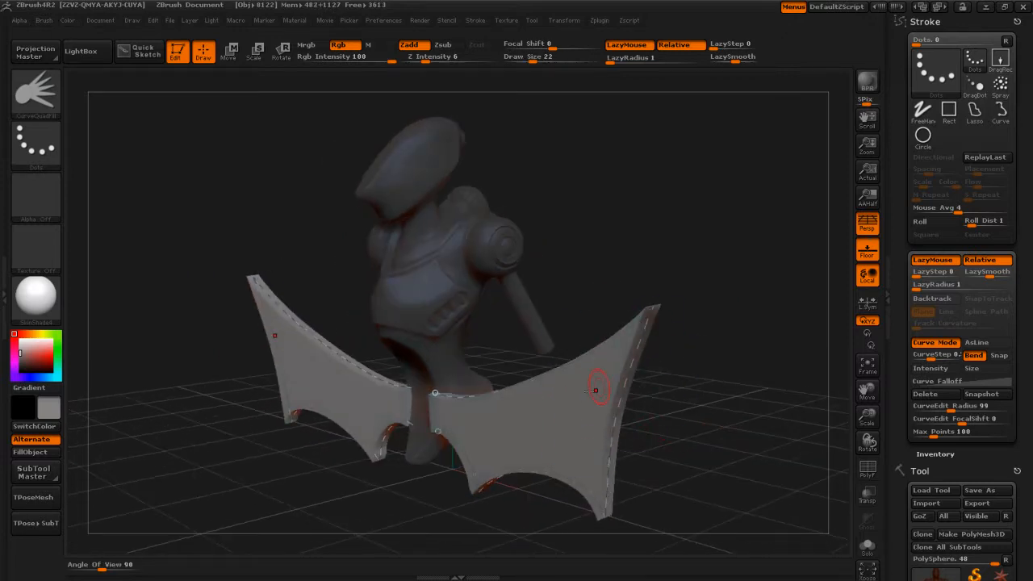
Step: Reshape the test wings by adjusting their inner curve ends, pulling out the edges and raising a peak in each upper edge
left_click_drag(438, 392, 460, 389)
mouse_move(633, 393)
left_mouse_down()
mouse_move(590, 335)
mouse_move(558, 353)
left_mouse_up()
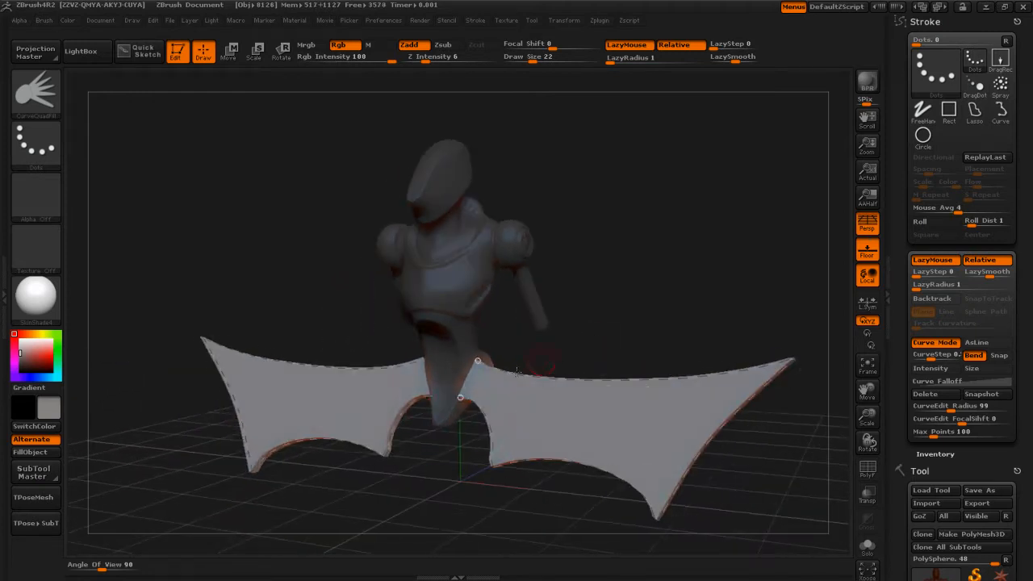
left_click_drag(461, 397, 464, 405)
left_click_drag(470, 454, 514, 446)
mouse_move(589, 363)
left_mouse_down()
mouse_move(592, 400)
mouse_move(611, 286)
left_mouse_up()
left_click_drag(744, 326, 787, 273)
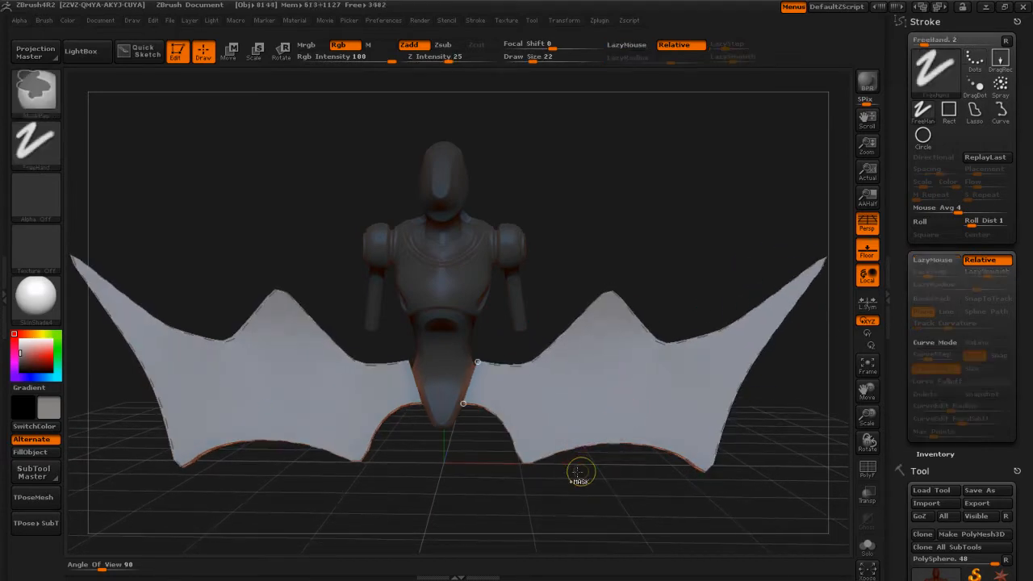
Step: Undo the peaked upper edges and try bending the test wings' outer edges out of plane with a Draw Size of 99
key("ctrl+z")
key("ctrl+z")
mouse_move(725, 457)
left_mouse_down()
mouse_move(578, 485)
mouse_move(596, 420)
mouse_move(581, 299)
left_mouse_up()
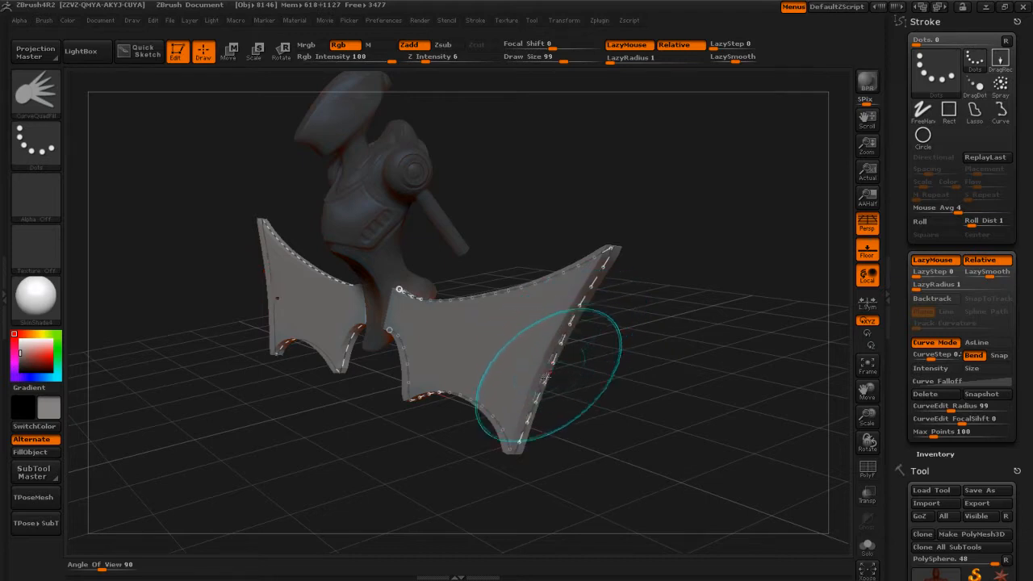
left_click_drag(556, 354, 532, 345)
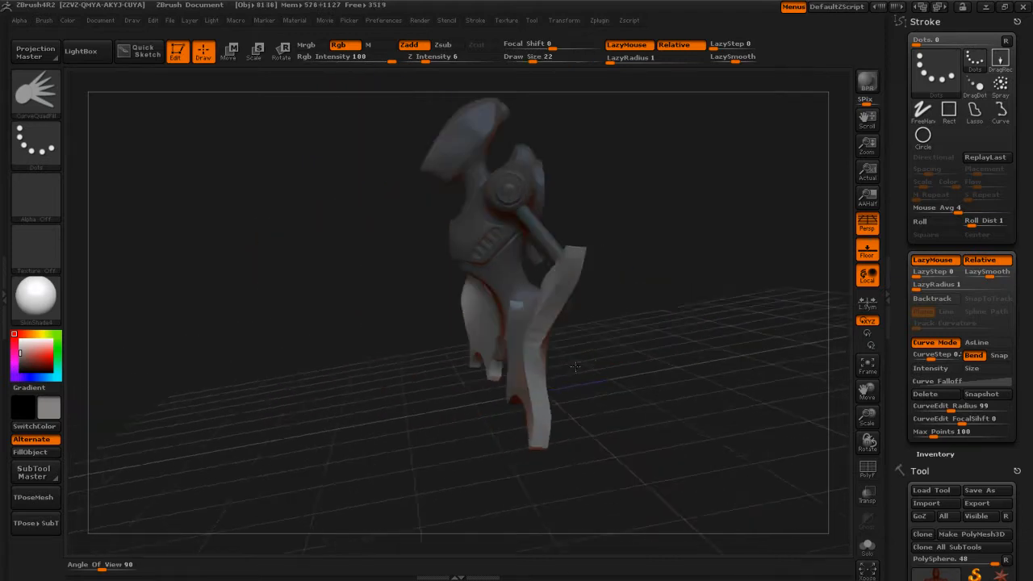
mouse_move(452, 339)
left_mouse_down()
mouse_move(557, 407)
mouse_move(595, 373)
mouse_move(647, 365)
mouse_move(637, 365)
left_mouse_up()
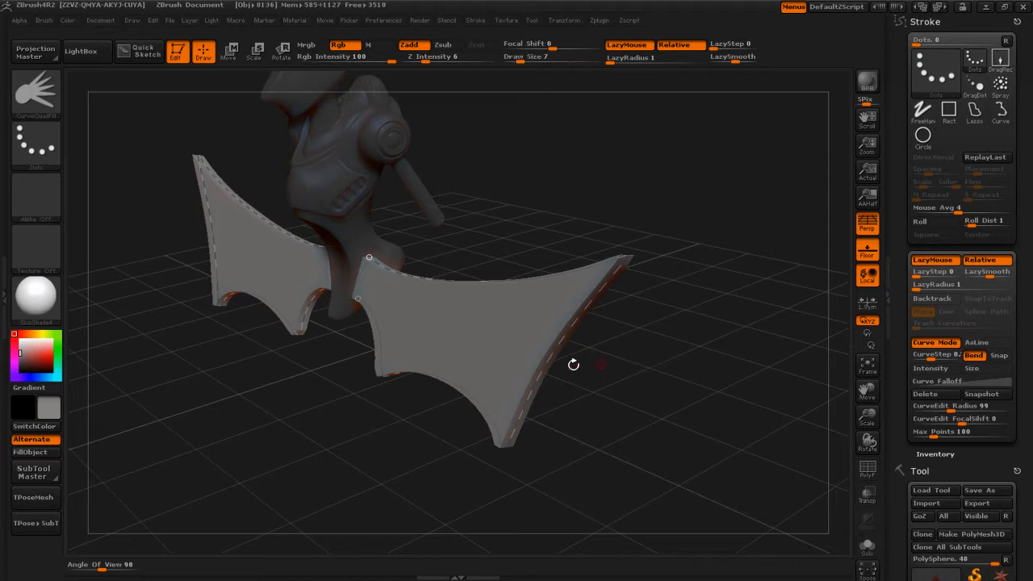
Step: Undo the outer-edge bend and try different test wing thicknesses, thin with a Draw Size of 7 and thick with 99
mouse_move(522, 416)
left_mouse_down()
mouse_move(347, 328)
mouse_move(358, 300)
left_mouse_up()
key("ctrl+z")
key("ctrl+z")
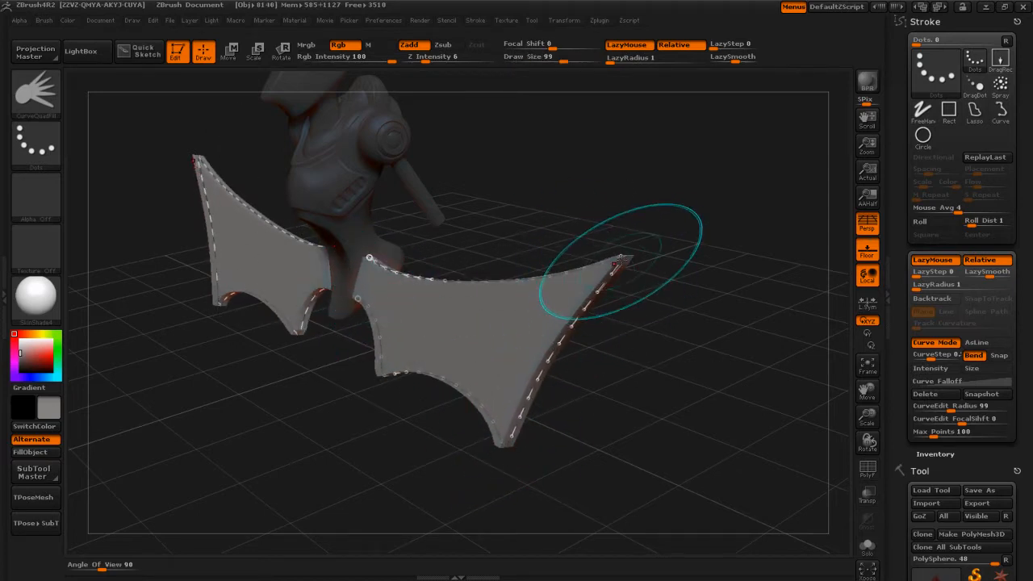
left_click(625, 259)
key("ctrl+z")
left_click_drag(635, 264, 517, 269)
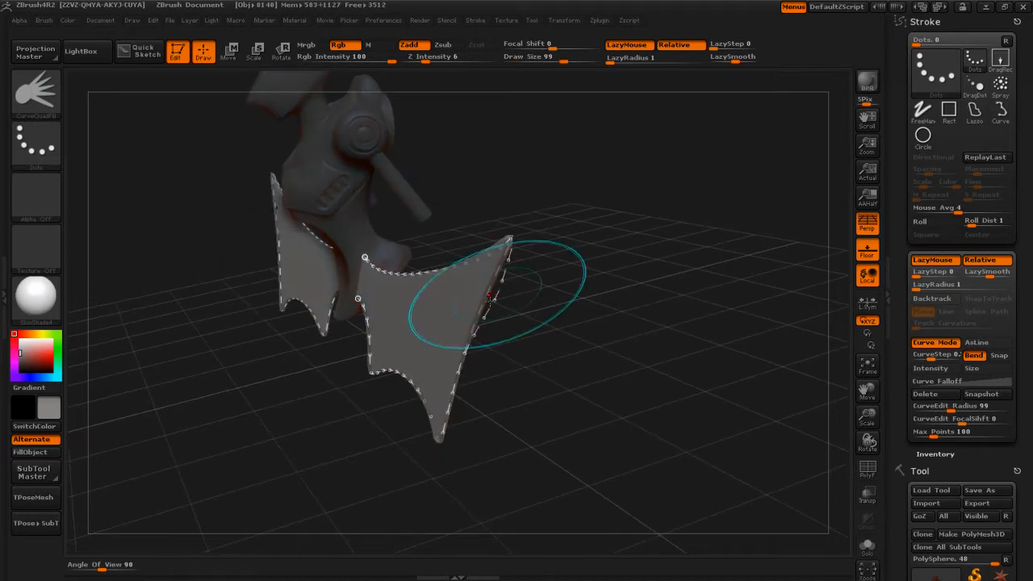
left_click_drag(569, 369, 627, 297)
left_click_drag(672, 326, 681, 380, "alt")
left_click(681, 382)
mouse_move(733, 422)
left_mouse_down("alt")
mouse_move(689, 368)
mouse_move(625, 350)
mouse_move(473, 339)
mouse_move(655, 373)
left_mouse_up("alt")
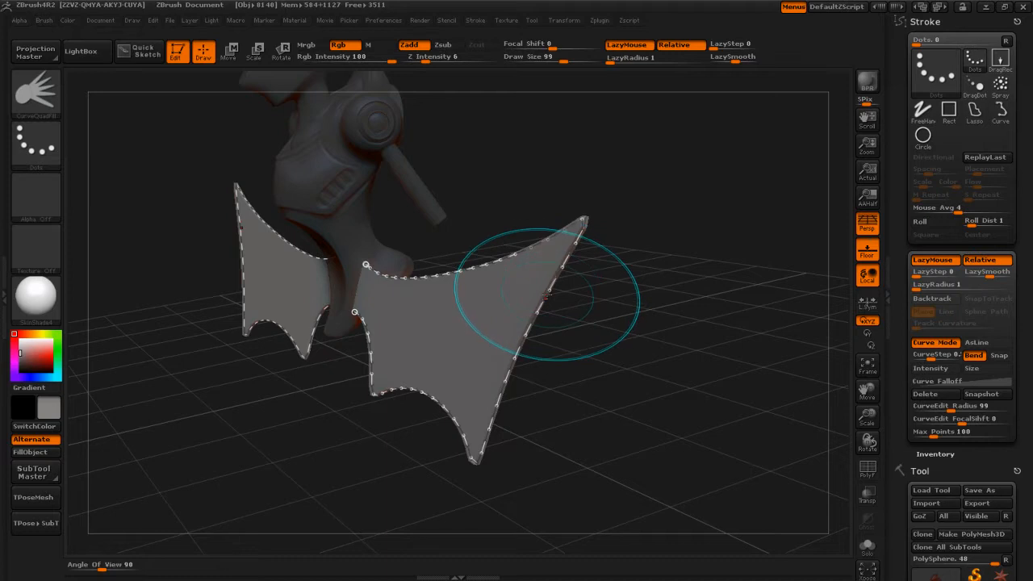
left_click_drag(547, 297, 552, 301)
mouse_move(628, 395)
left_mouse_down()
mouse_move(597, 389)
mouse_move(634, 394)
mouse_move(614, 388)
left_mouse_up()
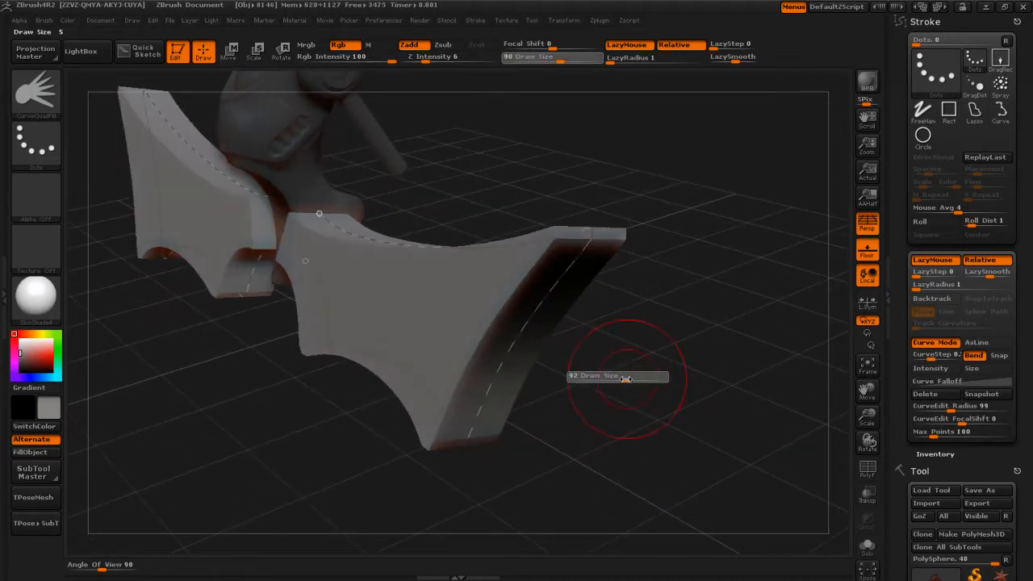
Step: Undo the thickness changes and the test wings beside the lower torso
key("ctrl+z")
key("ctrl+z")
key("ctrl+z")
key("ctrl+z")
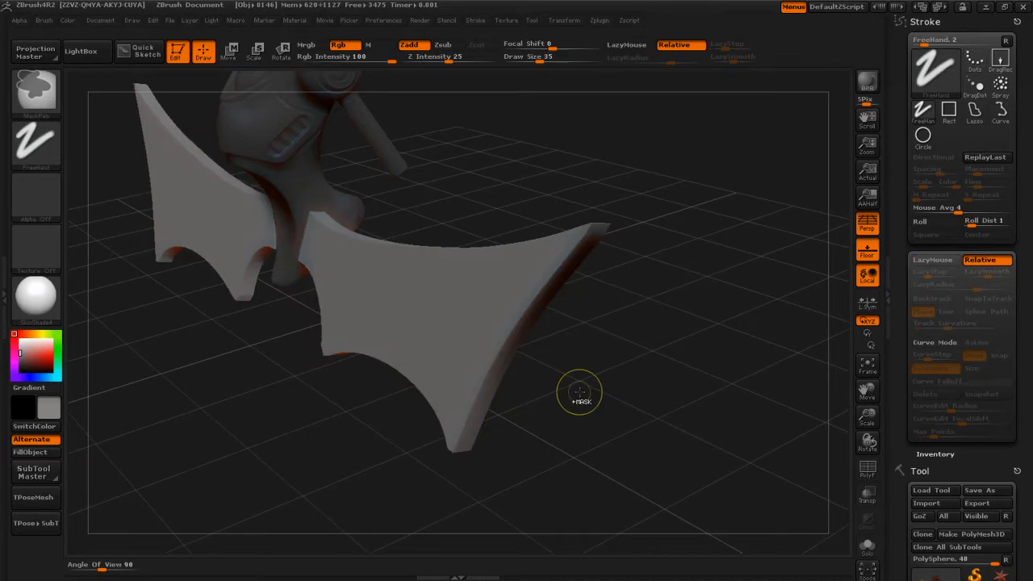
key("ctrl+z")
Step: Try drawing mirrored bat-wing outlines rising from the shoulders with a Draw Size of 35, and undo the attempts
mouse_move(457, 348)
left_mouse_down()
mouse_move(496, 342)
mouse_move(513, 322)
mouse_move(608, 344)
mouse_move(553, 362)
mouse_move(583, 376)
mouse_move(553, 401)
mouse_move(622, 369)
mouse_move(585, 342)
mouse_move(608, 348)
mouse_move(614, 368)
left_mouse_up()
left_click_drag(601, 317, 549, 312, "alt")
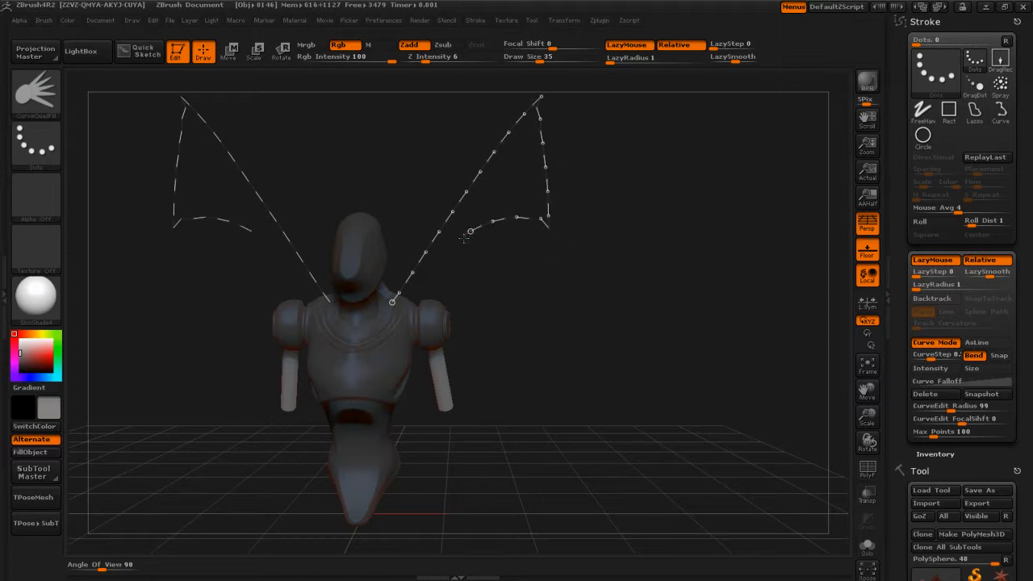
left_click_drag(413, 294, 394, 322)
key("ctrl+z")
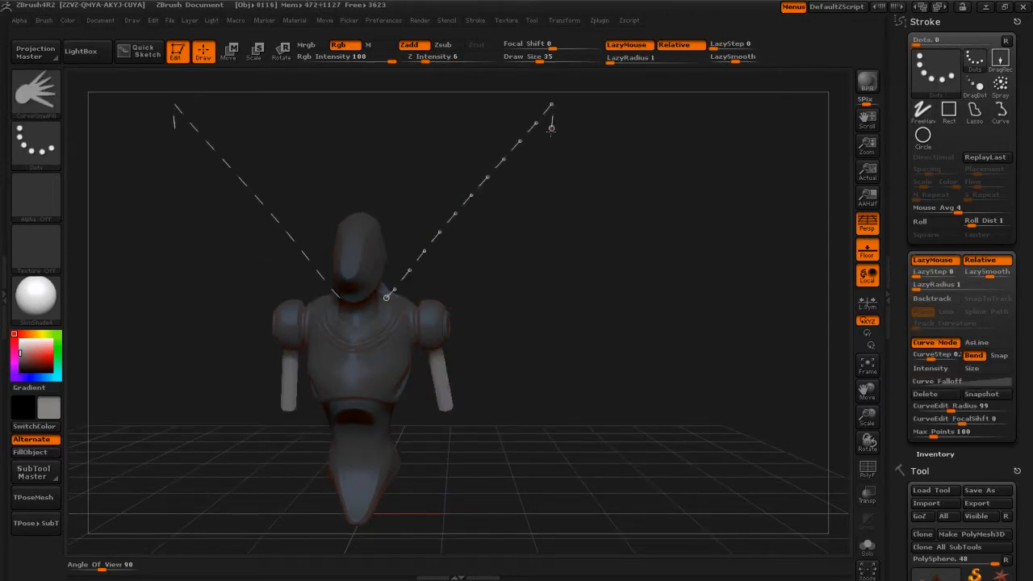
left_click_drag(398, 346, 398, 348)
left_click_drag(551, 437, 568, 420)
mouse_move(549, 378)
left_mouse_down()
mouse_move(519, 388)
mouse_move(543, 381)
left_mouse_up()
key("ctrl+z")
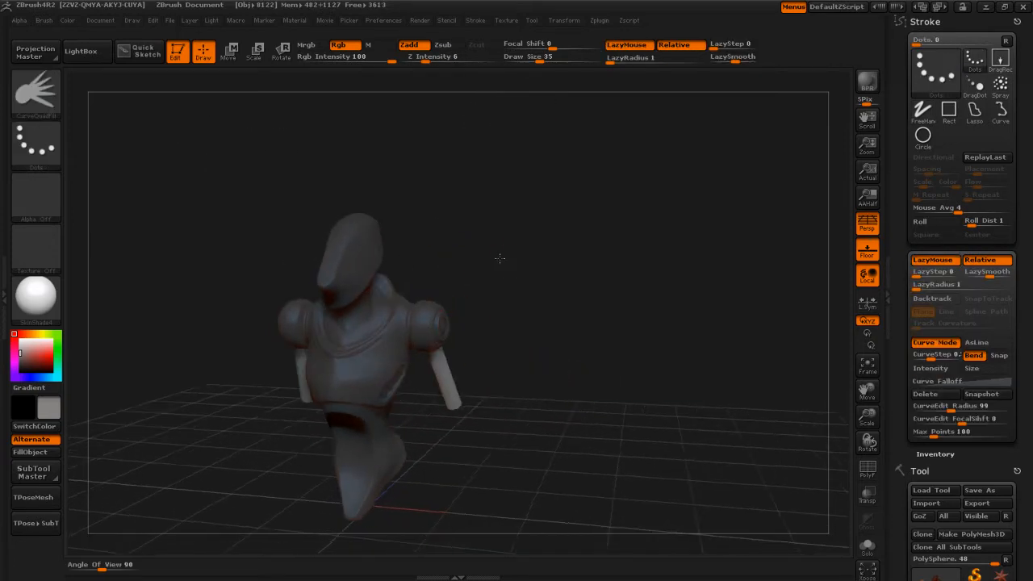
Step: Draw mirrored narrow blade wings rising outward from the shoulders with a Draw Size of 35 and adjust their inner curve ends
left_click_drag(491, 261, 406, 272, "shift")
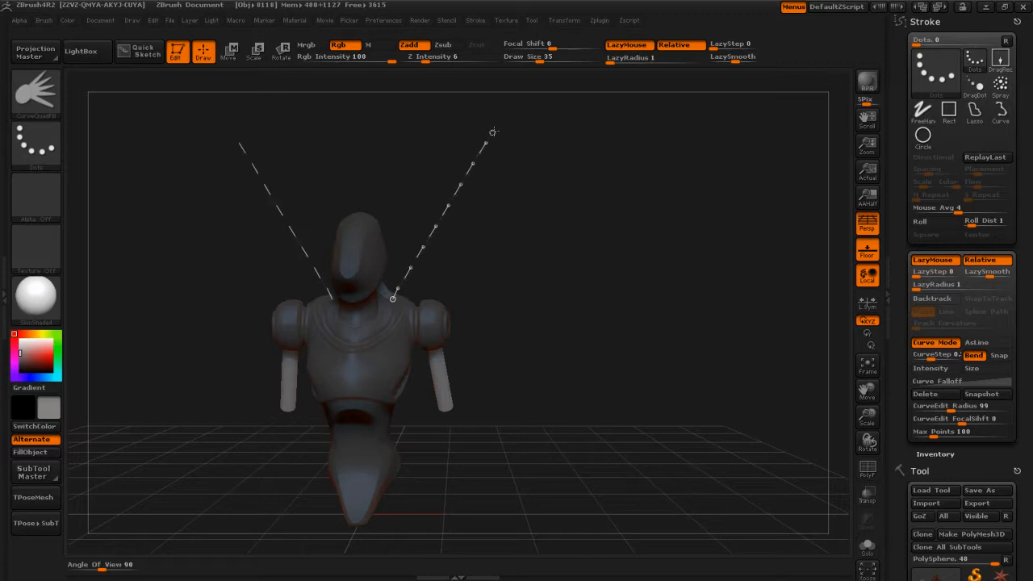
left_click(418, 316)
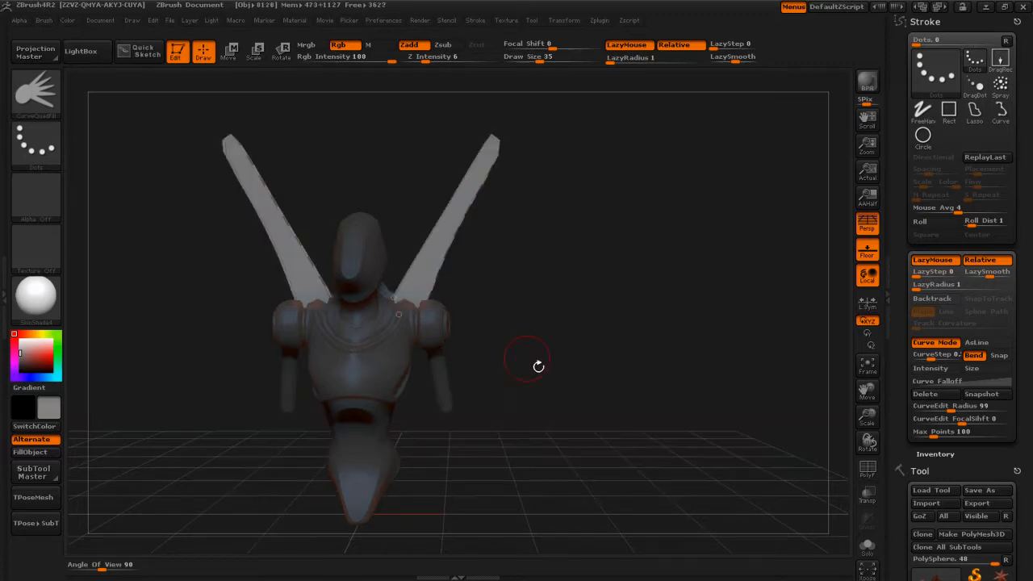
left_click_drag(511, 348, 533, 366)
left_click_drag(540, 329, 517, 309)
left_click_drag(402, 300, 414, 299)
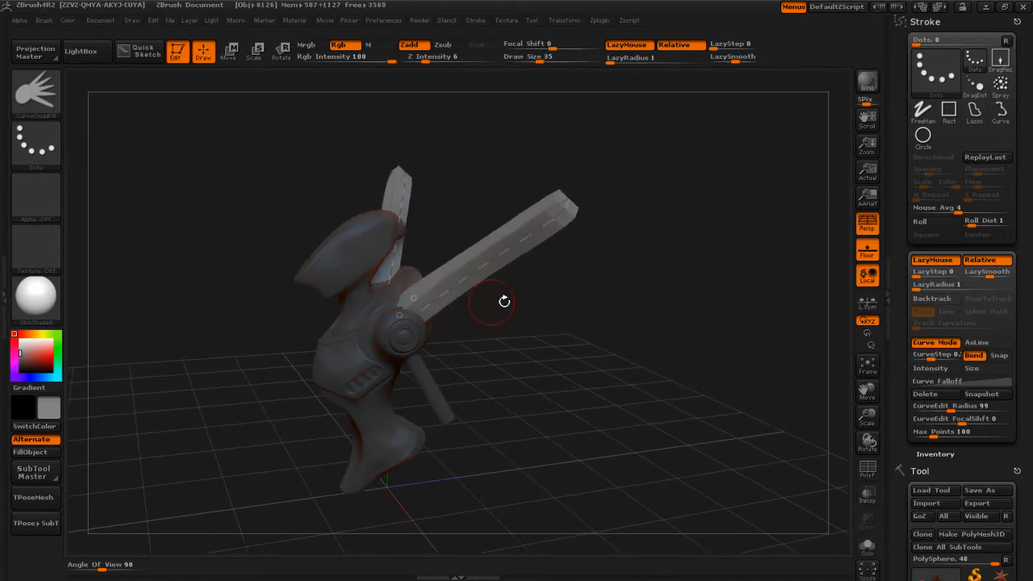
Step: Thin the blade wings by updating their curves with a Draw Size of 10
key("s")
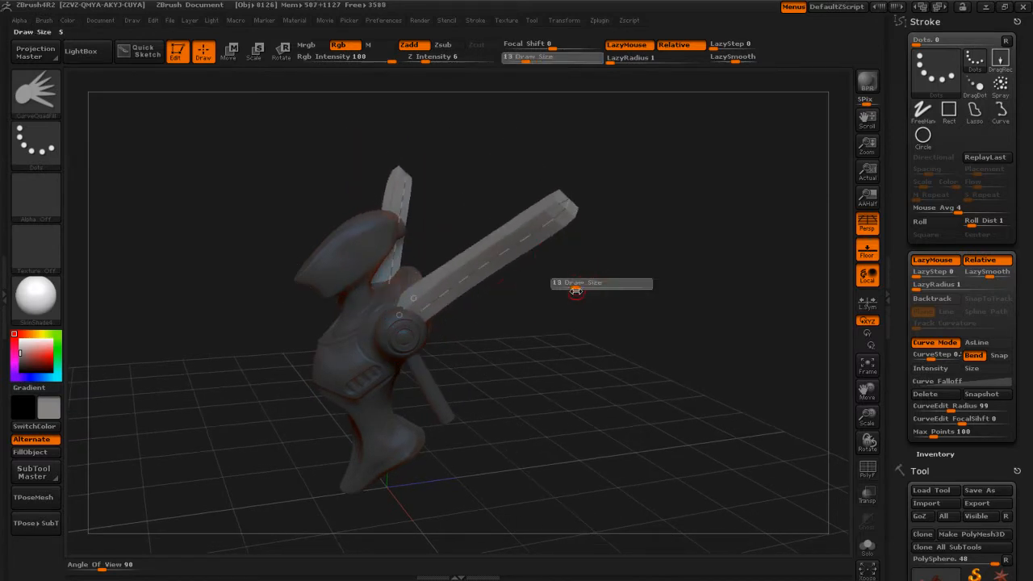
left_click(557, 215)
mouse_move(566, 256)
left_mouse_down()
mouse_move(542, 292)
mouse_move(556, 302)
left_mouse_up()
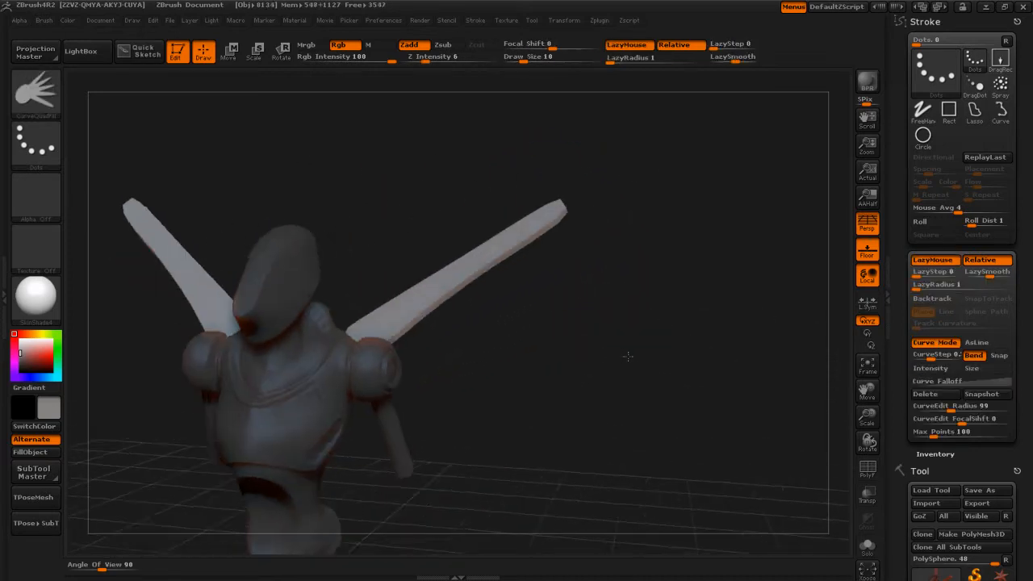
left_click_drag(628, 356, 617, 348, "shift")
left_click_drag(511, 296, 484, 287)
Step: Try updating the blade wings with a Draw Size of 67, and restore the thinner wings with a Draw Size of 10
key("s")
key("s")
left_click(476, 298)
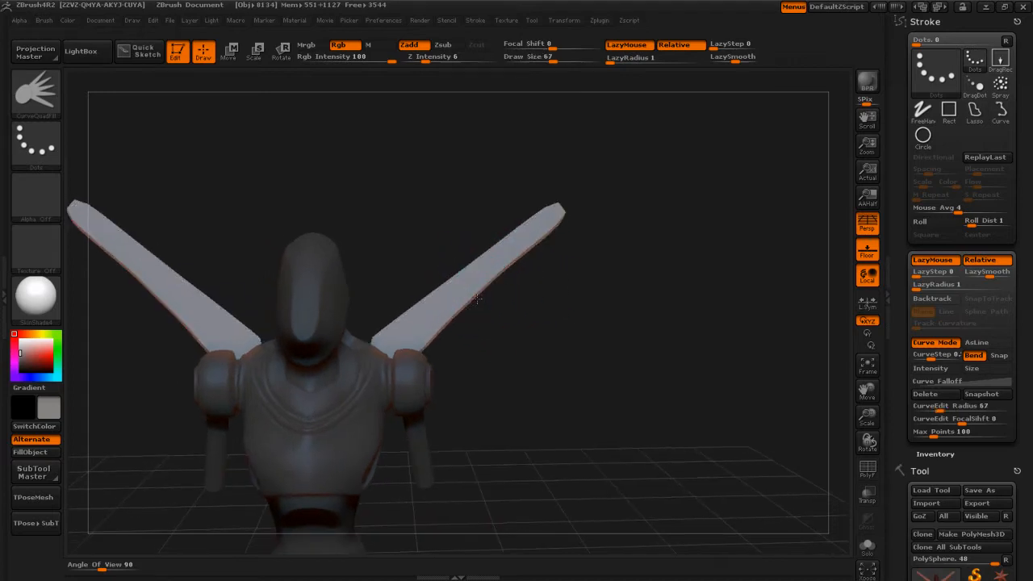
mouse_move(518, 260)
left_mouse_down()
mouse_move(533, 332)
mouse_move(519, 347)
left_mouse_up()
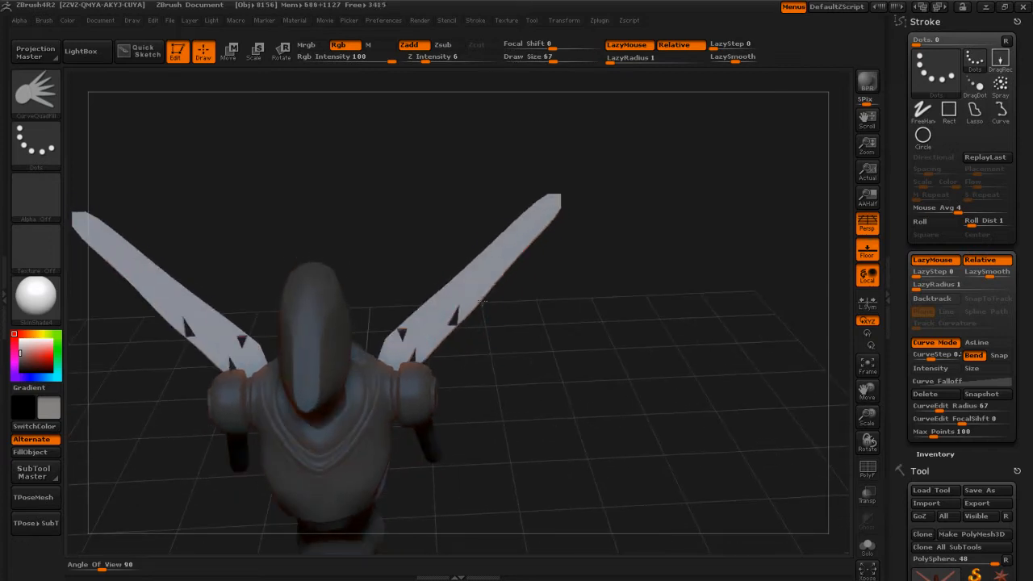
left_click_drag(541, 317, 524, 335)
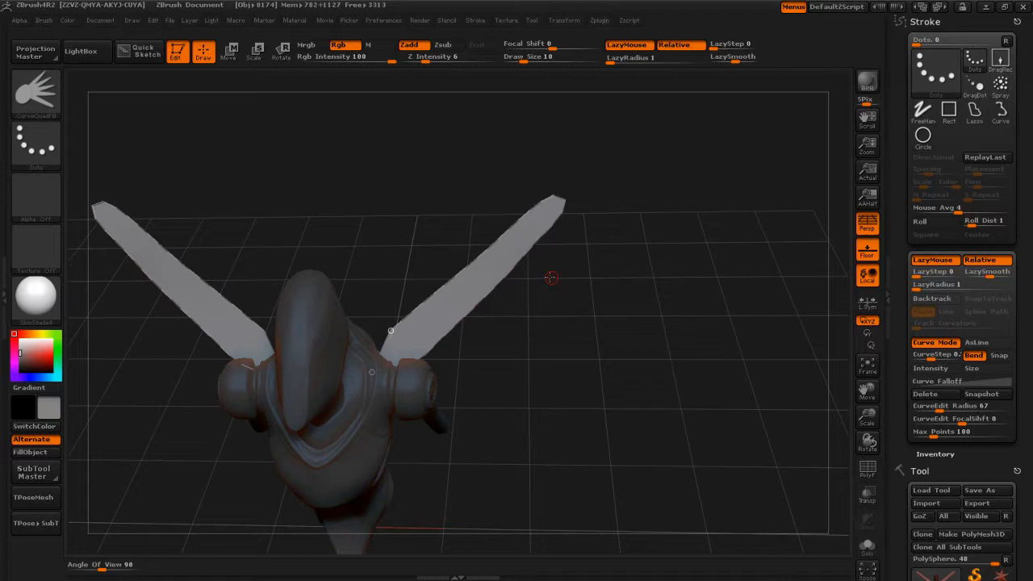
left_click_drag(550, 277, 573, 198)
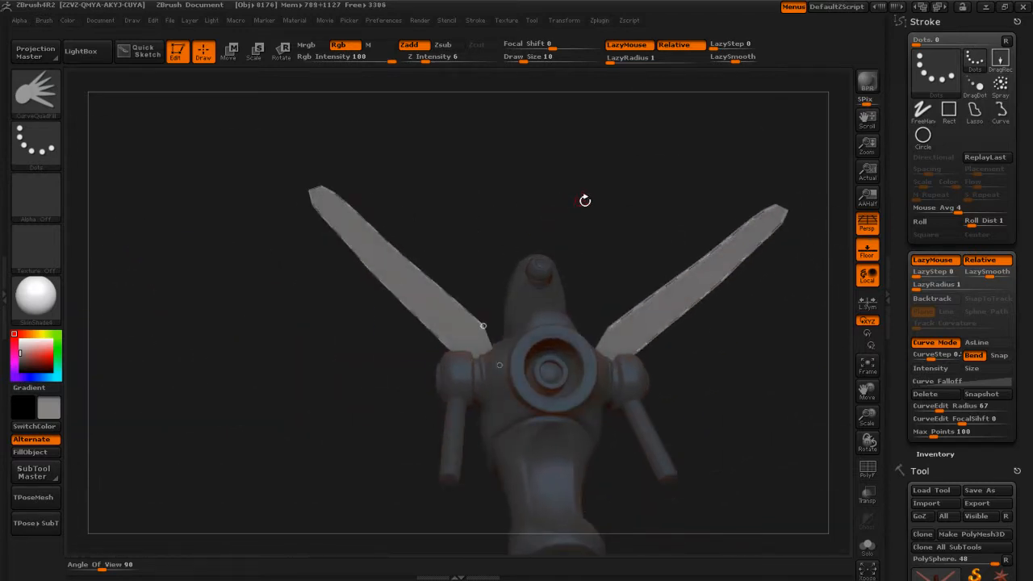
Step: Try thickening the blade wings again with a Draw Size of 67, and undo the change
key("s")
left_click_drag(696, 353, 741, 351)
left_click_drag(714, 388, 683, 392)
mouse_move(607, 354)
left_mouse_down()
mouse_move(667, 393)
mouse_move(688, 377)
mouse_move(473, 330)
mouse_move(560, 350)
mouse_move(515, 255)
left_mouse_up()
left_click(511, 249)
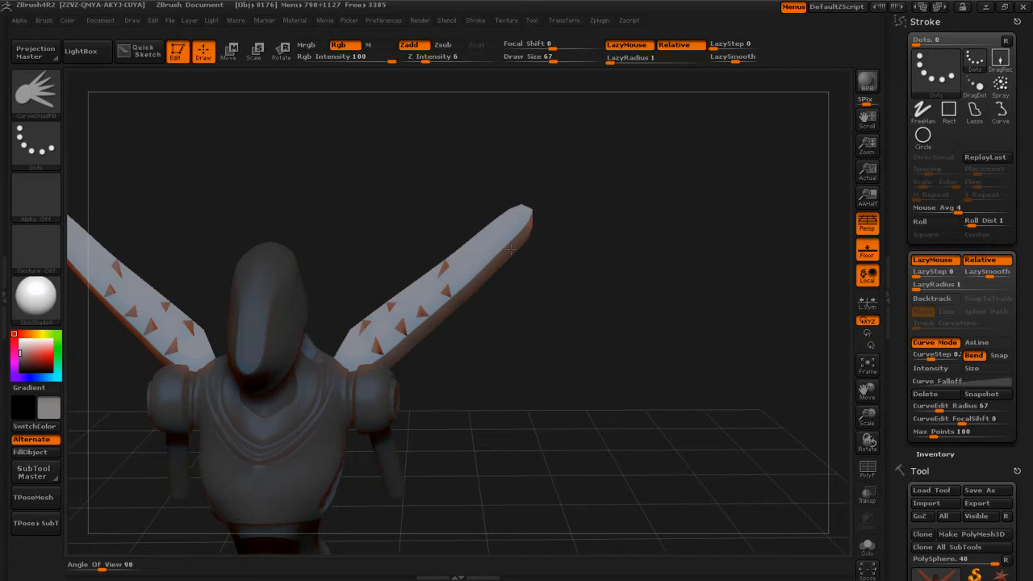
key("ctrl+z")
Step: Try several other thicknesses on the blade wings, ending with a Draw Size of 45, and undo them
key("s")
left_click_drag(509, 250, 501, 251)
left_click(511, 250)
key("ctrl+z")
mouse_move(557, 270)
left_mouse_down()
mouse_move(523, 250)
mouse_move(555, 259)
mouse_move(538, 256)
mouse_move(545, 268)
mouse_move(528, 256)
left_mouse_up()
key("s")
key("s")
key("ctrl+z")
key("s")
left_click(511, 249)
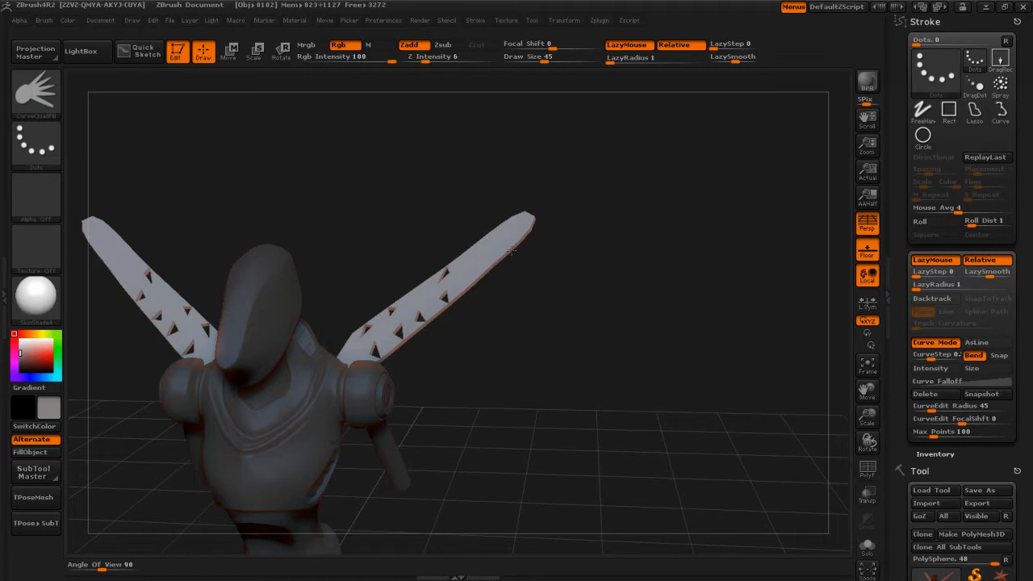
key("ctrl+z")
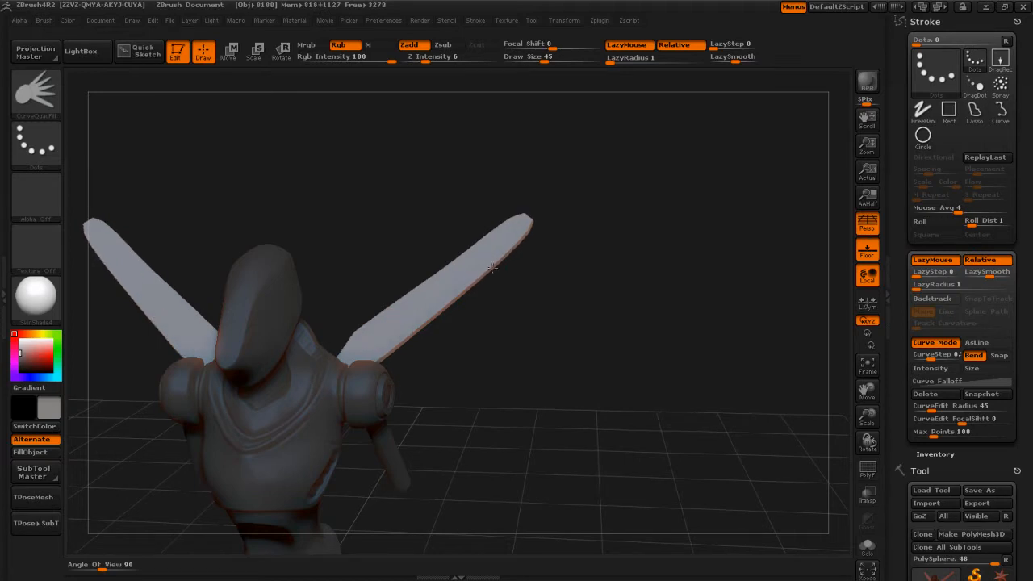
Step: Place a transpose line along one blade wing from base to tip and rotate the wings down and backward around their bases
mouse_move(542, 289)
left_mouse_down()
mouse_move(554, 294)
mouse_move(549, 358)
mouse_move(519, 336)
mouse_move(606, 350)
mouse_move(588, 343)
left_mouse_up()
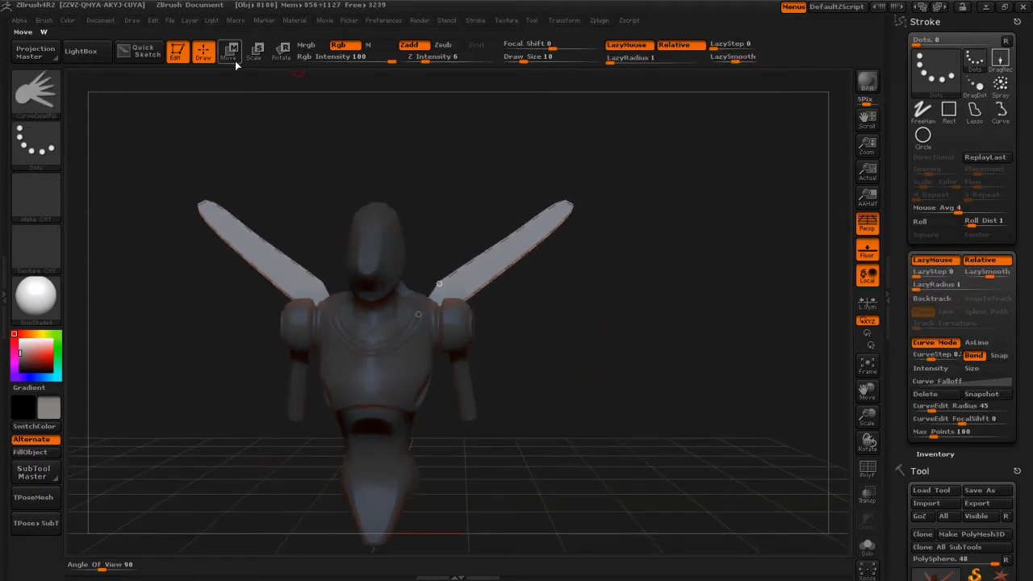
left_click(281, 52)
left_click_drag(443, 298, 571, 210)
mouse_move(599, 285)
left_mouse_down()
mouse_move(572, 299)
mouse_move(515, 290)
mouse_move(452, 302)
left_mouse_up()
left_click_drag(323, 186, 330, 182)
left_click_drag(482, 189, 549, 194)
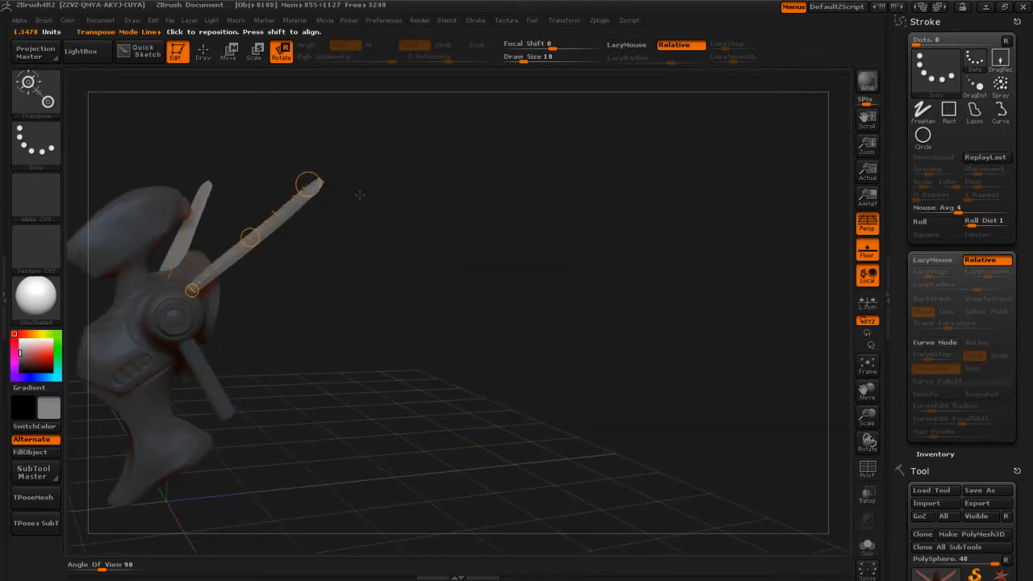
left_click_drag(308, 185, 323, 203)
left_click_drag(370, 291, 474, 329)
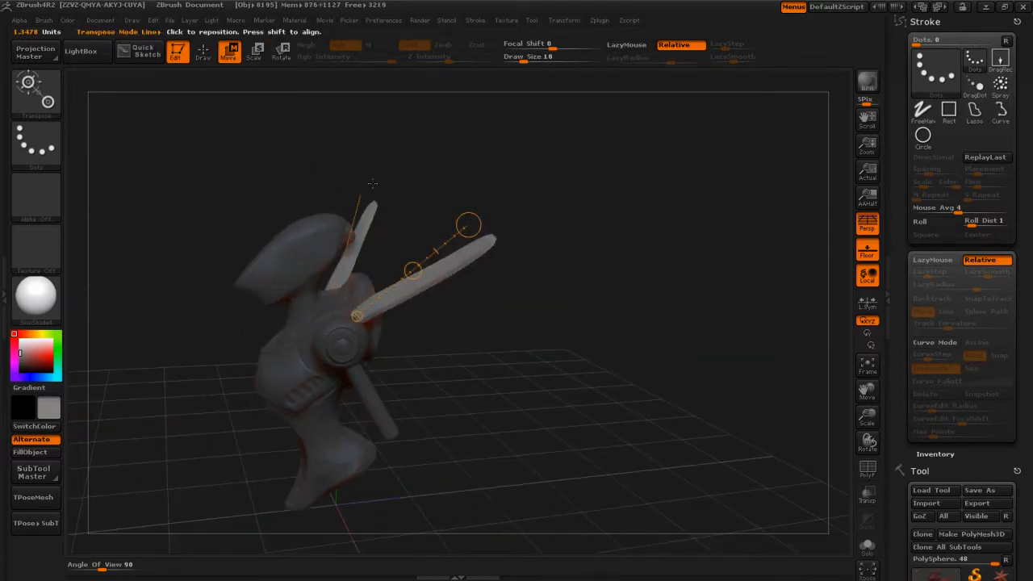
Step: Move the rotated blade wings so that their bases sit against the upper back behind the shoulders
left_click_drag(413, 270, 425, 275)
mouse_move(507, 323)
left_mouse_down()
mouse_move(456, 338)
mouse_move(429, 299)
mouse_move(426, 347)
left_mouse_up()
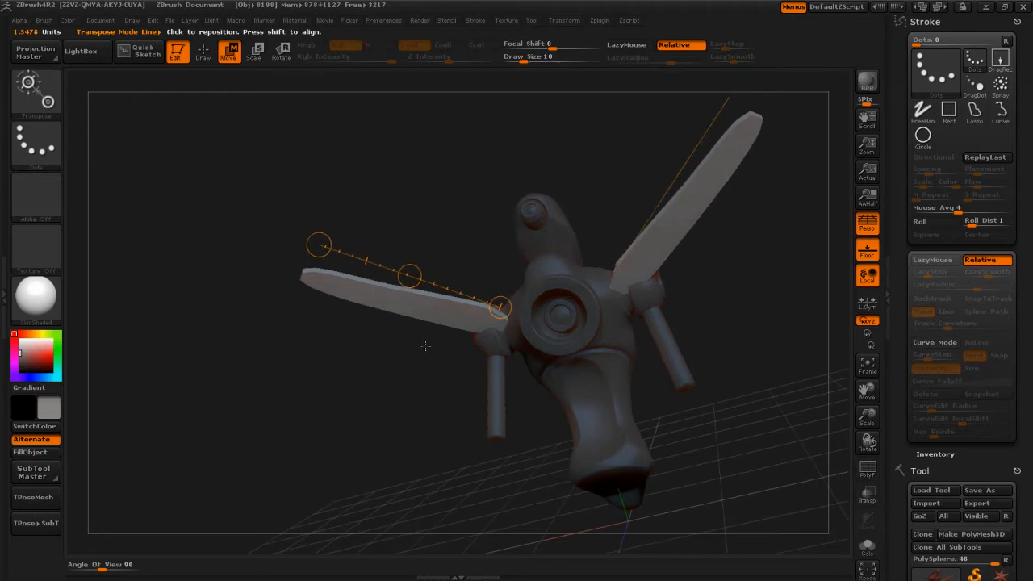
left_click_drag(410, 276, 424, 280)
left_click_drag(678, 412, 449, 362)
left_click_drag(402, 285, 417, 286)
mouse_move(502, 373)
left_mouse_down()
mouse_move(321, 323)
mouse_move(273, 330)
left_mouse_up()
left_click_drag(610, 322, 590, 304)
left_click_drag(474, 327, 331, 217)
left_click_drag(697, 394, 627, 359)
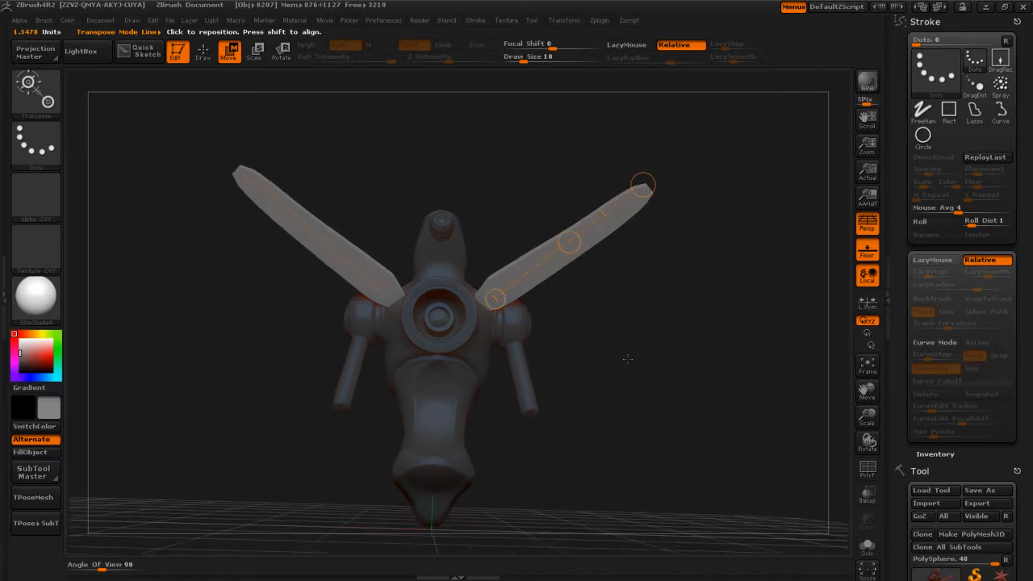
left_click_drag(571, 239, 570, 240)
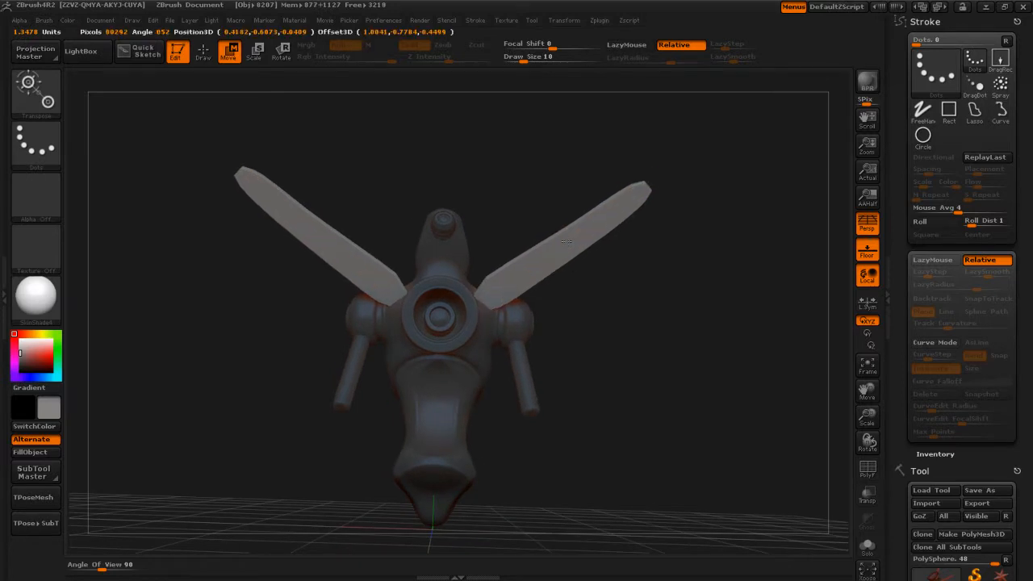
Step: Place a new transpose line outward from one wing base, rotate the blade wings, and move their bases in against the upper back
left_click_drag(664, 289, 630, 303)
left_click_drag(502, 277, 511, 283)
left_click_drag(655, 367, 653, 366)
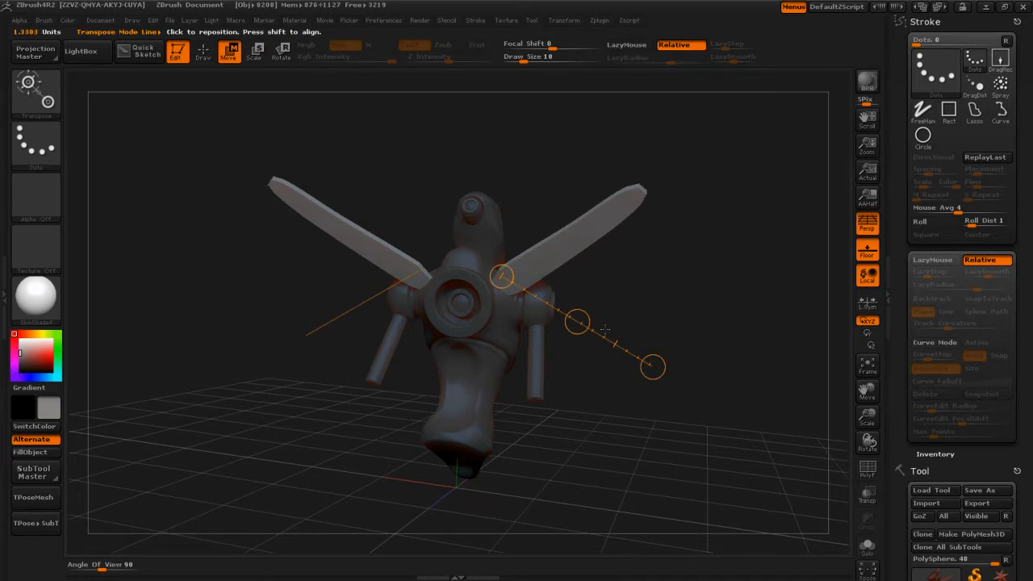
left_click_drag(437, 136, 552, 393)
left_click_drag(648, 366, 606, 408)
left_click_drag(614, 345, 624, 300)
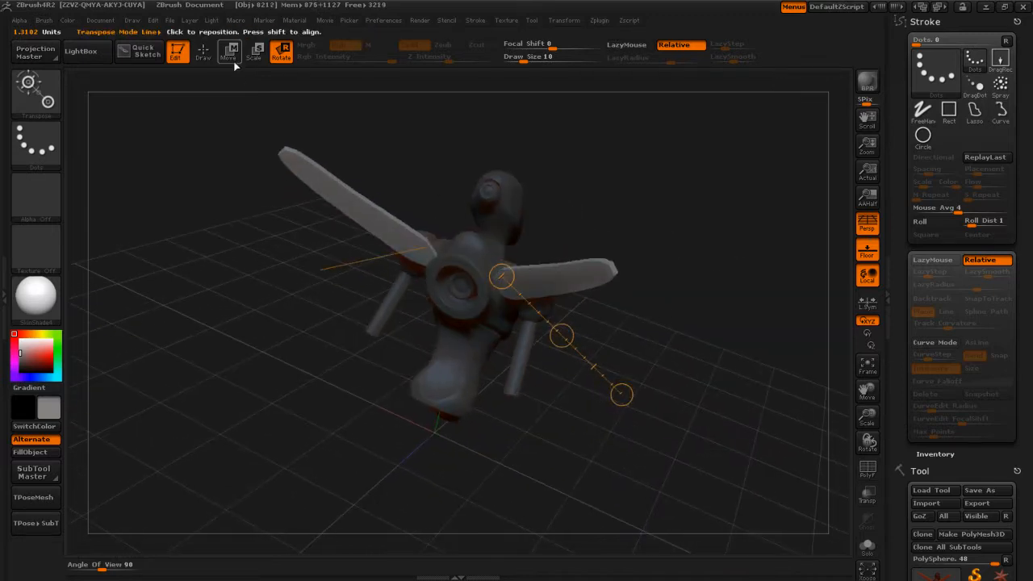
left_click_drag(562, 335, 557, 330)
left_click_drag(730, 365, 758, 276)
left_click_drag(720, 405, 681, 413)
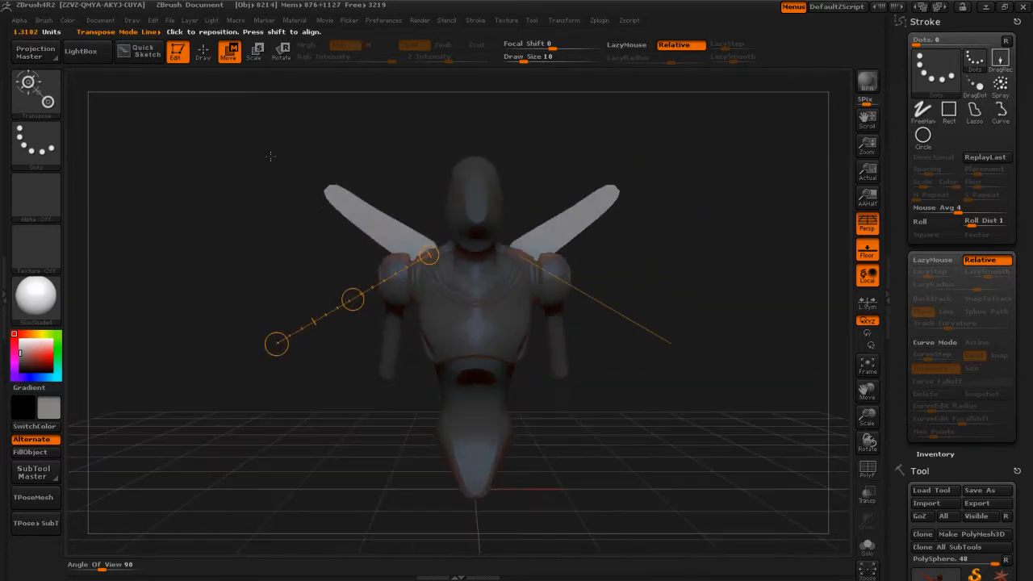
Step: Return to Draw mode and clear the mask so the whole robot is editable
left_click(203, 56)
mouse_move(685, 357)
left_mouse_down()
mouse_move(671, 363)
mouse_move(660, 347)
left_mouse_up()
left_click_drag(637, 311, 719, 413, "ctrl")
mouse_move(664, 281)
left_mouse_down("ctrl")
mouse_move(761, 449)
mouse_move(738, 468)
left_mouse_up("ctrl")
mouse_move(711, 420)
left_mouse_down()
mouse_move(625, 410)
mouse_move(604, 395)
left_mouse_up()
left_click_drag(483, 345, 544, 392, "alt")
mouse_move(579, 291)
left_mouse_down()
mouse_move(705, 414)
mouse_move(735, 417)
left_mouse_up()
mouse_move(715, 385)
left_mouse_down("alt")
mouse_move(699, 385)
mouse_move(703, 368)
mouse_move(659, 364)
mouse_move(558, 454)
left_mouse_up("alt")
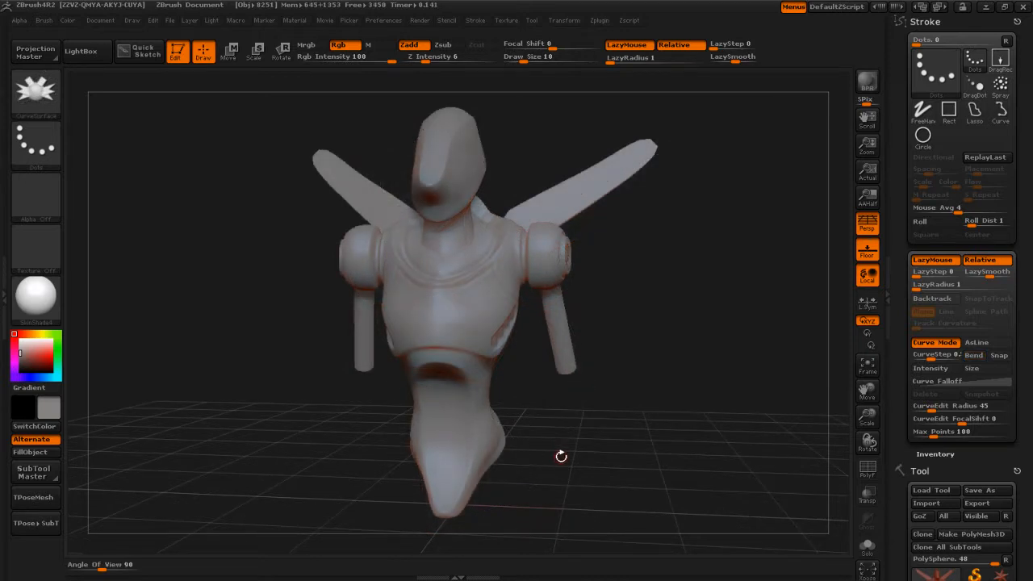
Step: Try a mirrored sheet between two curves drawn outward from the chest and lower body with the CurveSurface brush, and undo it
key("b")
key("c")
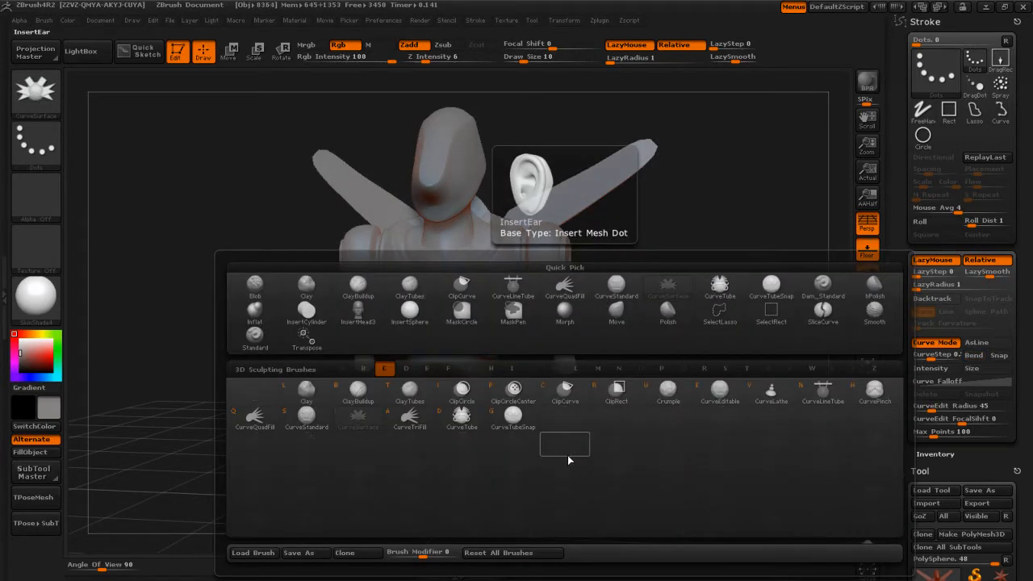
left_click(367, 427)
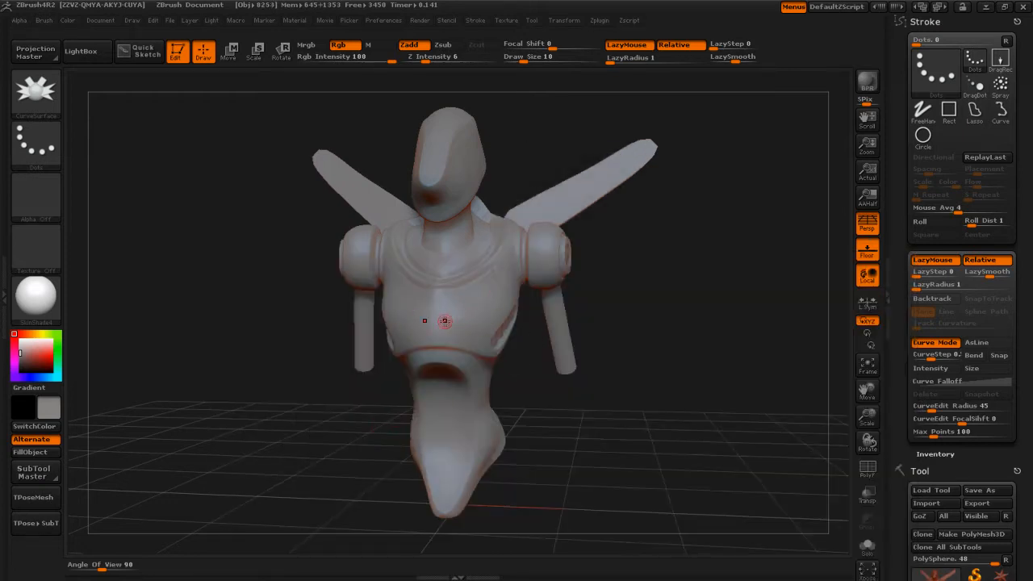
left_click_drag(613, 251, 769, 163)
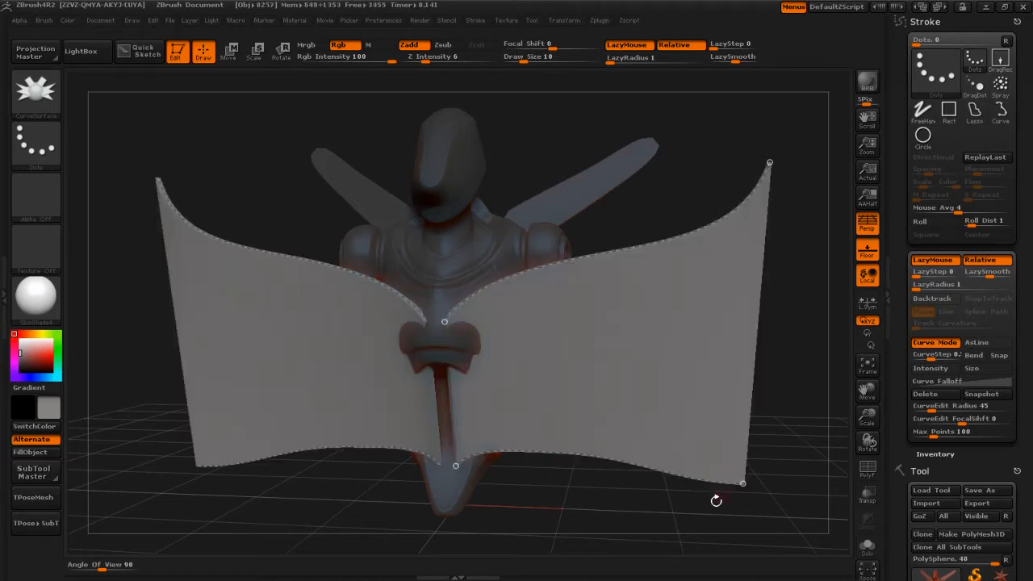
mouse_move(573, 543)
left_mouse_down()
mouse_move(616, 544)
mouse_move(589, 533)
left_mouse_up()
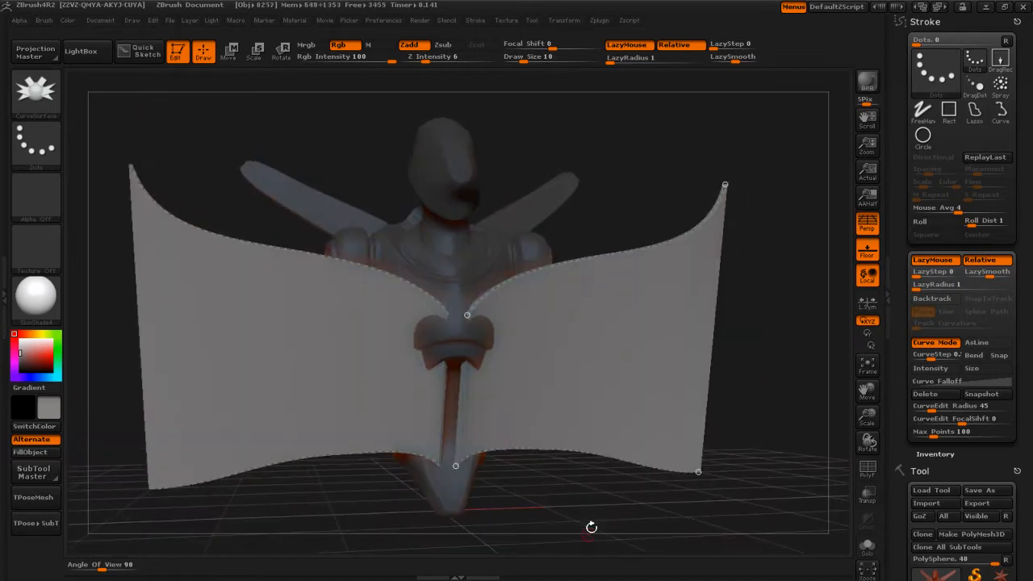
left_click_drag(698, 472, 699, 300)
left_click_drag(678, 448, 633, 452)
key("ctrl+z")
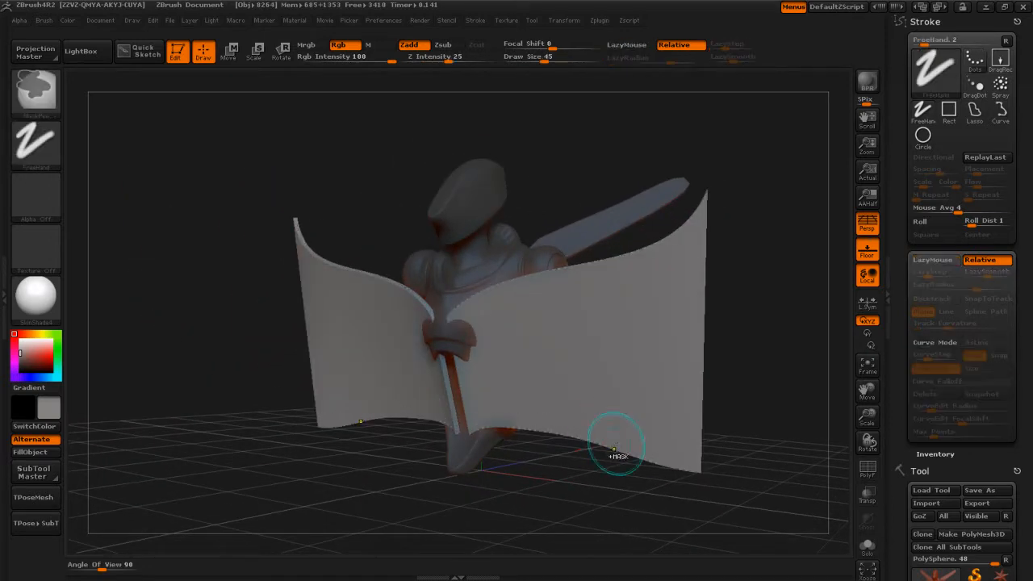
key("ctrl")
key("ctrl+z")
mouse_move(638, 415)
left_mouse_down()
mouse_move(649, 406)
mouse_move(565, 407)
mouse_move(597, 407)
mouse_move(623, 381)
mouse_move(622, 339)
mouse_move(620, 352)
left_mouse_up()
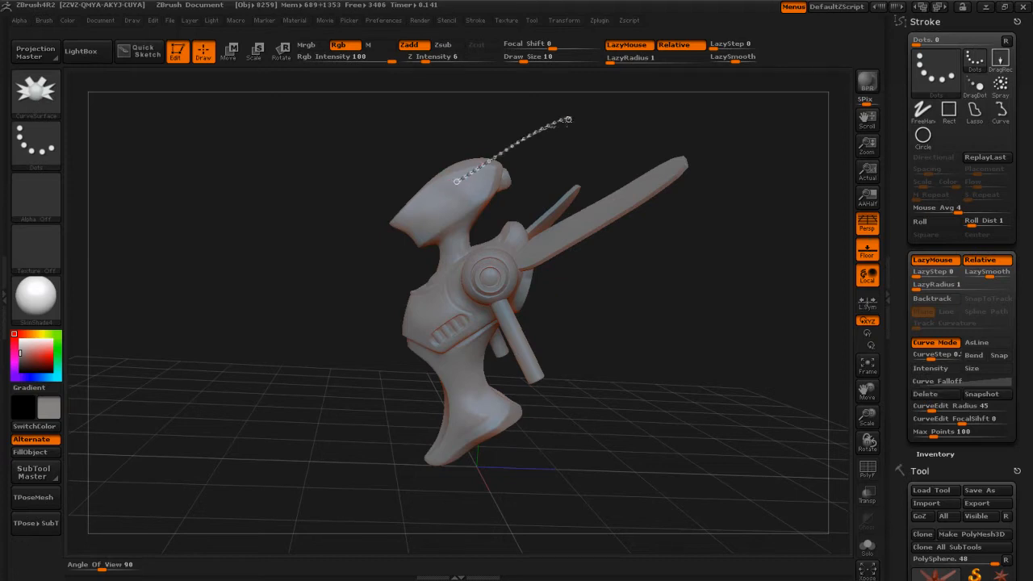
Step: Draw two curves from the side of the head up and back to form mirrored tapered fins, and apply a Draw Size of 45
left_click_drag(568, 119, 568, 119)
left_click_drag(549, 172, 565, 261)
mouse_move(642, 278)
left_mouse_down()
mouse_move(604, 287)
mouse_move(688, 350)
mouse_move(634, 457)
left_mouse_up()
left_click(485, 226)
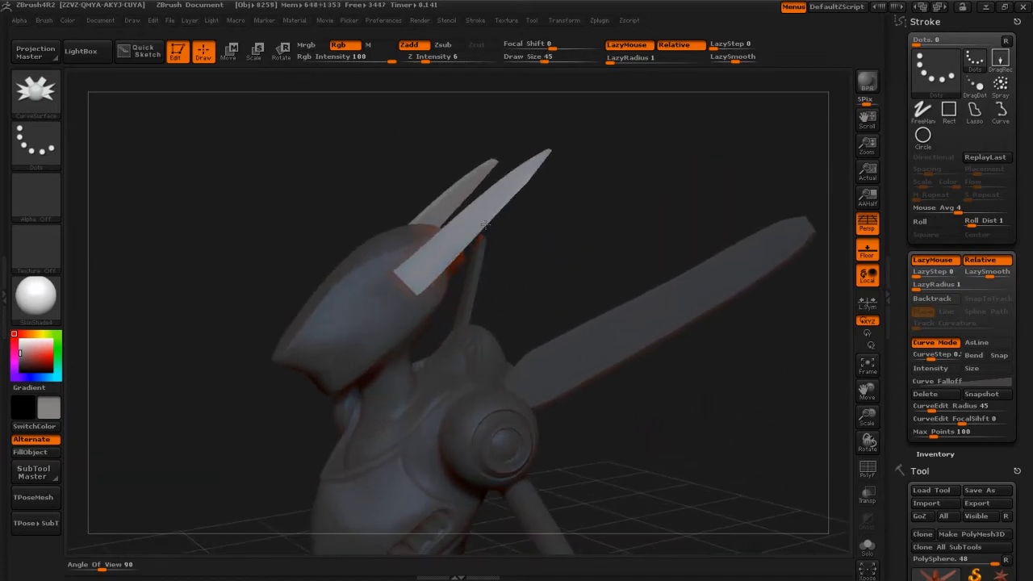
mouse_move(529, 180)
left_mouse_down()
mouse_move(541, 166)
mouse_move(601, 213)
mouse_move(593, 210)
mouse_move(565, 258)
left_mouse_up()
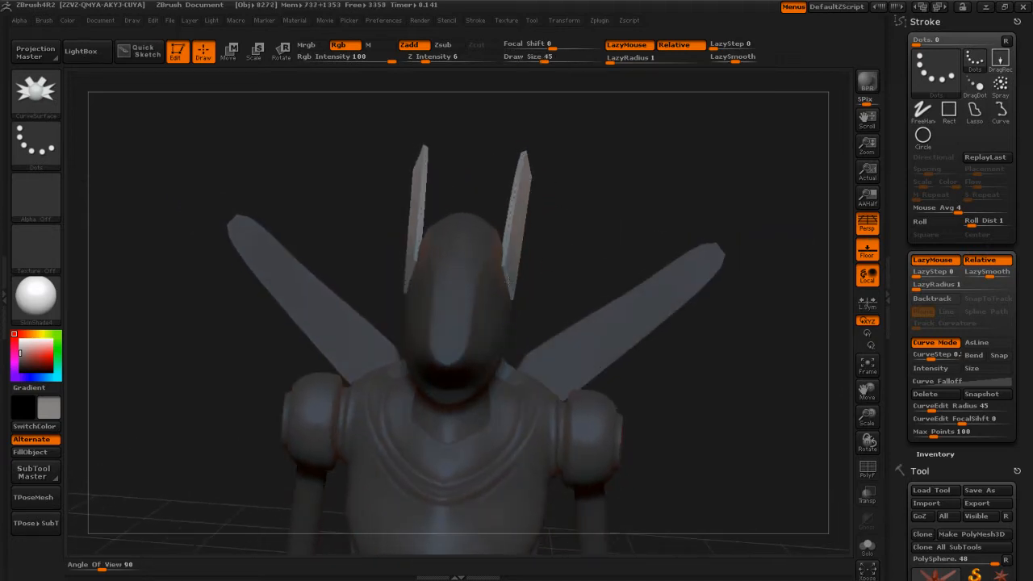
Step: Adjust the head fins' thickness by trying several Draw Sizes, including 101, and ending with a CurveEdit Radius of 35
left_click_drag(502, 266, 502, 260)
mouse_move(586, 213)
left_mouse_down()
mouse_move(521, 240)
mouse_move(582, 199)
mouse_move(611, 200)
mouse_move(593, 201)
left_mouse_up()
key("s")
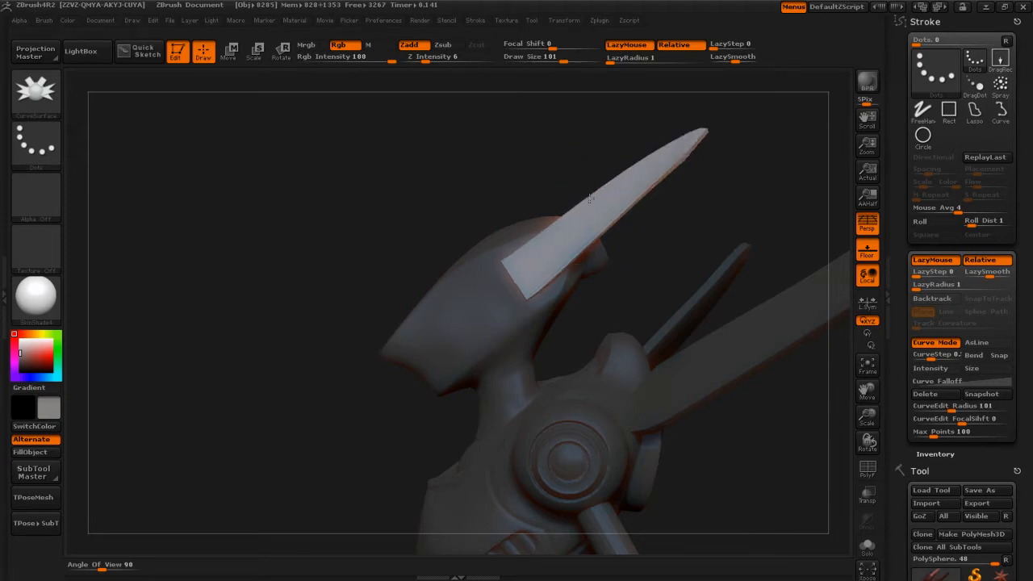
mouse_move(656, 224)
left_mouse_down()
mouse_move(673, 237)
mouse_move(618, 229)
mouse_move(678, 238)
left_mouse_up()
key("s")
left_click_drag(598, 200, 584, 197)
key("s")
key("s")
left_click(595, 197)
mouse_move(646, 205)
left_mouse_down()
mouse_move(670, 210)
mouse_move(674, 238)
mouse_move(644, 221)
left_mouse_up()
Step: Try extending the head fins' active surface with further mirrored curves drawn outward from the chest and waist, and undo the extensions
left_click_drag(743, 381, 675, 397)
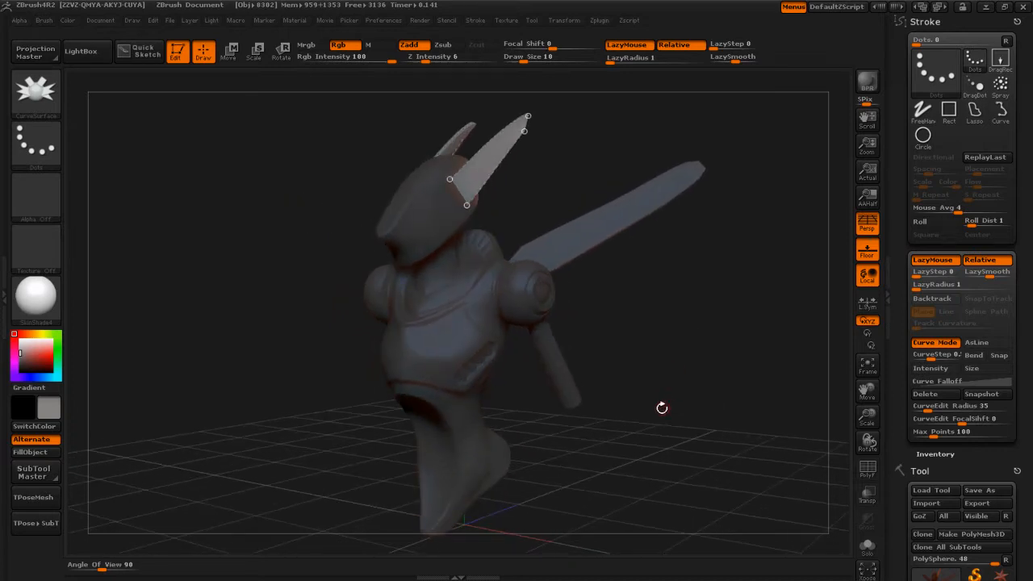
left_click_drag(658, 449, 671, 398)
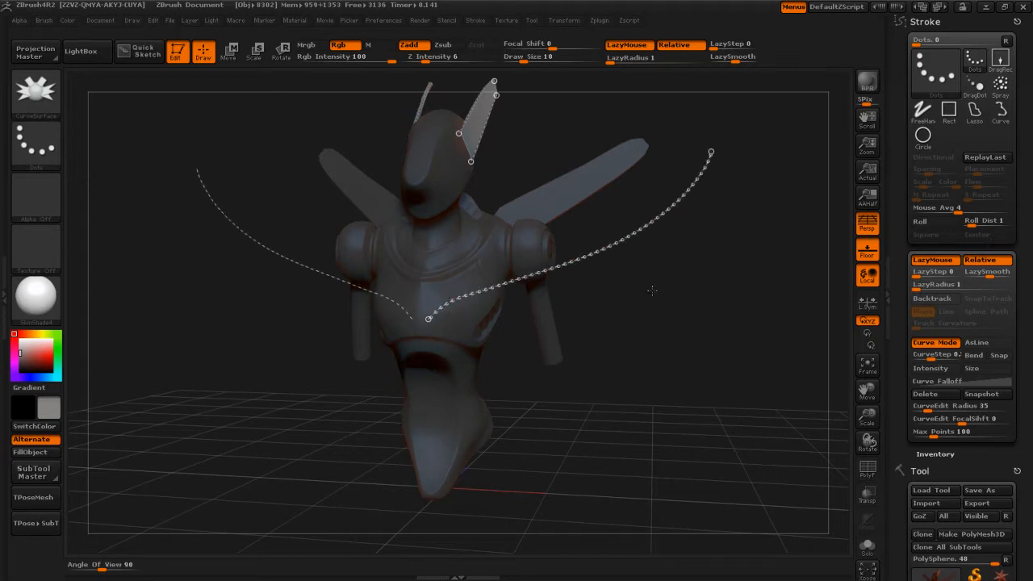
left_click_drag(440, 329, 473, 327)
key("ctrl+z")
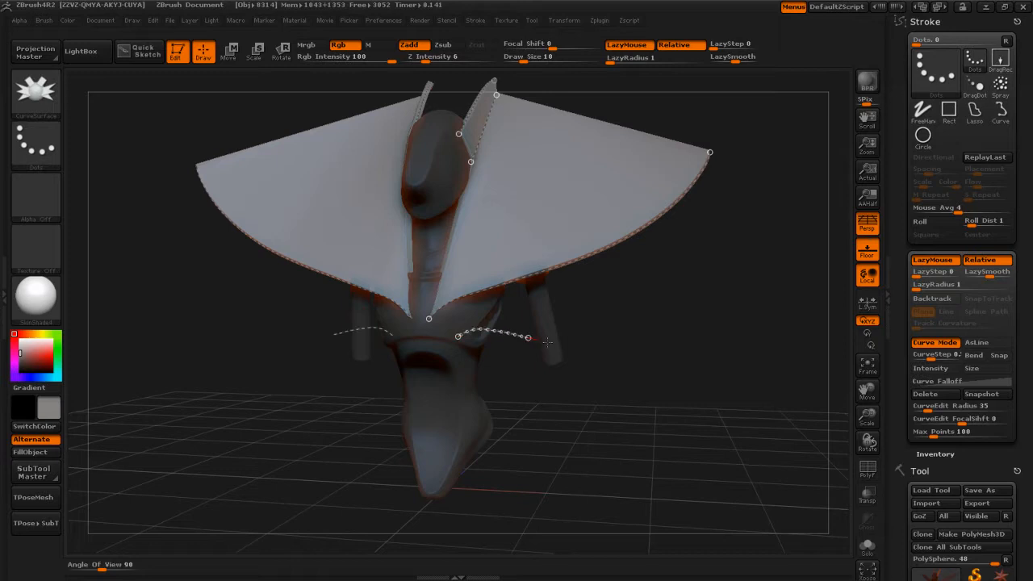
left_click(740, 266)
left_click_drag(727, 407, 467, 364)
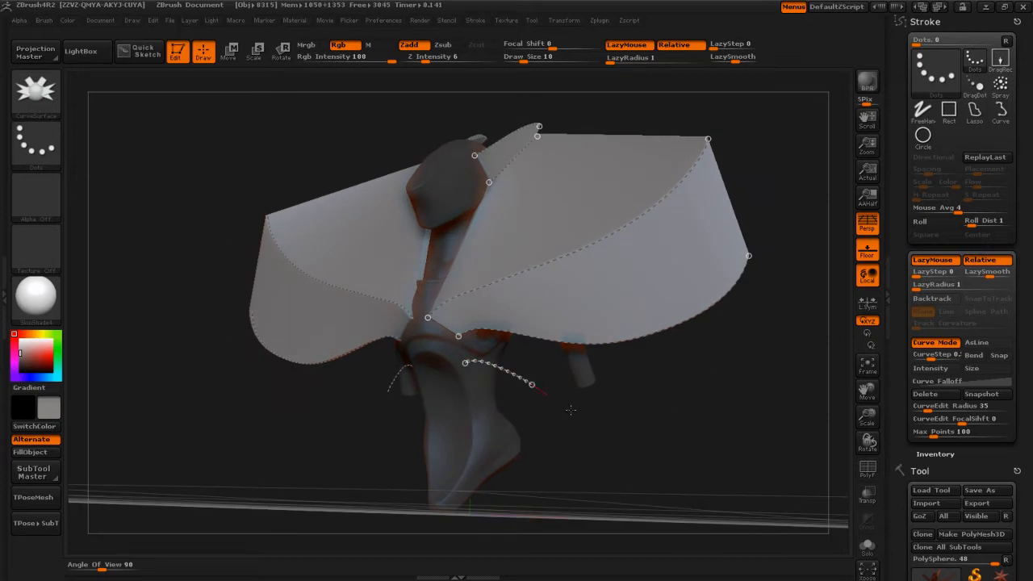
left_click_drag(733, 524, 725, 499)
key("ctrl+z")
key("ctrl+z")
key("ctrl+z")
key("ctrl+z")
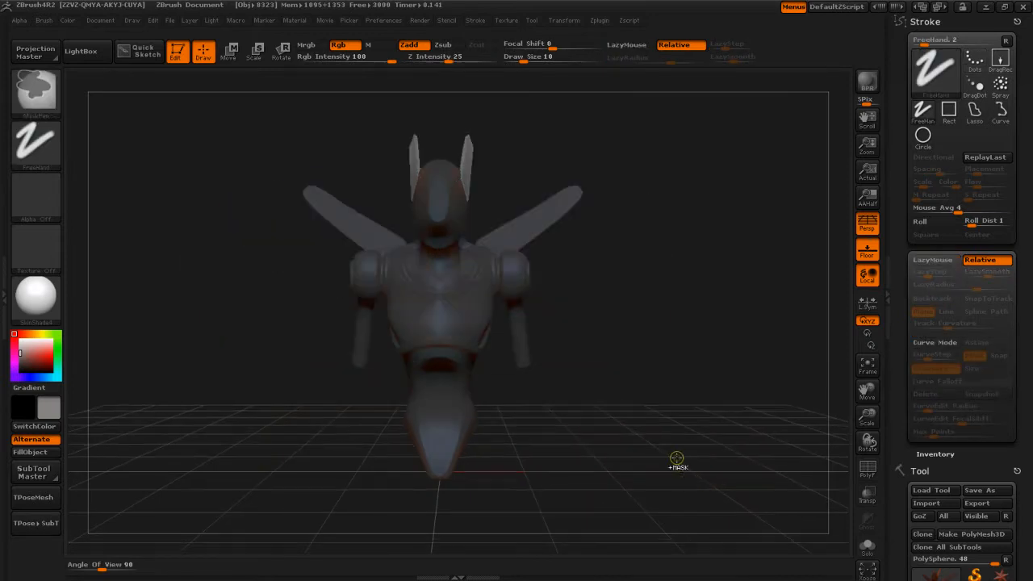
Step: Clear the mask and release the head fins' active curves
left_click_drag(685, 393, 703, 439)
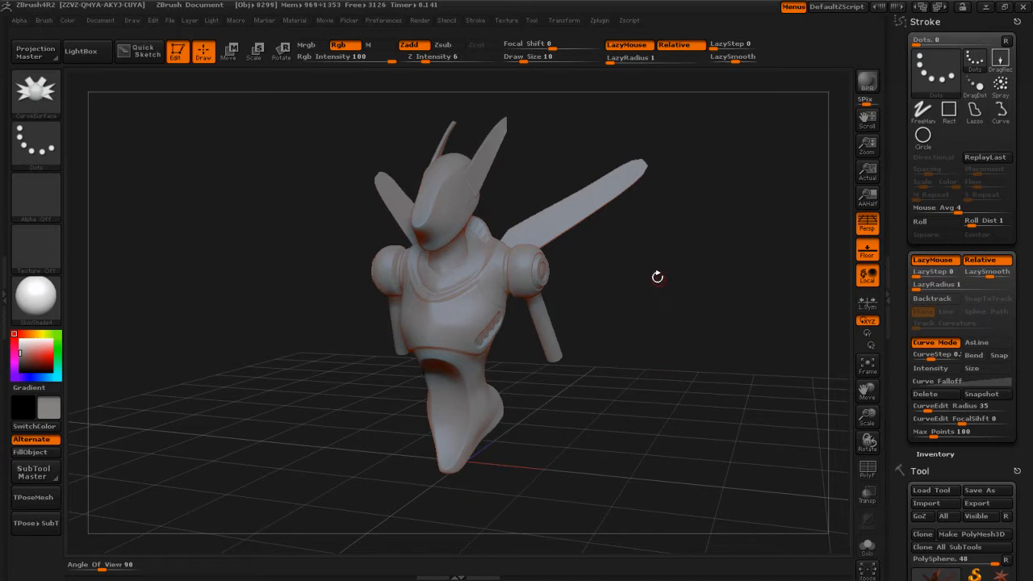
left_click_drag(664, 322, 686, 295)
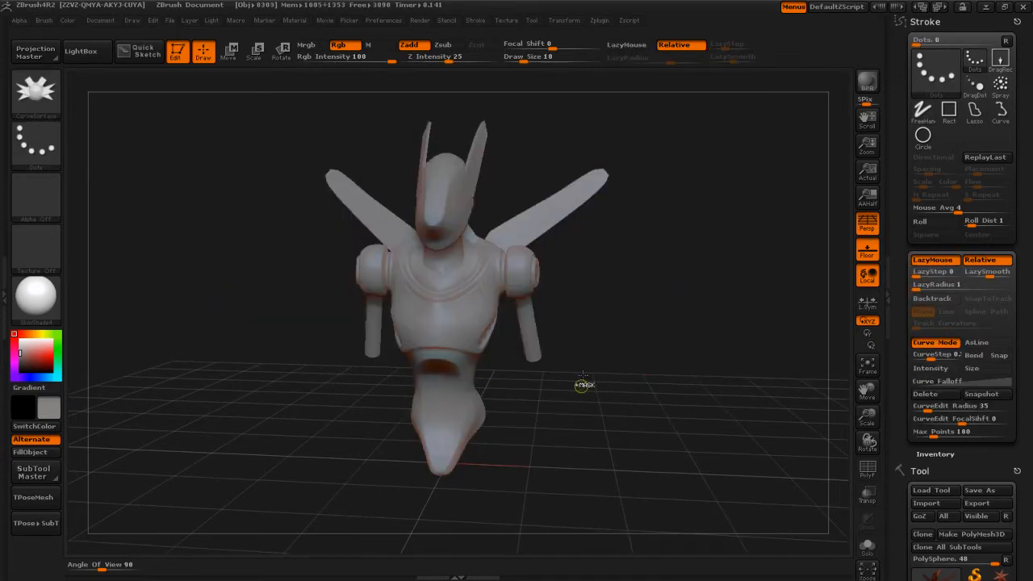
left_click_drag(654, 313, 683, 417, "ctrl")
left_click_drag(637, 390, 705, 430)
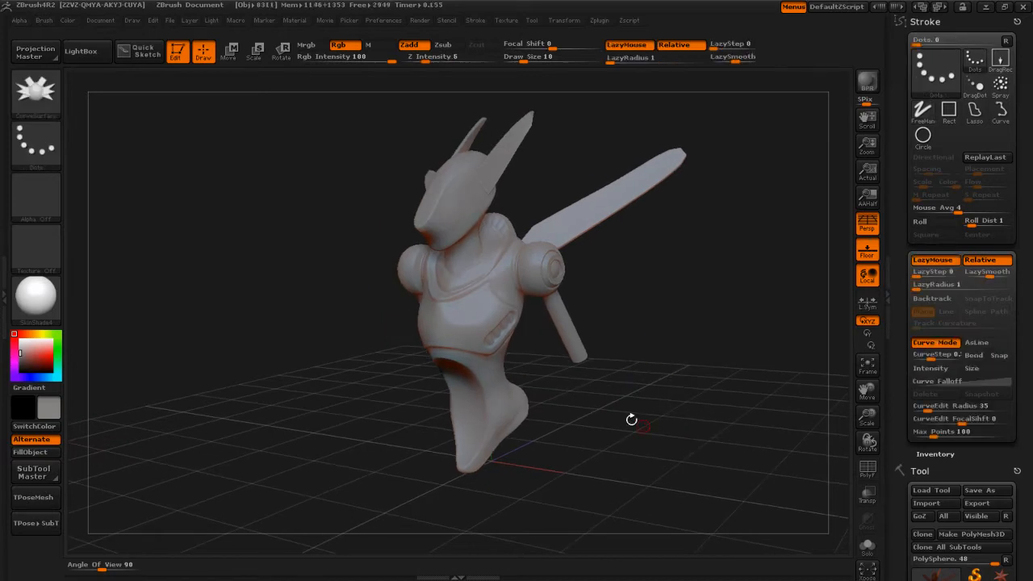
Step: Try a mirrored curve sweeping outward from the lower chest and hooking upward, and undo it
left_click_drag(660, 325, 710, 291)
mouse_move(563, 436)
left_mouse_down()
mouse_move(613, 424)
mouse_move(614, 393)
mouse_move(546, 392)
left_mouse_up()
key("ctrl+z")
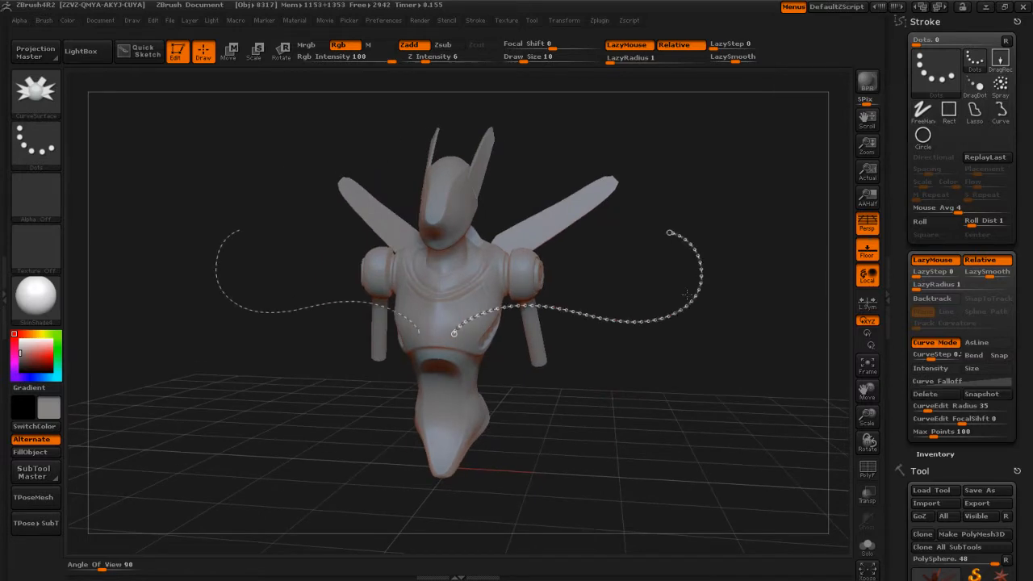
key("ctrl+z")
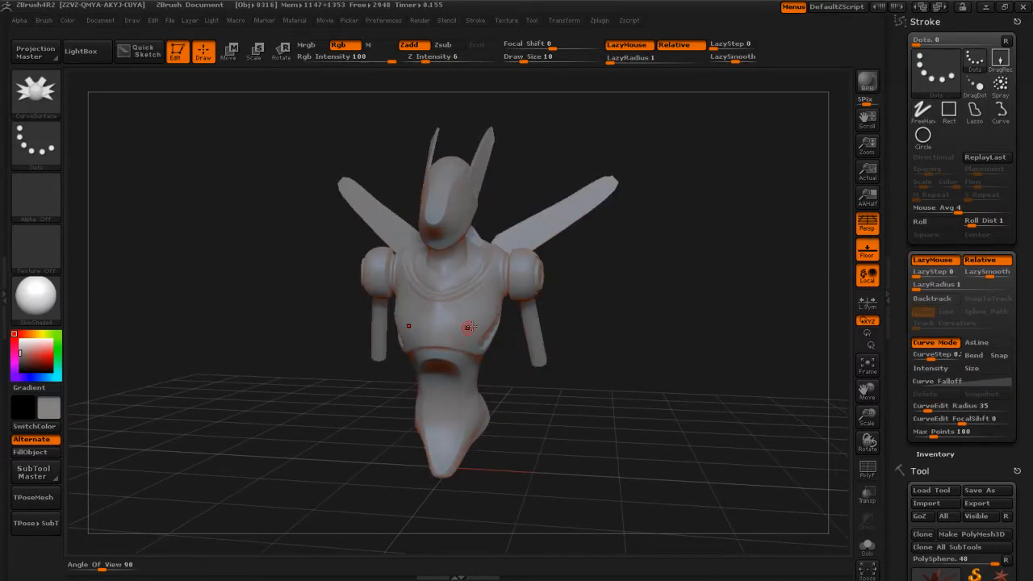
Step: Try a multi-curve wing surface by drawing successive curves outward from the lower chest and waist, and undo the curves
left_click_drag(706, 227, 705, 224)
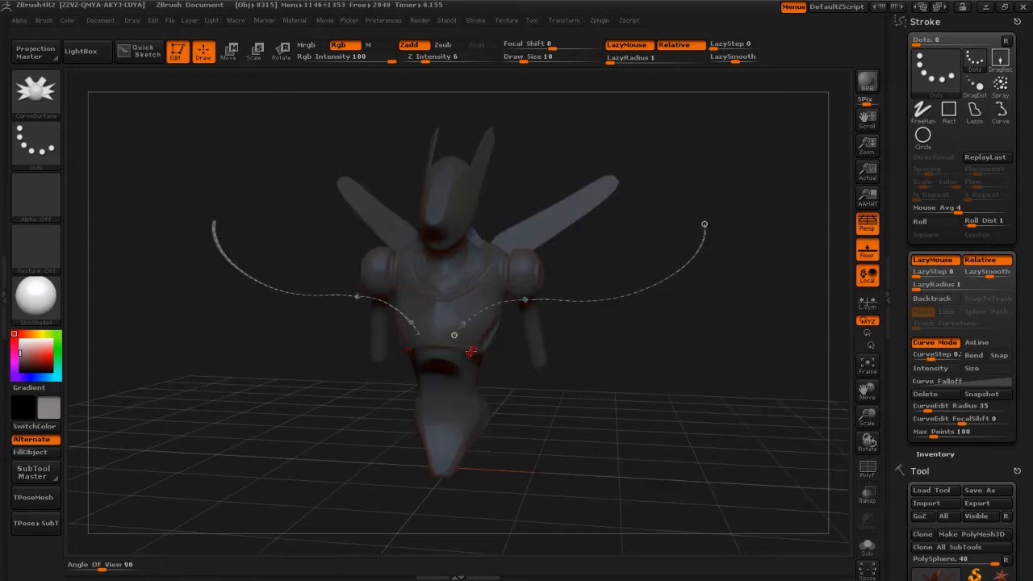
left_click_drag(619, 423, 503, 388)
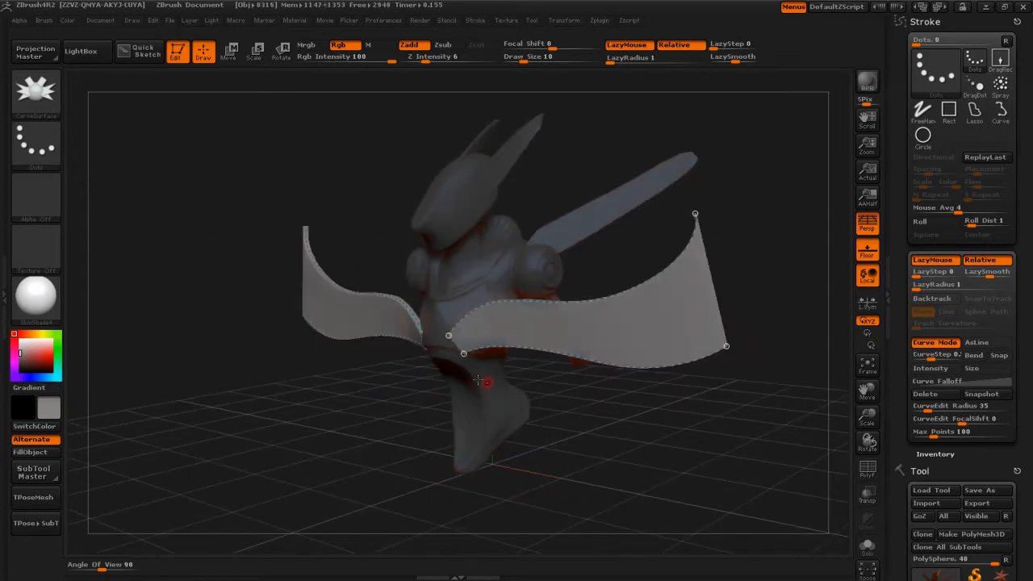
left_click_drag(713, 417, 714, 416)
left_click_drag(728, 469, 623, 471)
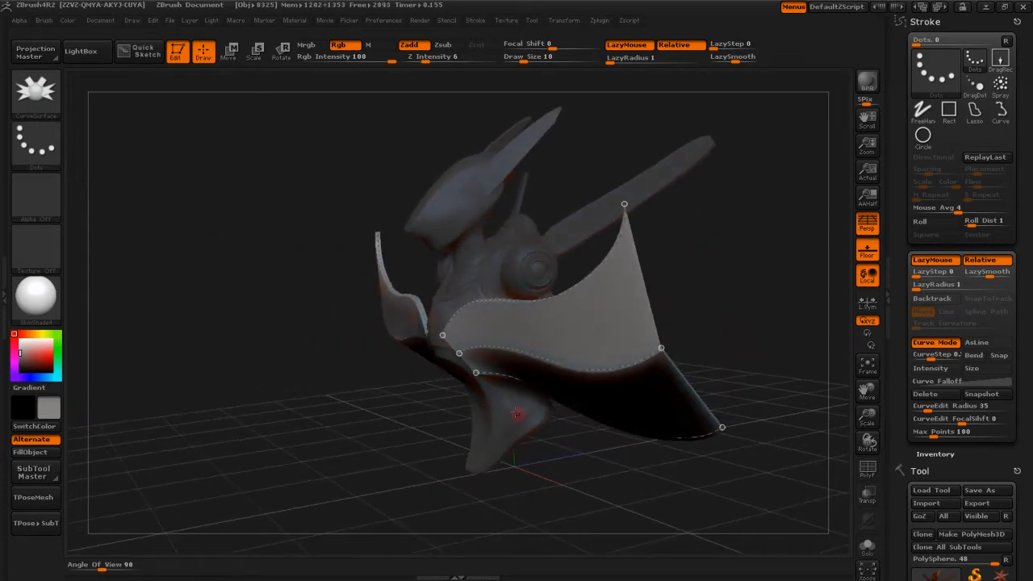
mouse_move(574, 519)
left_mouse_down()
mouse_move(541, 507)
mouse_move(641, 505)
mouse_move(685, 477)
mouse_move(725, 485)
mouse_move(687, 482)
mouse_move(704, 467)
mouse_move(722, 470)
left_mouse_up()
key("ctrl+z")
key("ctrl+z")
key("ctrl+z")
key("ctrl+z")
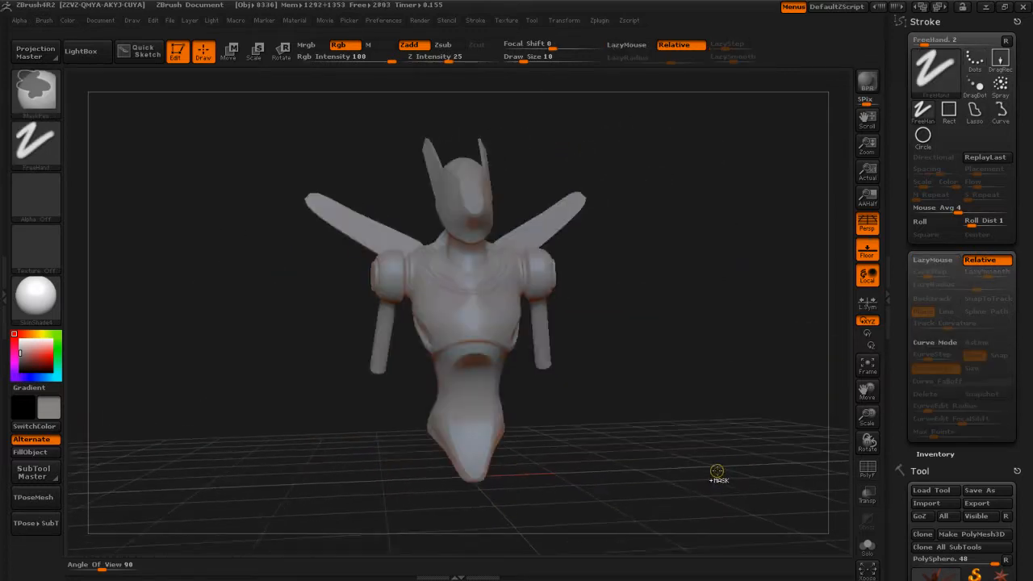
Step: Choose the CurveTriFill brush
left_click_drag(531, 394, 524, 398)
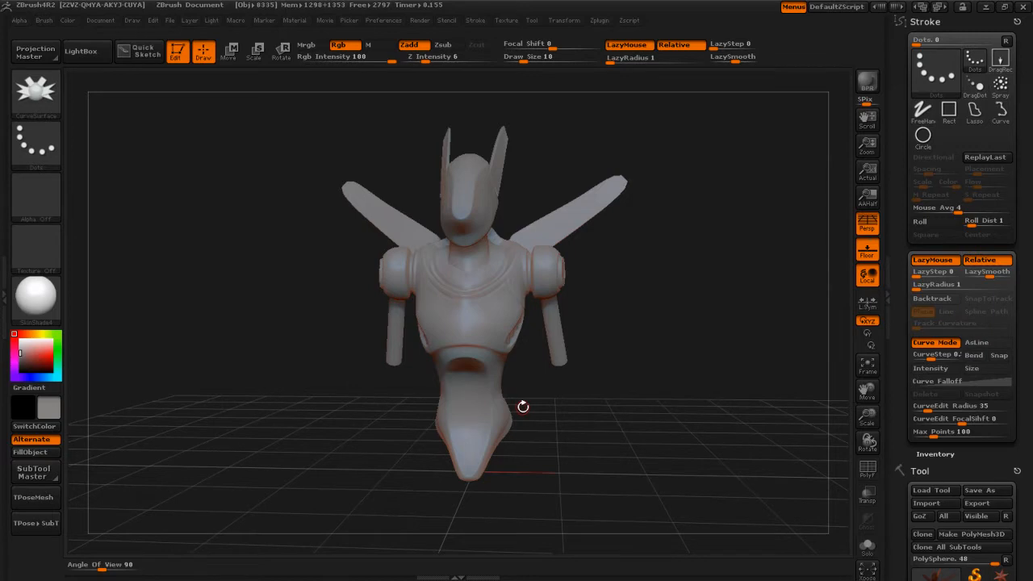
key("b")
key("c")
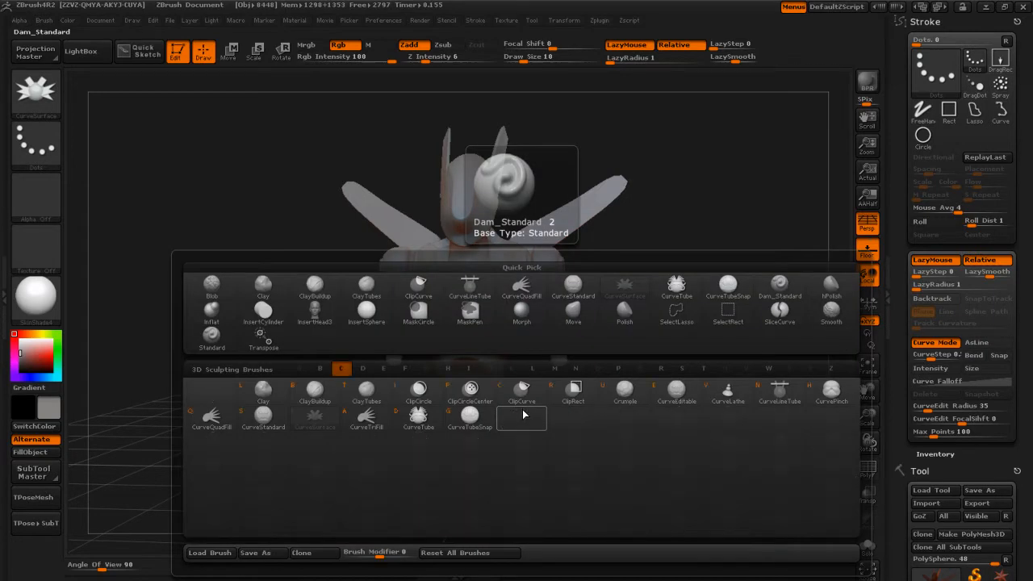
left_click(373, 425)
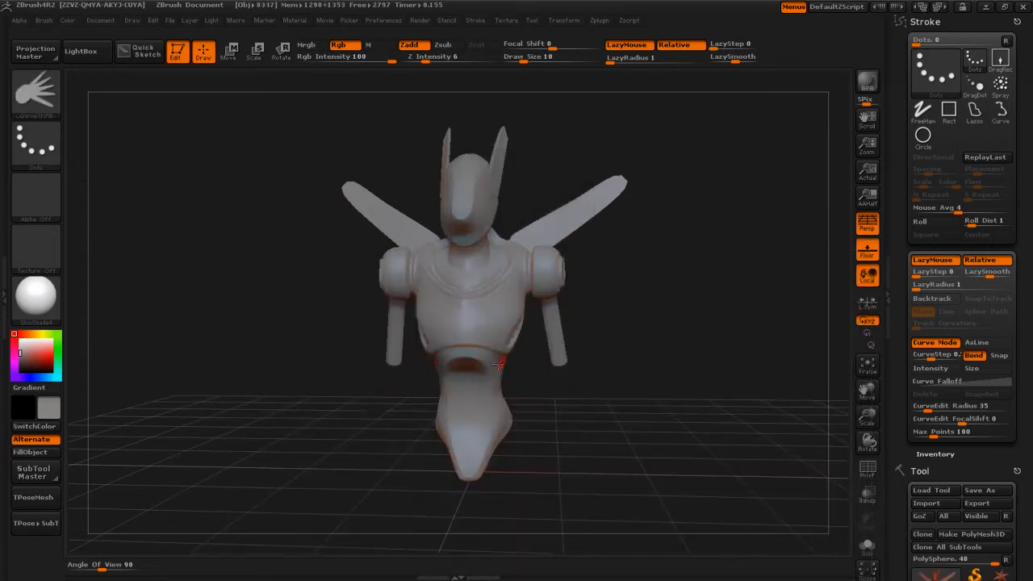
Step: Try two pairs of mirrored fill shapes stretching up and outward from the waist and lower body, and undo both
left_click_drag(487, 369, 692, 232)
left_click_drag(502, 407, 642, 301)
left_click_drag(626, 415, 617, 469)
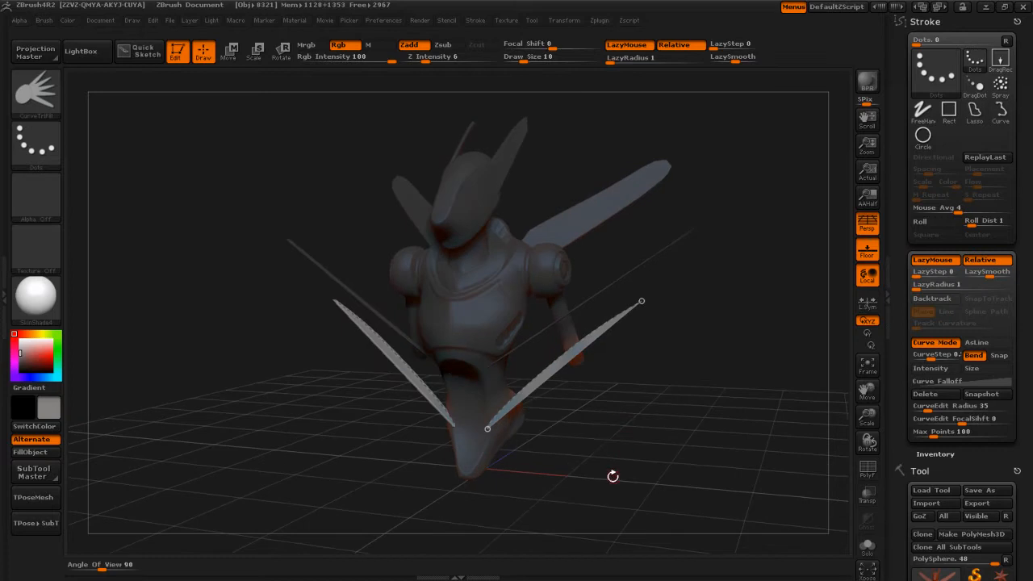
key("ctrl+z")
key("ctrl+z")
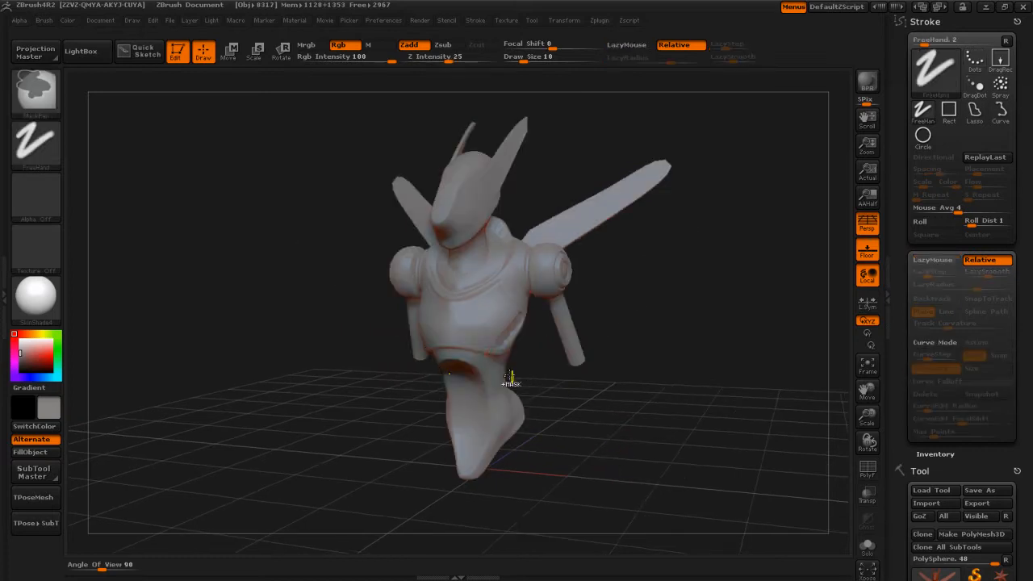
Step: Try two large three-sided fill outlines running from the waist to beside the shoulder and down again, undoing each one
left_click_drag(667, 256, 710, 245)
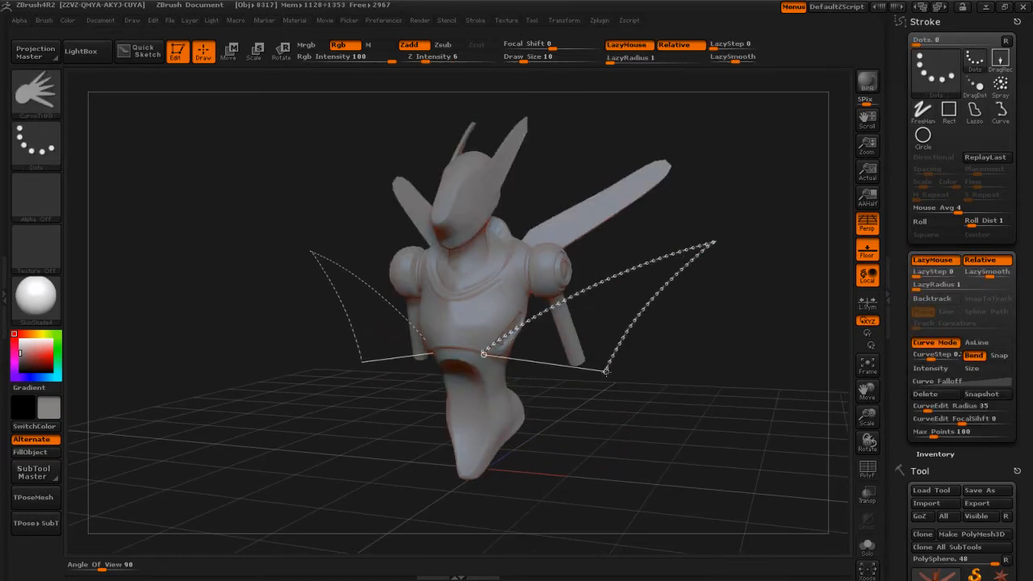
key("ctrl+z")
mouse_move(484, 367)
left_mouse_down()
mouse_move(683, 209)
mouse_move(685, 380)
left_mouse_up()
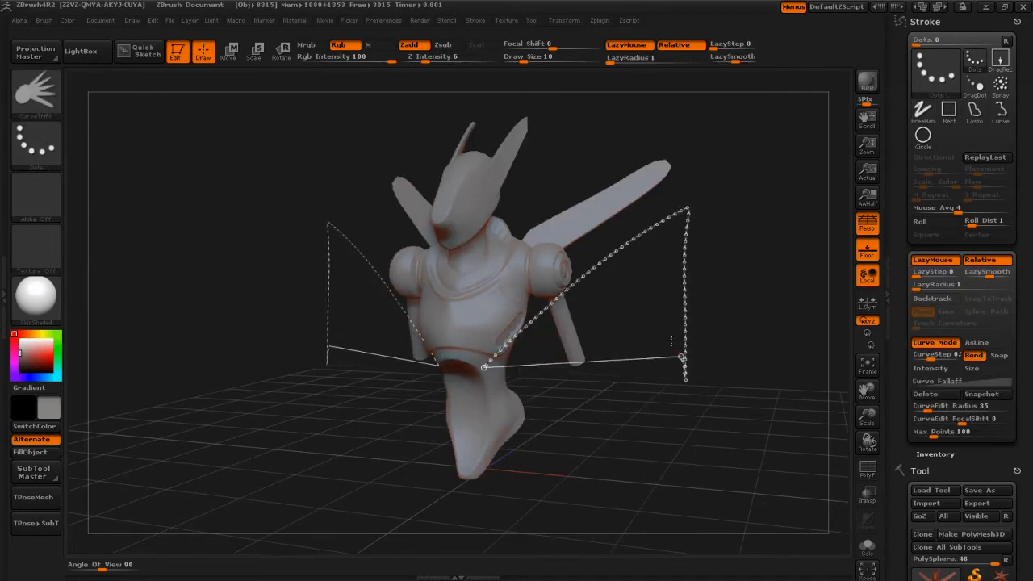
left_click_drag(611, 422, 657, 400)
key("ctrl+z")
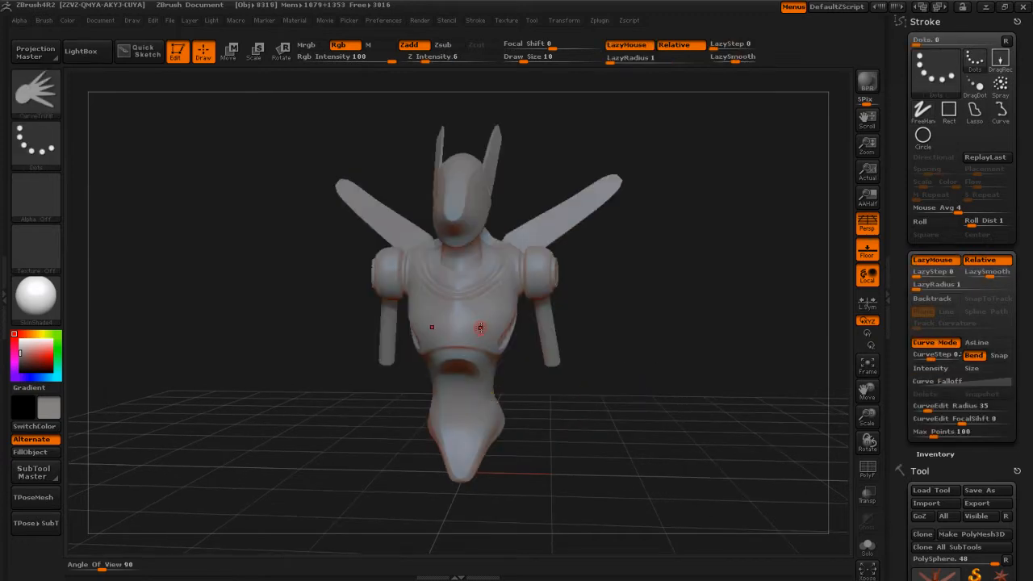
Step: Try two mirrored fill shapes stretching outward from the lower chest, undoing each one
mouse_move(583, 296)
left_mouse_down()
mouse_move(677, 235)
mouse_move(692, 326)
left_mouse_up()
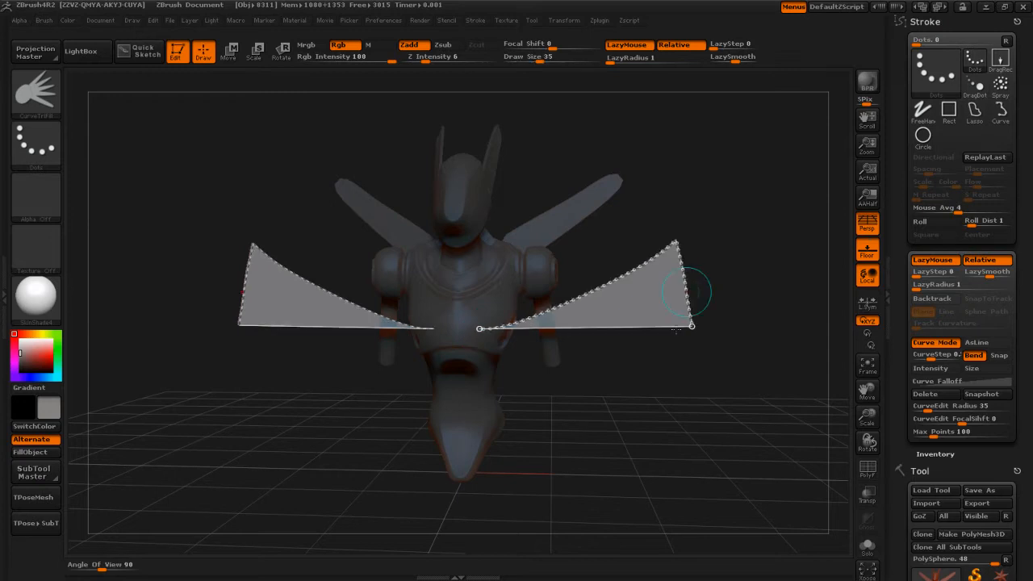
left_click_drag(588, 414, 604, 454)
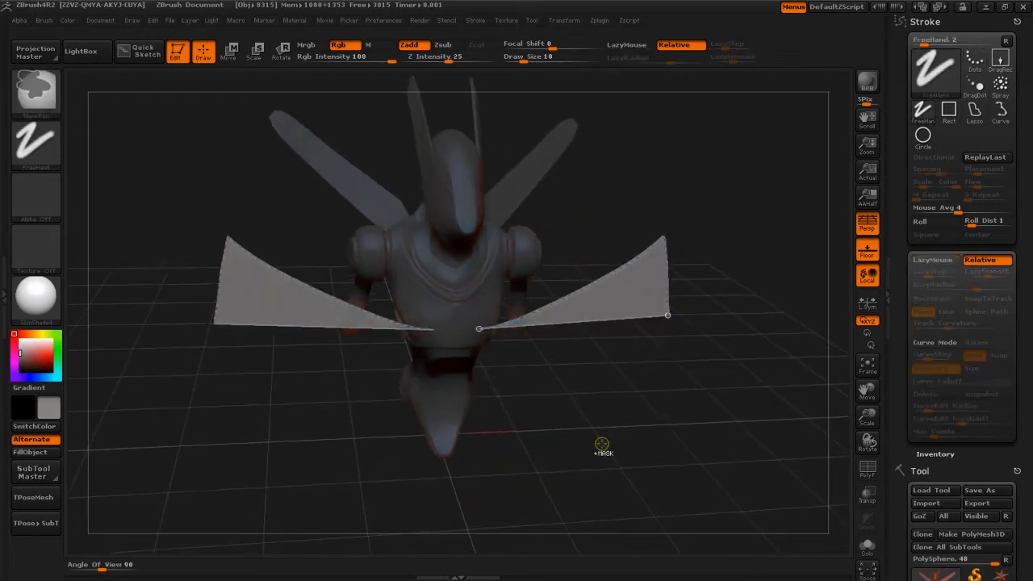
key("ctrl+z")
mouse_move(470, 318)
left_mouse_down()
mouse_move(628, 205)
mouse_move(664, 355)
left_mouse_up()
mouse_move(586, 457)
left_mouse_down()
mouse_move(673, 427)
mouse_move(618, 428)
left_mouse_up()
key("ctrl+z")
Step: Try a large mirrored wing fill from the lower chest out to the sides and back to the waist, thickened with a draw size of 24
mouse_move(686, 187)
left_mouse_down()
mouse_move(687, 331)
mouse_move(524, 418)
left_mouse_up()
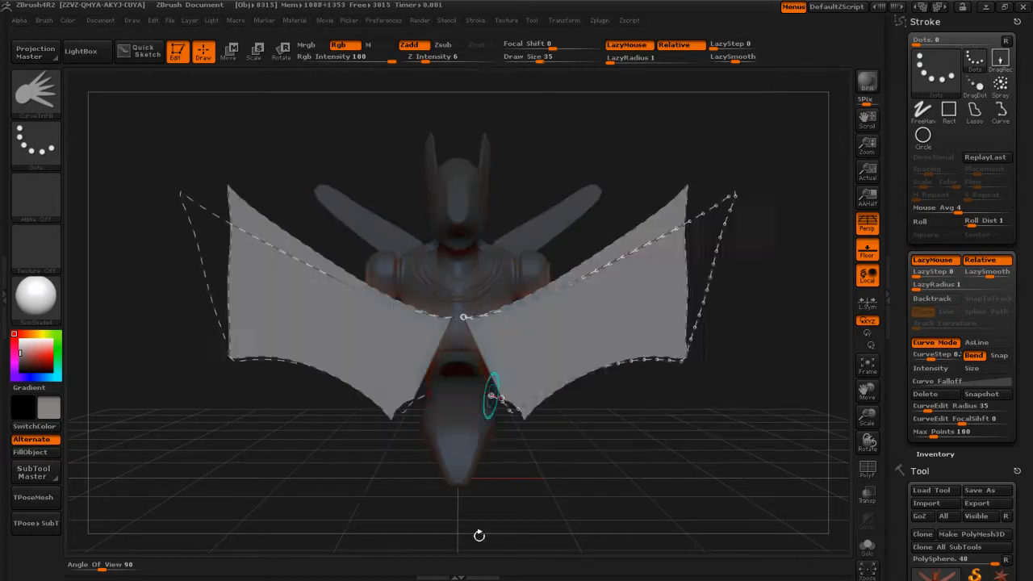
left_click_drag(596, 457, 681, 387)
mouse_move(625, 468)
left_mouse_down()
mouse_move(632, 429)
mouse_move(632, 477)
mouse_move(638, 454)
mouse_move(610, 456)
left_mouse_up()
left_click_drag(667, 331, 653, 330)
key("s")
left_click_drag(654, 332, 666, 332)
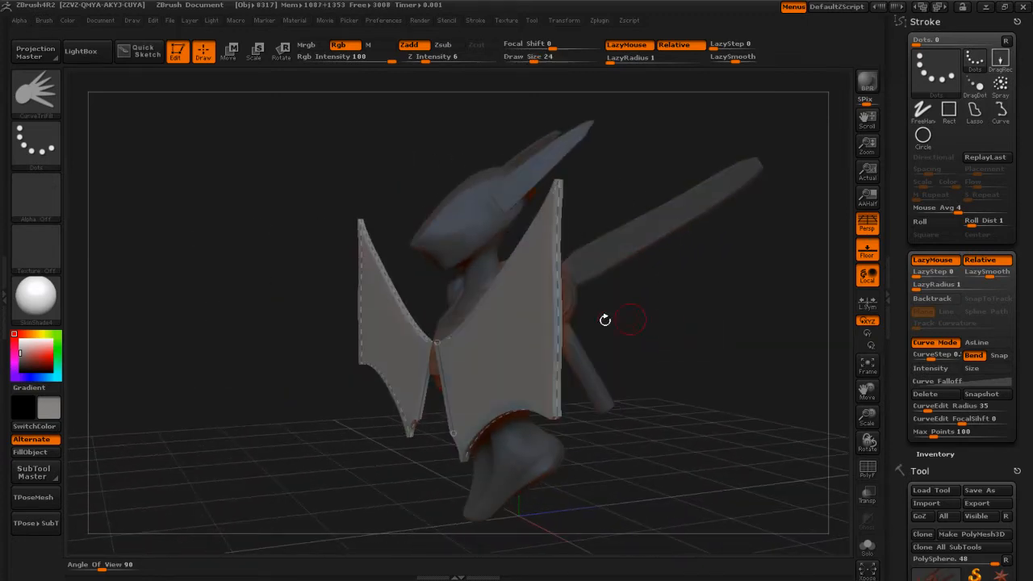
left_click(557, 350)
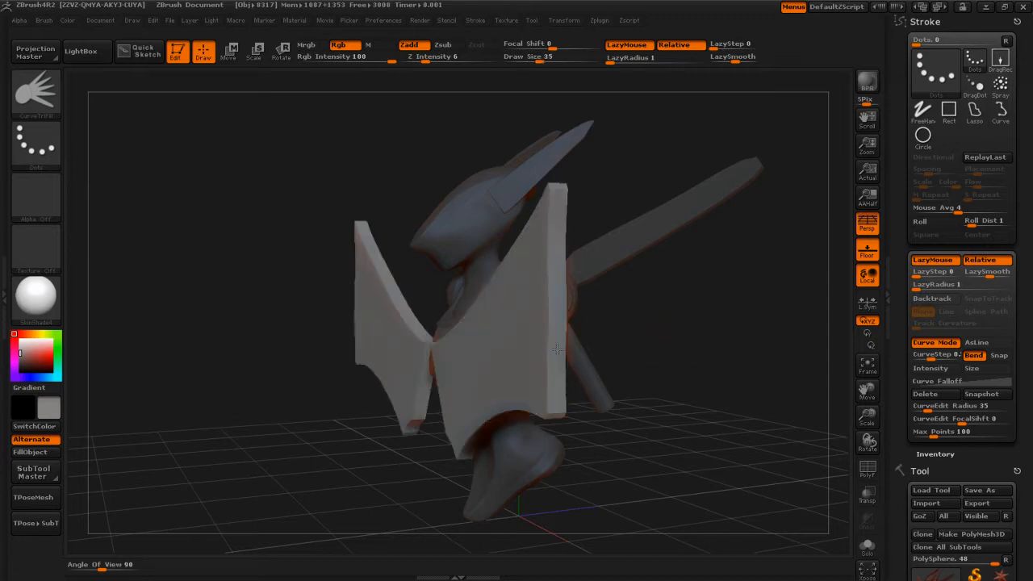
Step: Thin the wing fill with a draw size of 7, view it from the front, and undo the shape
key("s")
left_click_drag(618, 334, 627, 335)
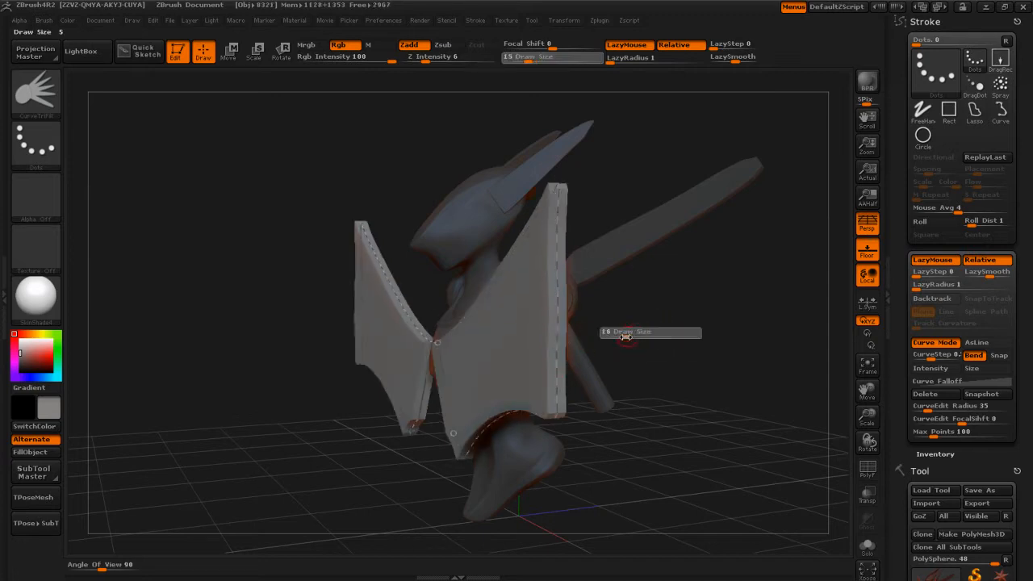
left_click(558, 331)
left_click_drag(666, 348, 631, 486)
right_click_drag(632, 486, 694, 497, "ctrl")
left_click_drag(694, 496, 641, 495)
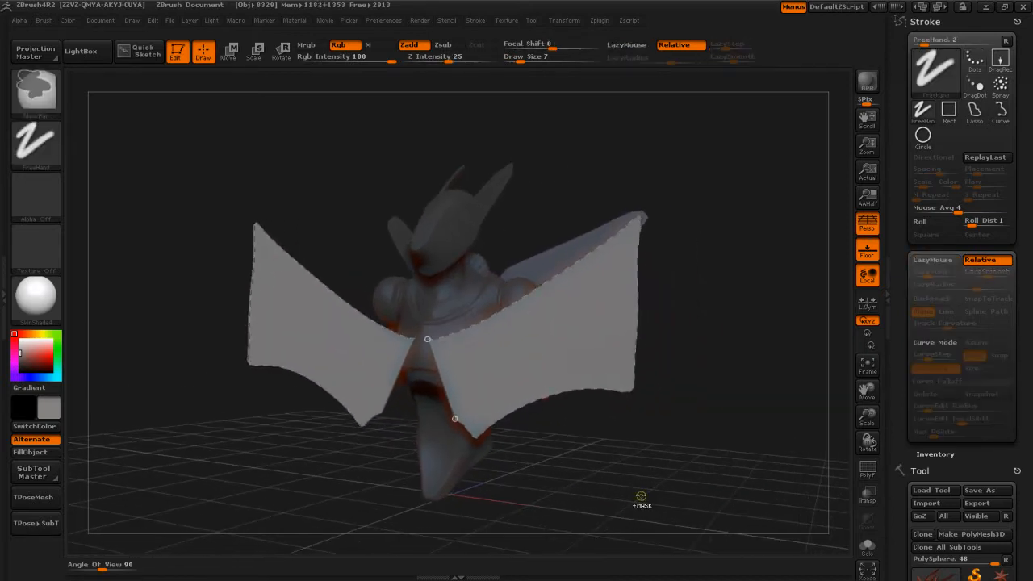
key("ctrl+z")
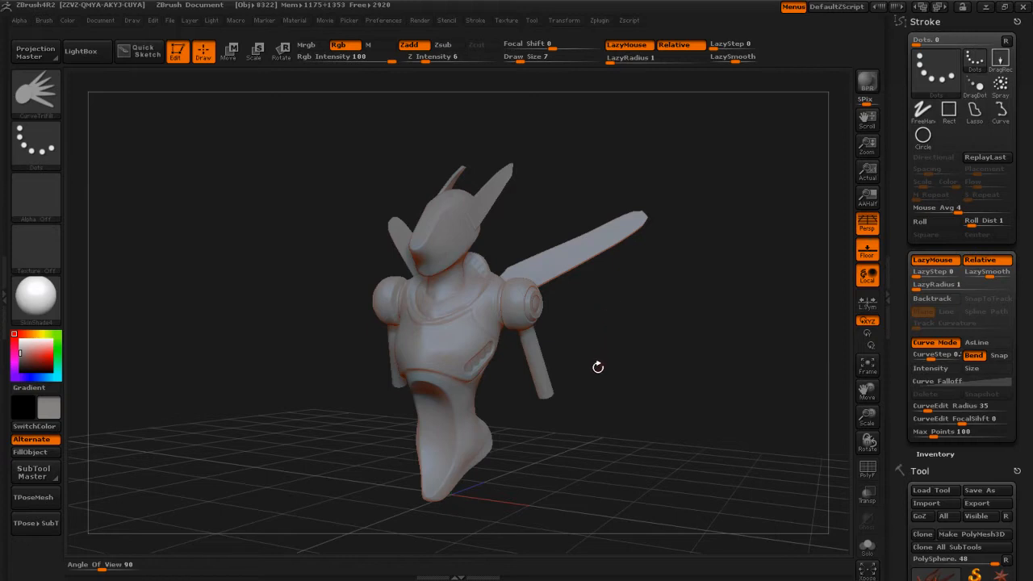
Step: Choose the CurveTube brush
key("b")
key("c")
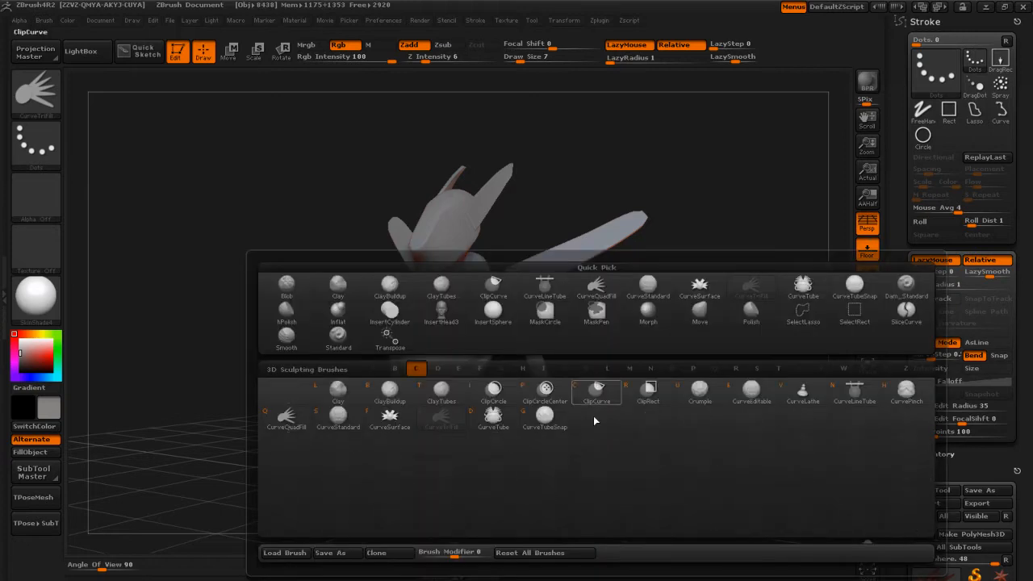
left_click(495, 424)
Step: Try a mirrored wavy tube running outward from the lower chest and curling back, and adjust its curve from the front
left_click_drag(443, 378, 547, 354)
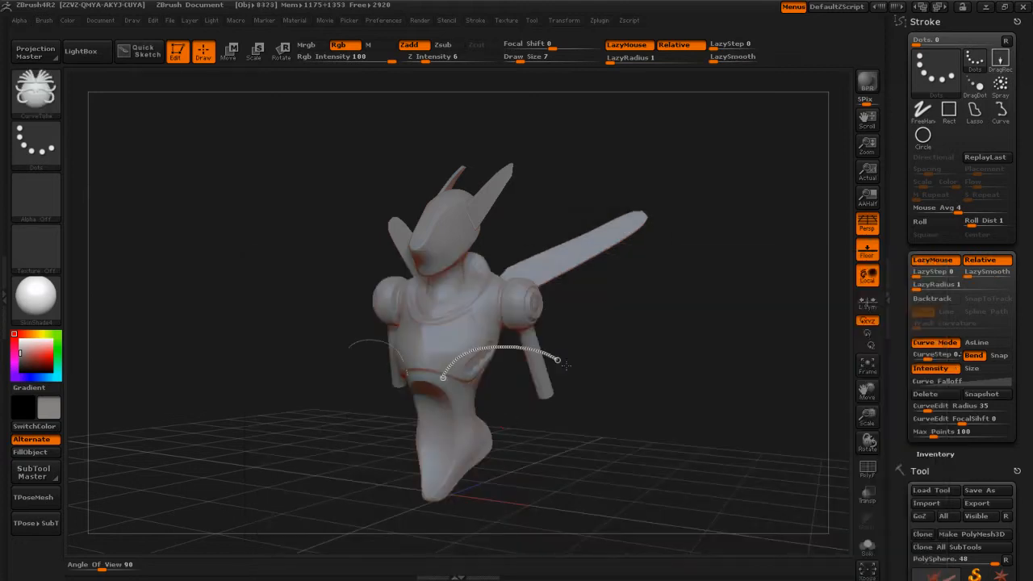
left_click_drag(646, 305, 628, 304)
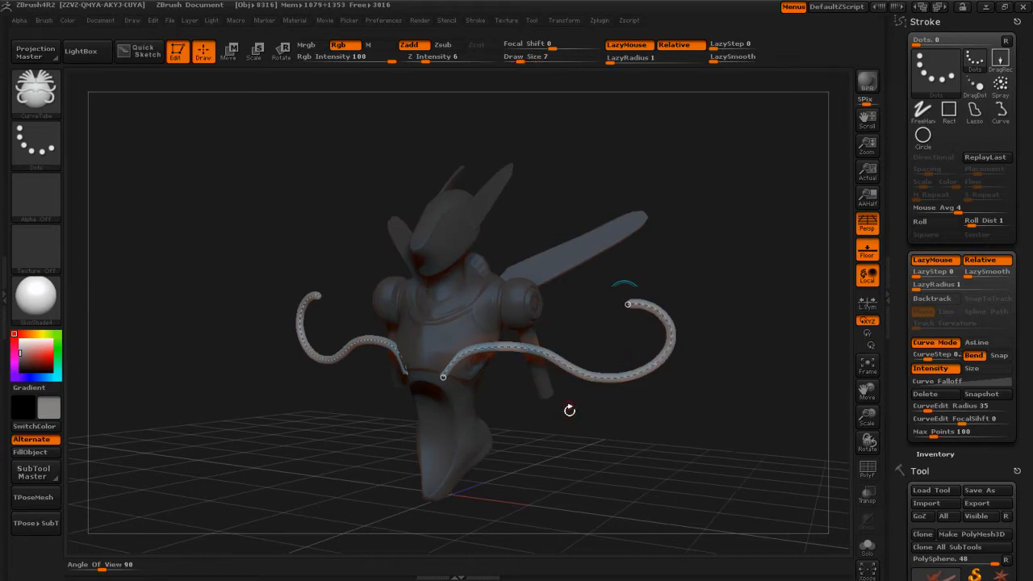
mouse_move(586, 444)
left_mouse_down()
mouse_move(624, 476)
mouse_move(614, 475)
left_mouse_up()
key("s")
left_click_drag(570, 343, 597, 359)
left_click_drag(526, 340, 576, 341)
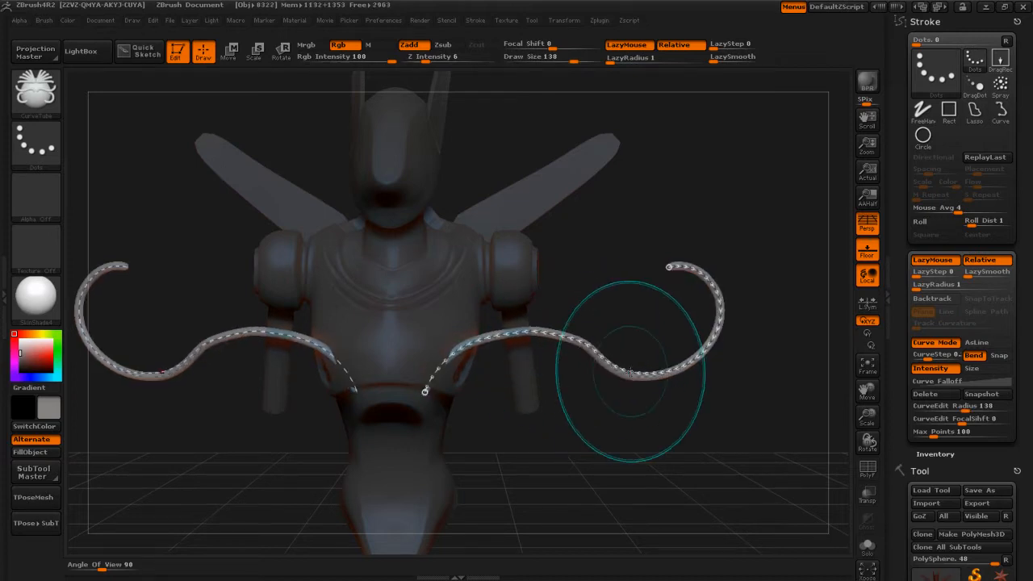
left_click_drag(637, 376, 640, 381)
left_click_drag(599, 351, 596, 357)
left_click_drag(696, 358, 689, 376)
left_click_drag(681, 383, 685, 390)
left_click_drag(667, 393, 666, 397)
left_click_drag(714, 352, 717, 353)
Step: Undo the curve adjustments and the wavy tube pair
left_click_drag(625, 471, 657, 457)
key("ctrl+z")
key("ctrl+z")
key("ctrl+z")
key("ctrl+z")
key("ctrl+z")
key("ctrl+z")
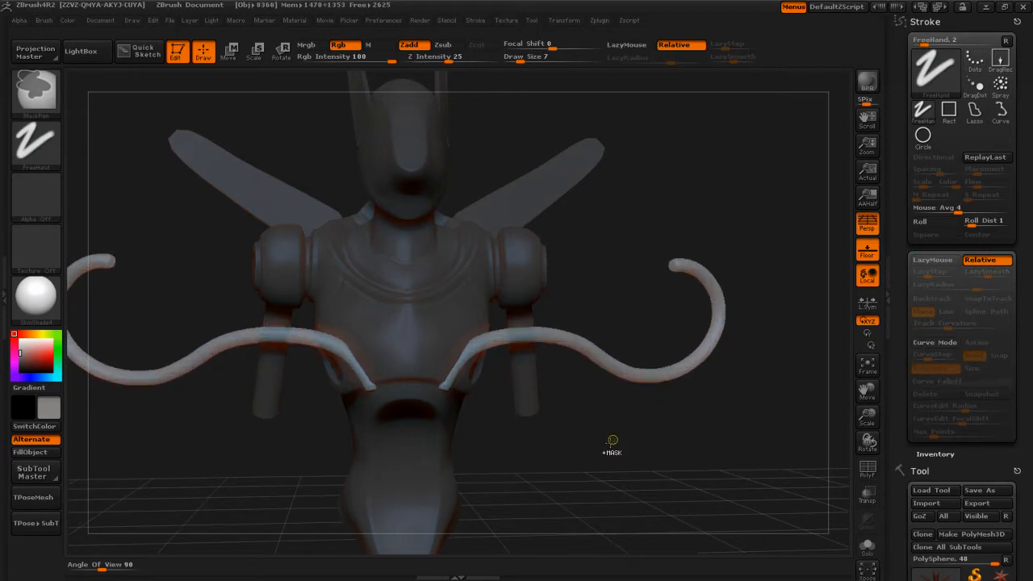
key("ctrl+z")
Step: Try a mirrored tube with a draw size of 4 between the upper back and the back of the head, and undo it
mouse_move(592, 392)
left_mouse_down()
mouse_move(644, 355)
mouse_move(518, 303)
left_mouse_up()
type("s1")
key("Return")
type("s4")
key("Return")
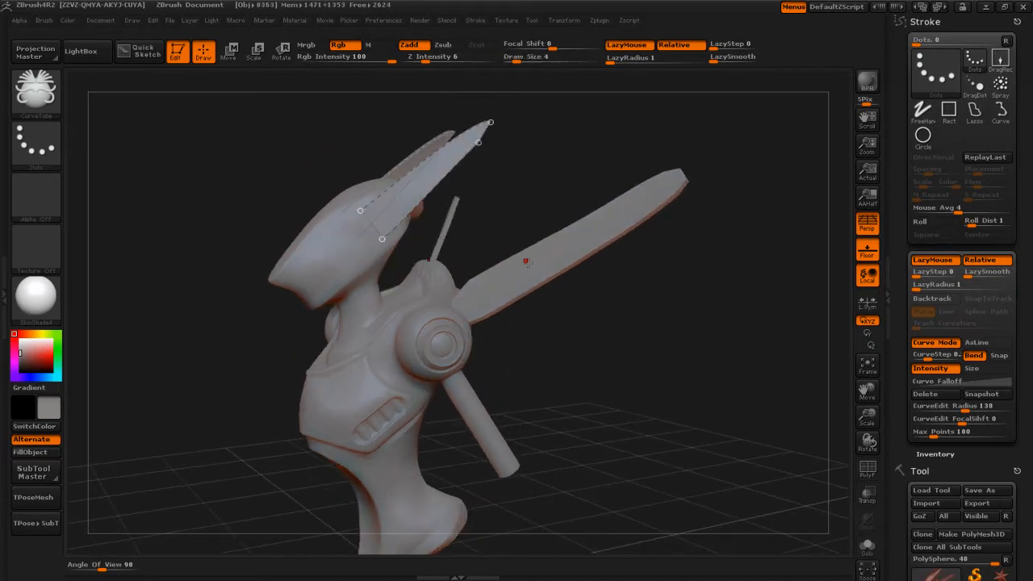
left_click_drag(541, 325, 493, 261)
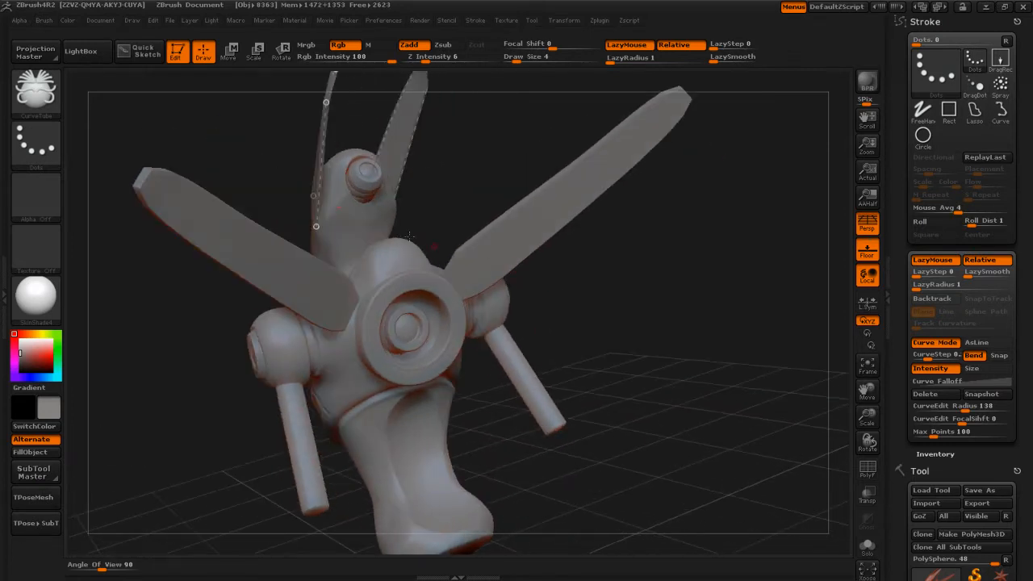
mouse_move(565, 313)
left_mouse_down()
mouse_move(595, 334)
mouse_move(581, 334)
mouse_move(573, 316)
left_mouse_up()
left_click_drag(419, 238, 418, 187)
mouse_move(355, 153)
left_mouse_down()
mouse_move(392, 203)
mouse_move(392, 232)
mouse_move(427, 179)
left_mouse_up()
key("ctrl+z")
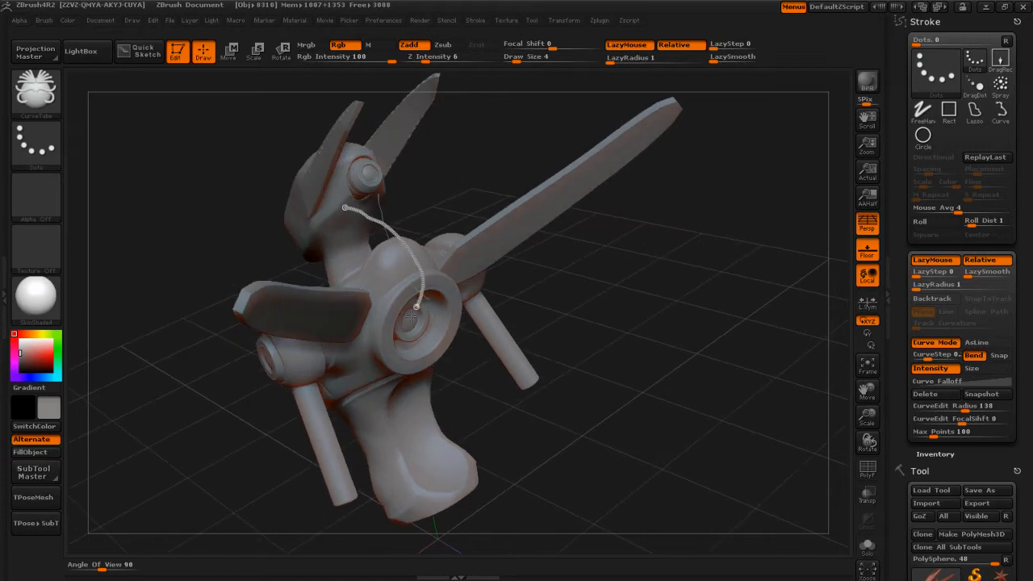
Step: Try a crossing pair of tubes from the back of the head to the round back disc, thinned with a draw size of 2
mouse_move(581, 345)
left_mouse_down()
mouse_move(588, 351)
mouse_move(576, 325)
left_mouse_up()
key("s")
left_click(425, 250)
key("s")
left_click_drag(417, 256, 409, 256)
left_click(420, 248)
left_click_drag(570, 291, 449, 268)
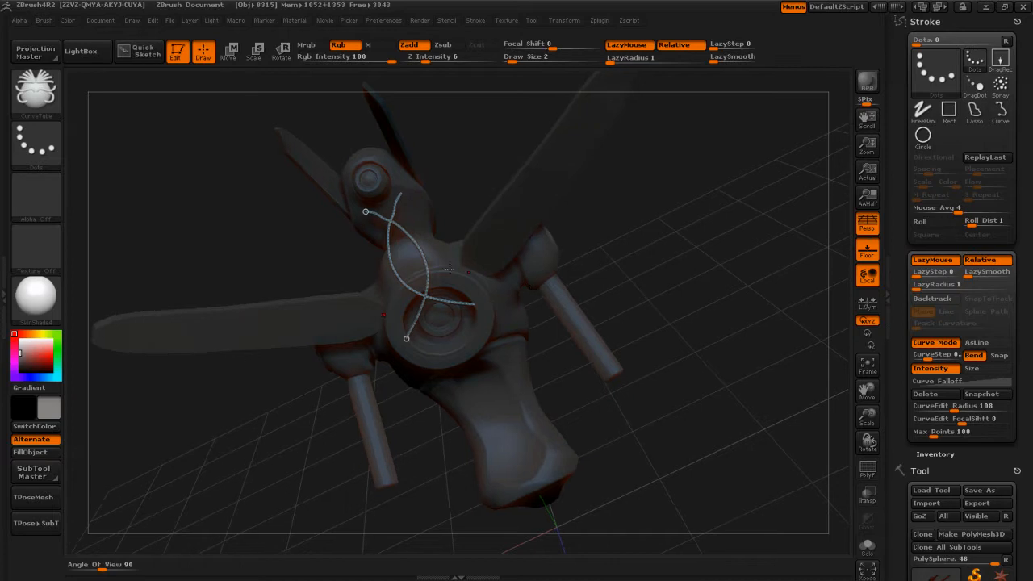
Step: Thicken the crossing tubes and pull them apart so one runs down each side of the back disc
key("s")
left_click(629, 286)
key("s")
left_click_drag(495, 311, 483, 305)
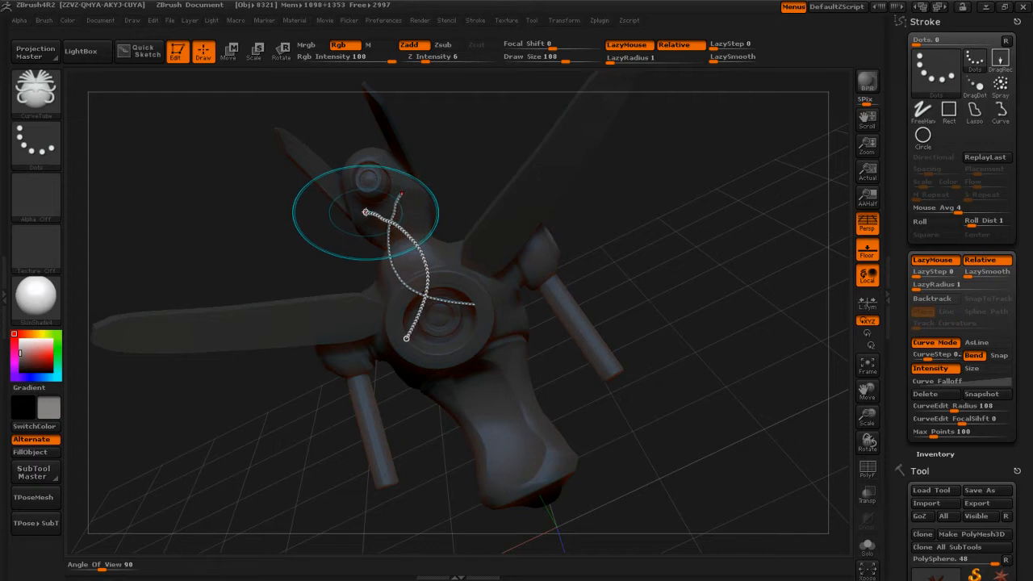
left_click(365, 212)
left_click_drag(414, 249, 394, 276)
left_click_drag(410, 312, 393, 322)
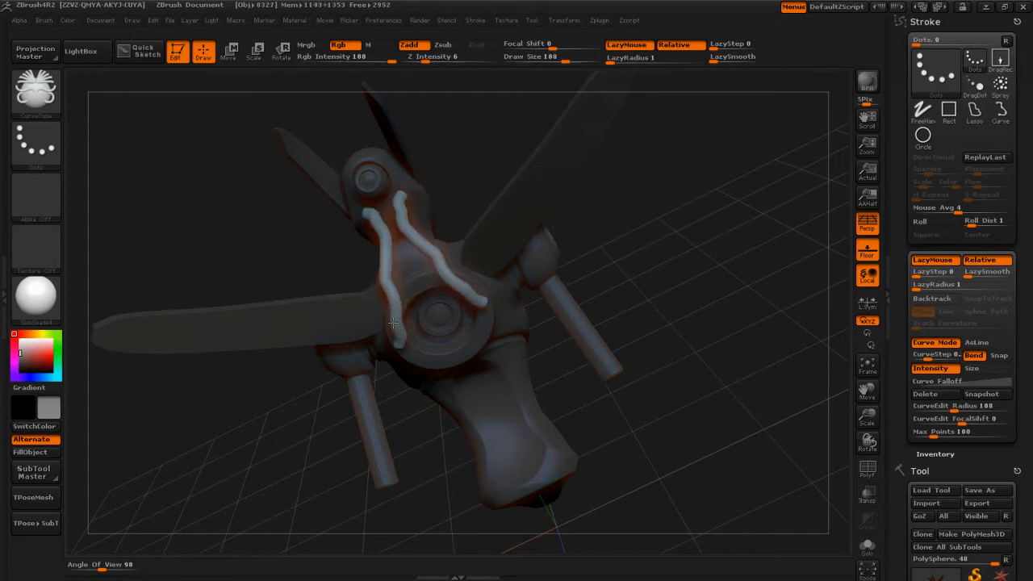
Step: Bow the two tubes outward around the back disc and adjust their upper ends, using a curve edit radius of 70
left_click_drag(613, 235, 644, 216)
left_click_drag(386, 352, 369, 359)
mouse_move(390, 315)
left_mouse_down()
mouse_move(383, 283)
mouse_move(376, 287)
left_mouse_up()
key("s")
left_click(383, 286)
left_click_drag(360, 236, 339, 226)
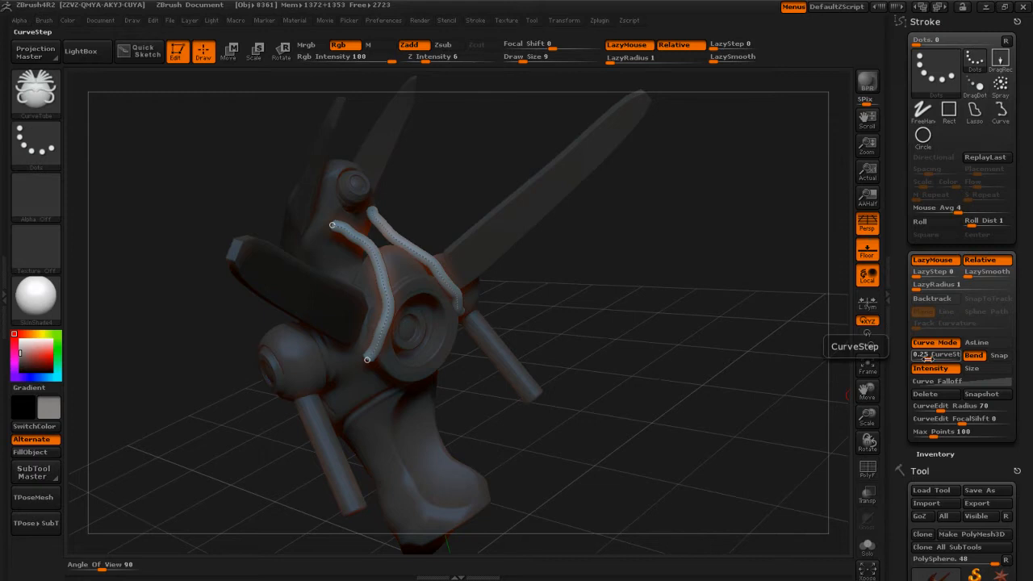
Step: Set CurveStep to 0.82 and undo the pair of tubes on the back
left_click(927, 357)
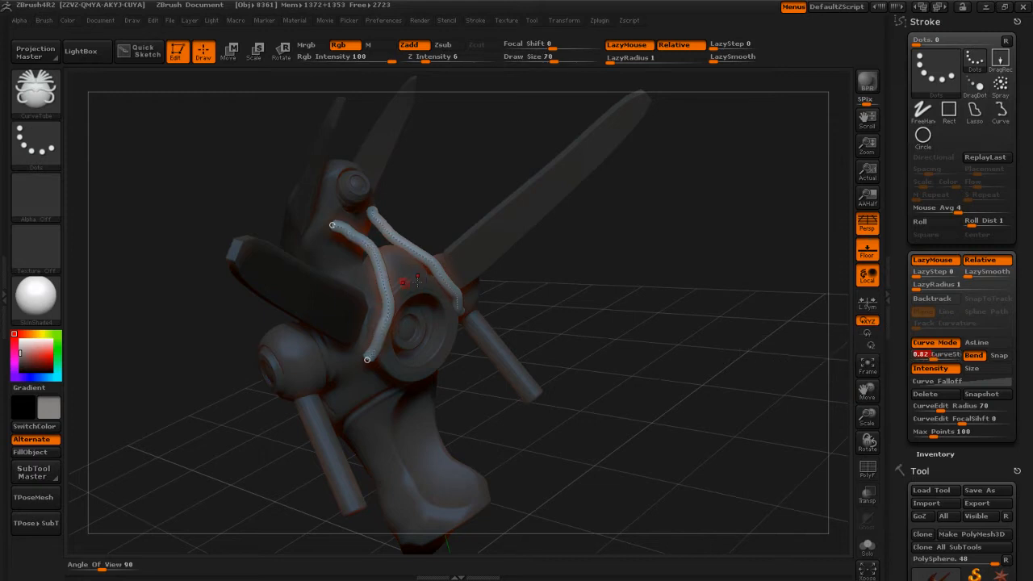
key("ctrl")
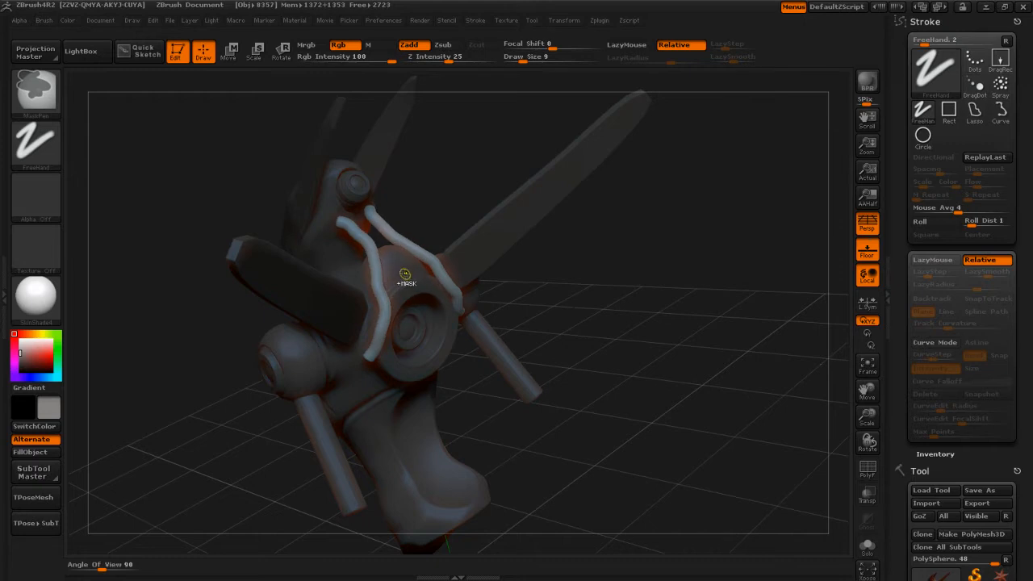
left_click_drag(408, 275, 377, 237)
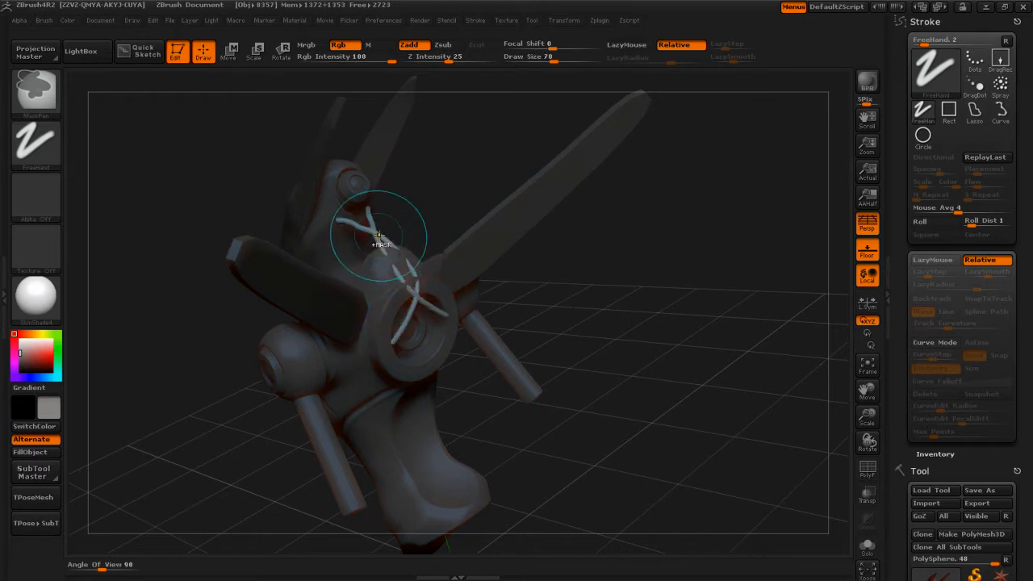
key("ctrl+z")
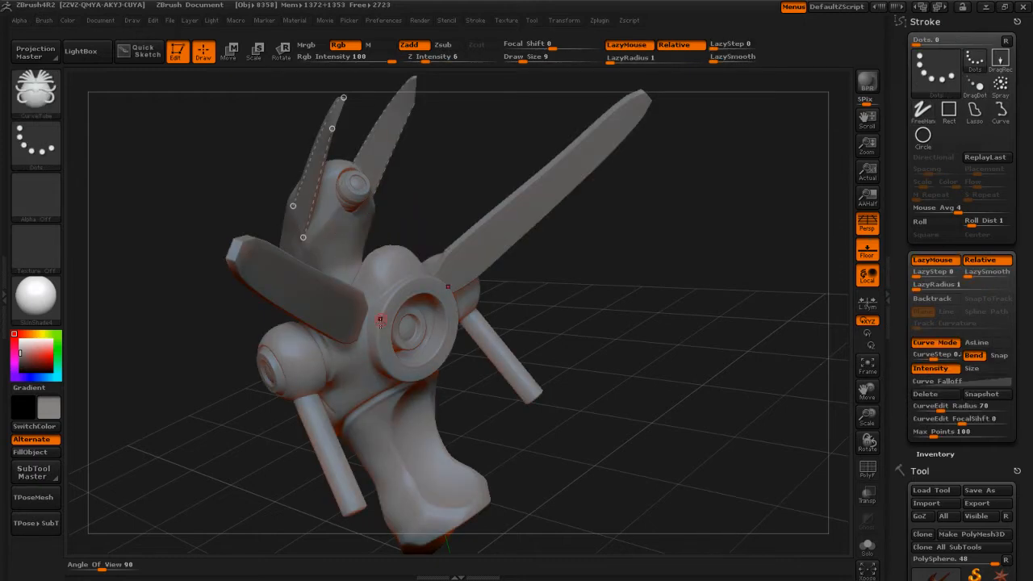
Step: Draw a new mirrored pair of tubes from the back of the head down past the round back disc
mouse_move(533, 339)
left_mouse_down()
mouse_move(511, 360)
mouse_move(497, 357)
left_mouse_up()
key("s")
left_click_drag(374, 309, 389, 310)
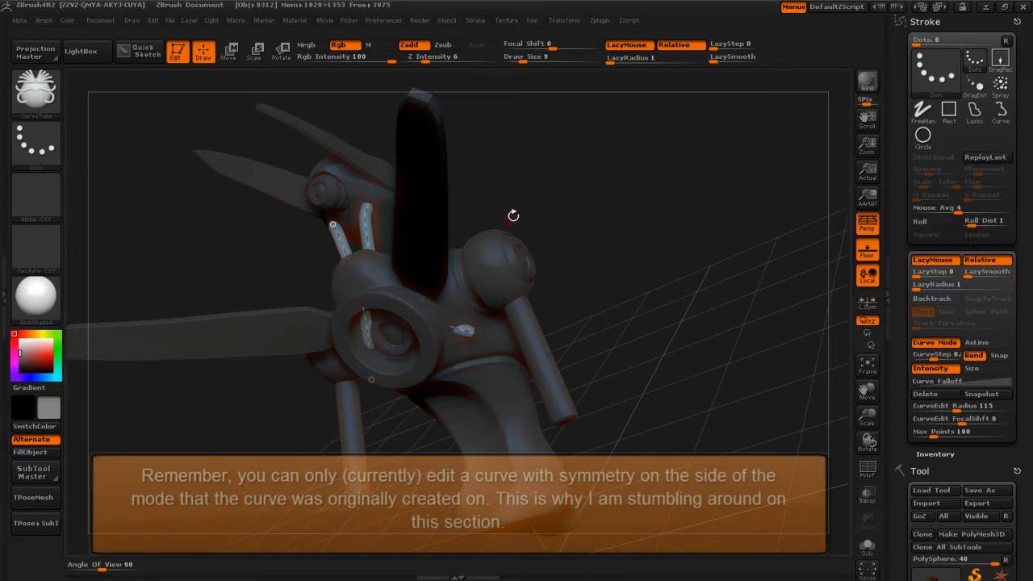
left_click_drag(495, 225, 508, 208)
Step: Set the draw size to 11 and undo the short stray tube placed beside the head
key("s")
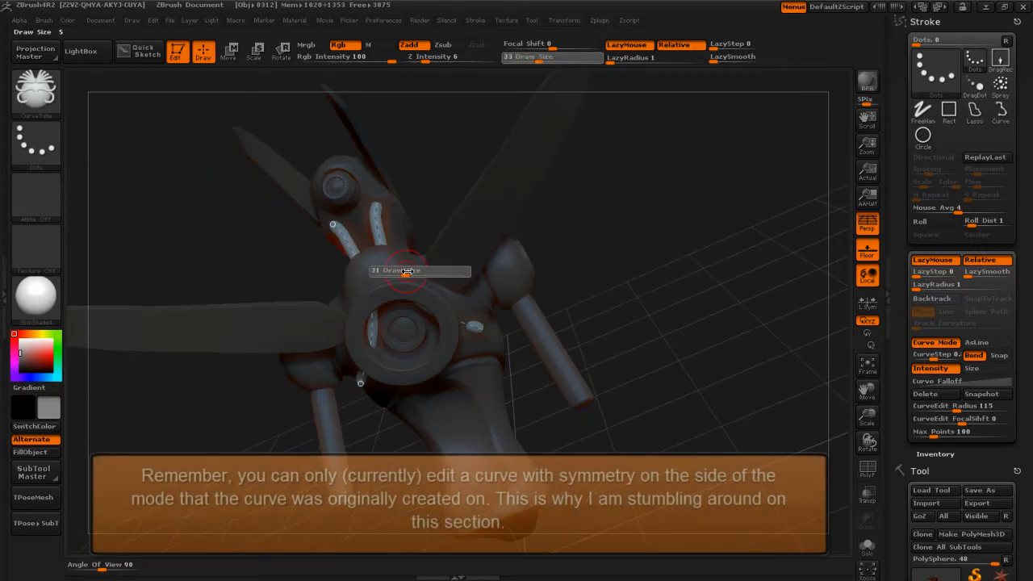
key("s")
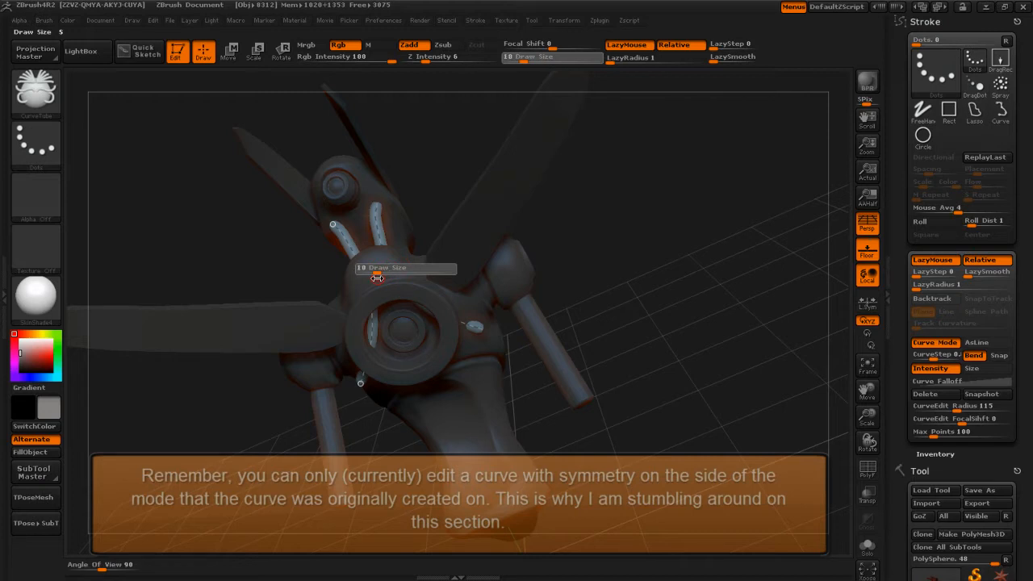
left_click_drag(377, 277, 382, 277)
left_click_drag(436, 202, 438, 201)
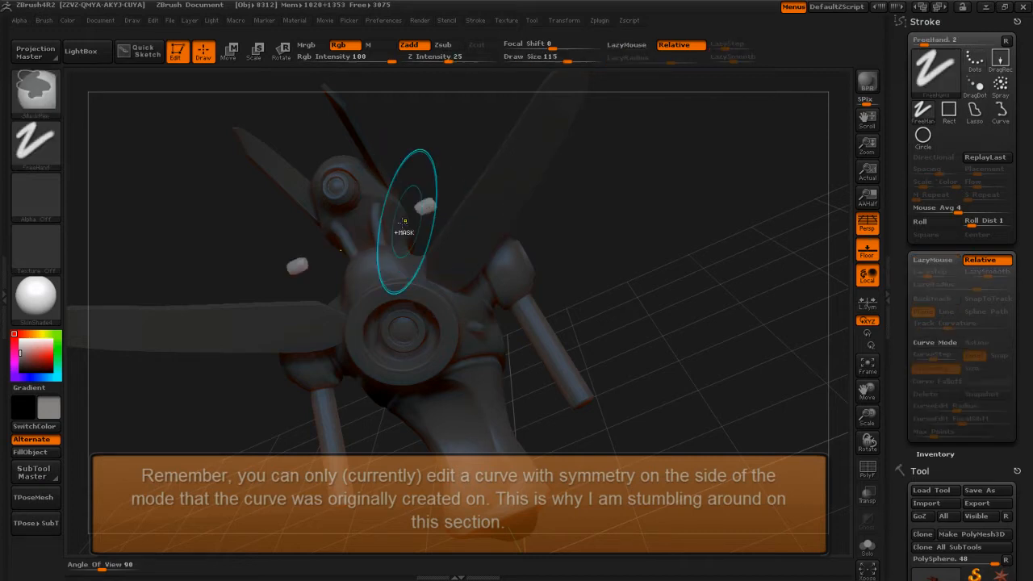
key("ctrl+z")
Step: Pull the tubes out of the torso so they arch from the head around both sides of the back disc
left_click_drag(432, 206, 450, 192)
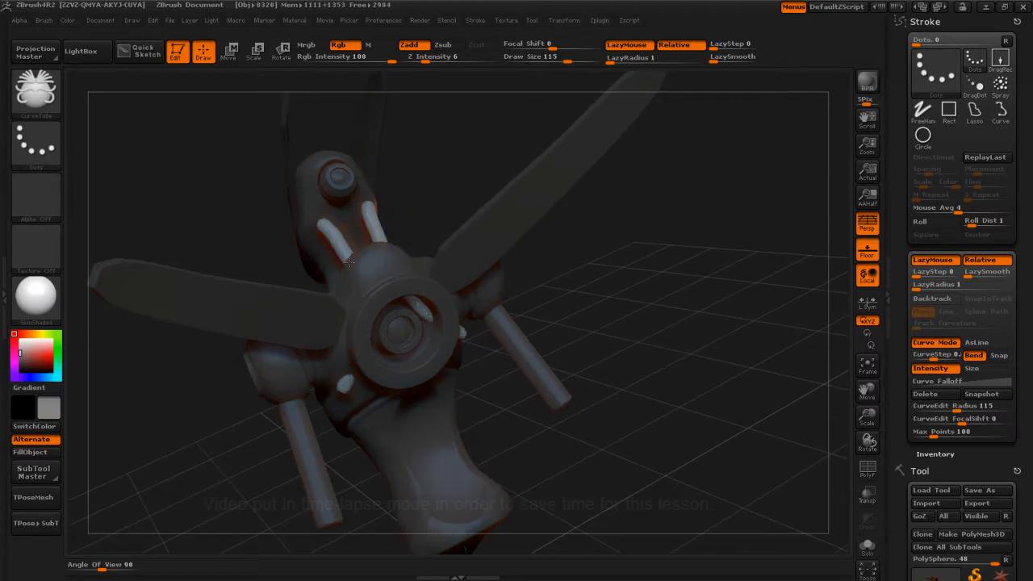
left_click_drag(352, 258, 381, 259)
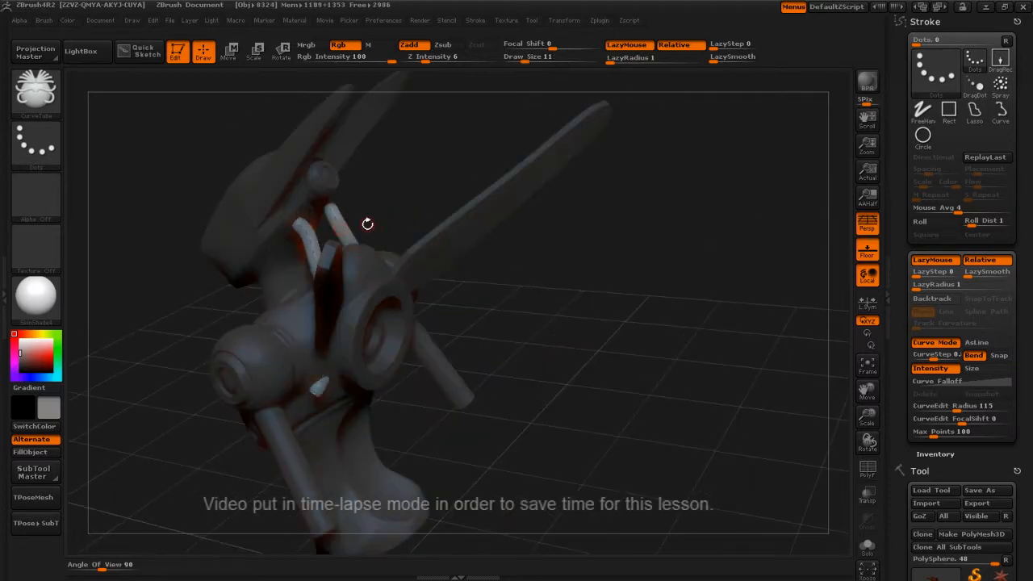
left_click_drag(485, 243, 517, 246)
mouse_move(326, 245)
left_mouse_down()
mouse_move(354, 219)
mouse_move(378, 235)
left_mouse_up()
left_click_drag(402, 355, 376, 380)
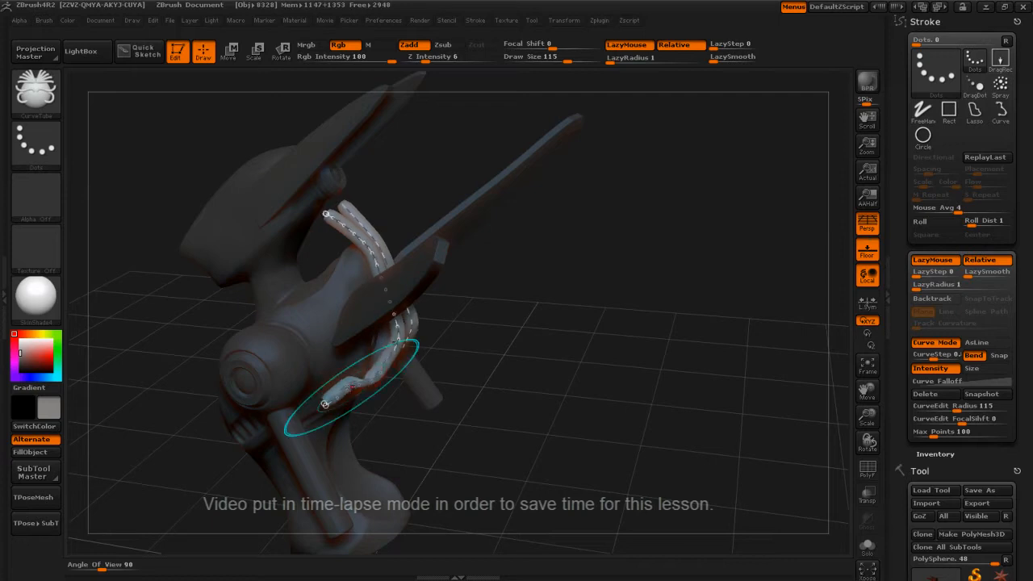
left_click_drag(516, 387, 613, 363)
left_click_drag(358, 379, 337, 296)
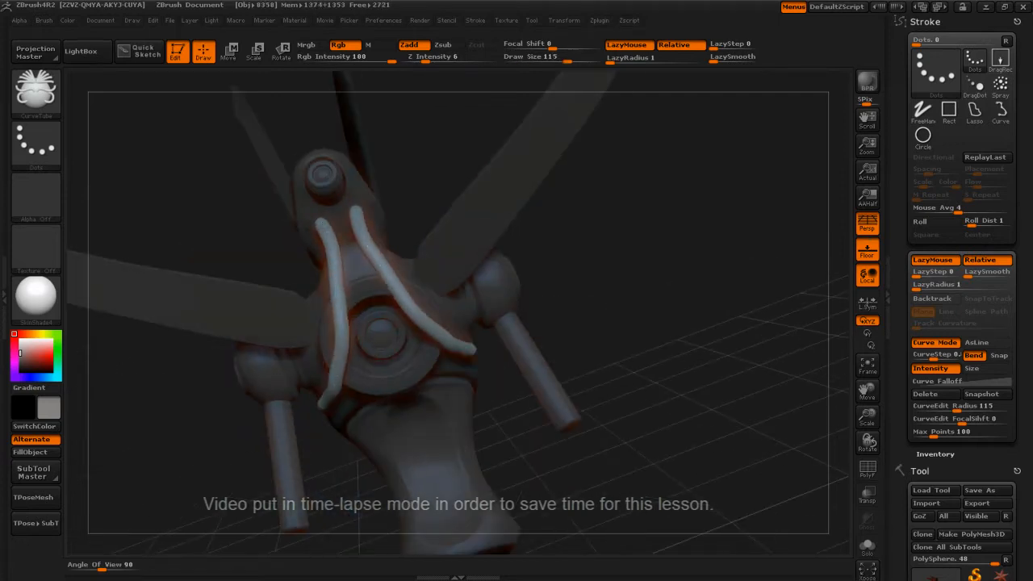
Step: Refine the tubes' lower sections beside the waist, reducing the curve edit radius to 61
left_click_drag(613, 388, 453, 396)
left_click_drag(253, 248, 207, 276)
left_click_drag(484, 388, 549, 383)
left_click_drag(486, 376, 581, 380)
left_click_drag(568, 61, 547, 62)
left_click_drag(298, 443, 307, 444)
key("bracketright")
key("bracketright")
mouse_move(342, 381)
left_mouse_down()
mouse_move(322, 381)
mouse_move(308, 428)
left_mouse_up()
key("s")
left_click_drag(316, 411, 326, 410)
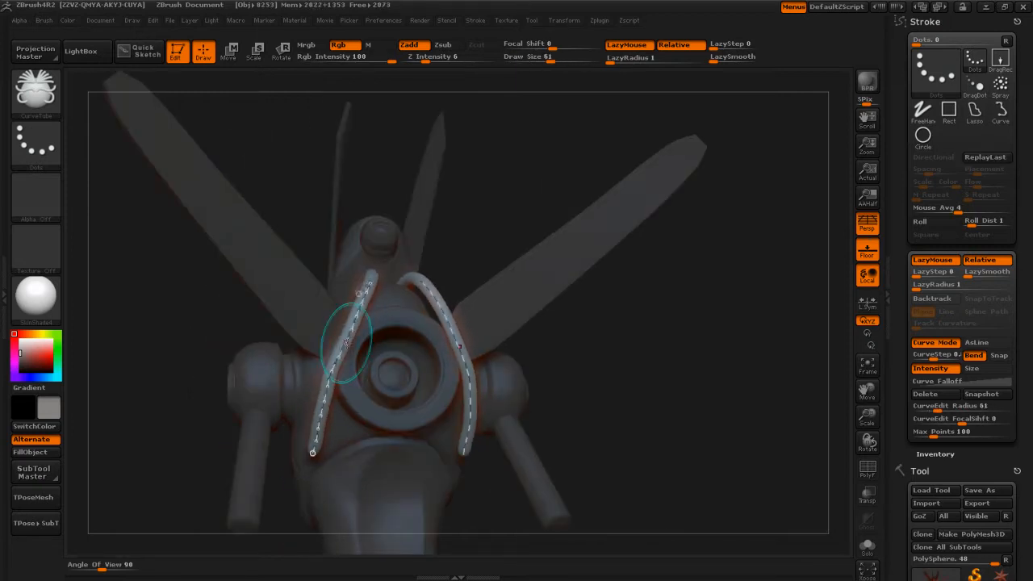
Step: Arch the tubes smoothly from behind the head around the disc, tucking their lower ends in behind the waist
left_click_drag(496, 386, 355, 352)
left_click_drag(427, 291, 494, 295)
left_click_drag(457, 476, 422, 460)
left_click_drag(359, 300, 313, 386)
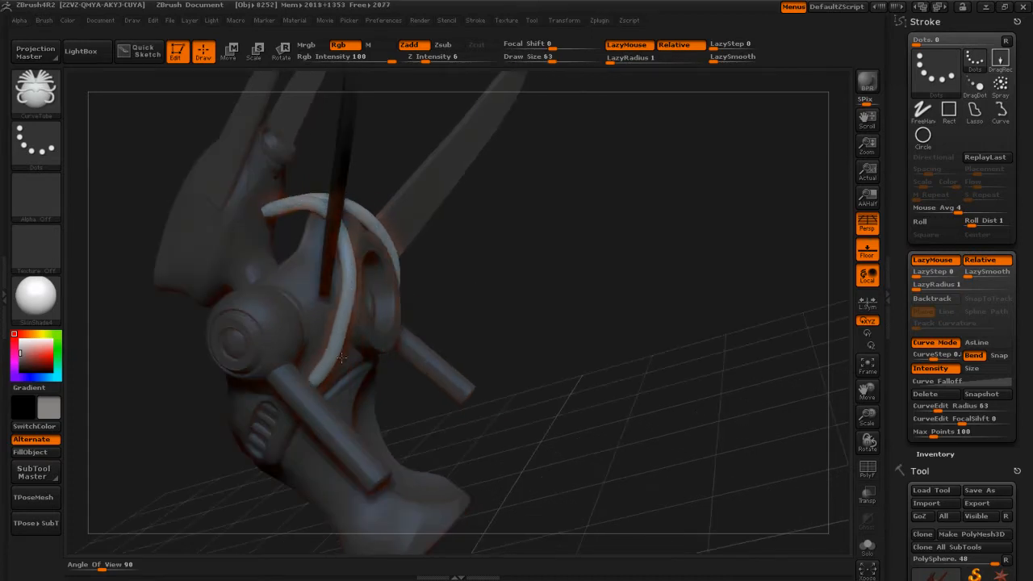
left_click_drag(344, 346, 352, 347)
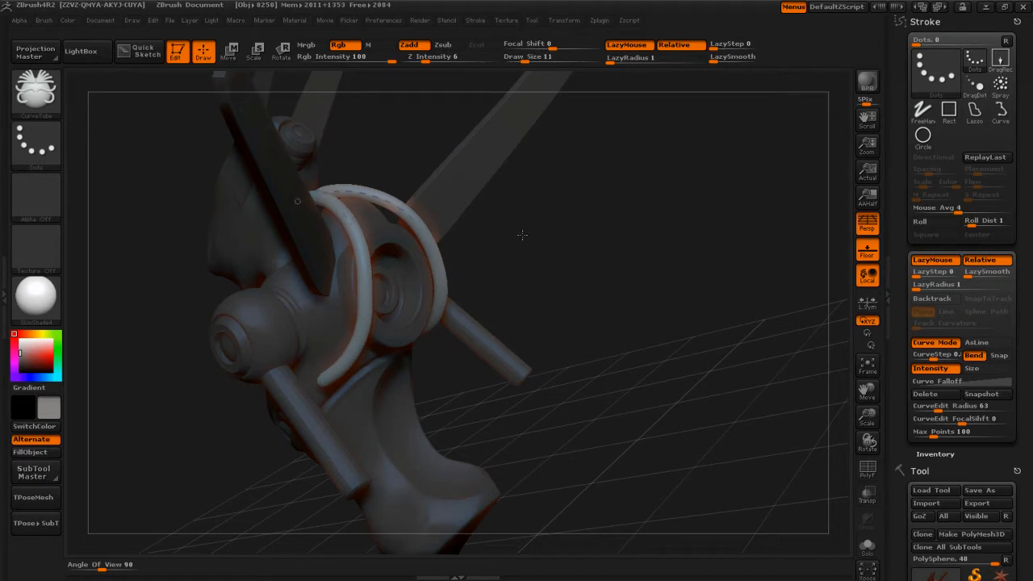
Step: Set the draw size to 8 and update both hose tubes to the thinner profile
left_click_drag(475, 214, 505, 216)
left_click_drag(270, 196, 247, 194)
mouse_move(449, 398)
left_mouse_down()
mouse_move(423, 401)
mouse_move(381, 357)
mouse_move(365, 319)
left_mouse_up()
key("s")
left_click(358, 276)
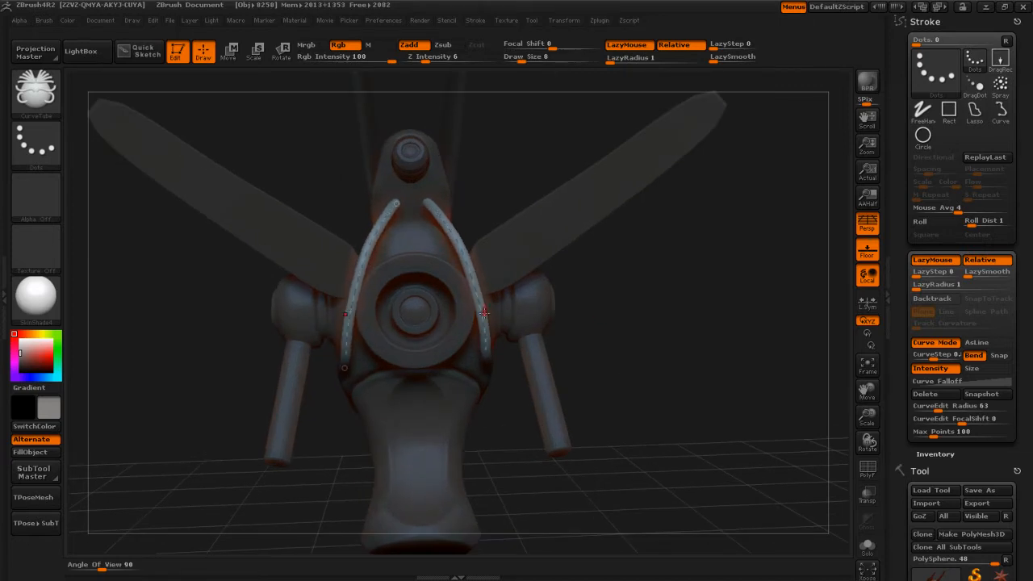
Step: Adjust the tube curves around the back disc and reduce the curve edit radius to 34
left_click_drag(366, 246, 361, 306)
left_click_drag(485, 307, 452, 299)
key("s")
left_click_drag(310, 190, 291, 191)
left_click(310, 194)
left_click_drag(468, 307, 588, 316)
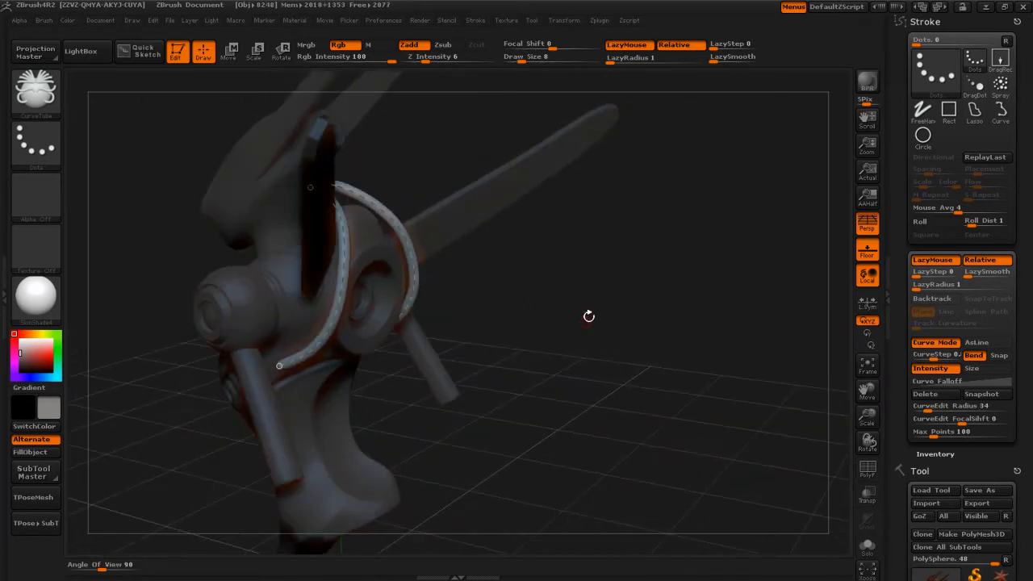
Step: Place a Transpose Move line between the ends of the tube and shift the tubes' upper portion toward the head
left_click(232, 54)
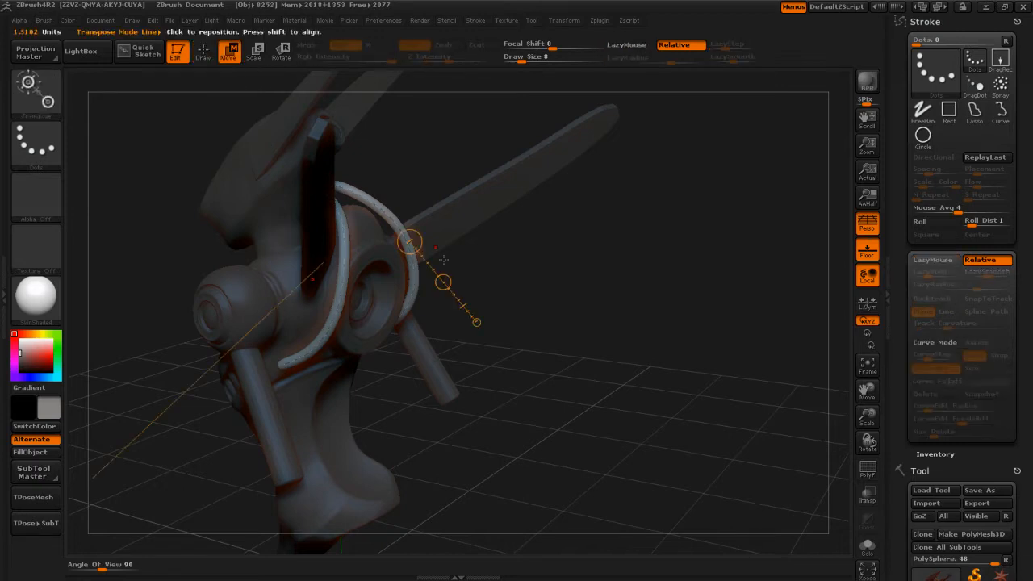
left_click_drag(492, 396, 521, 386)
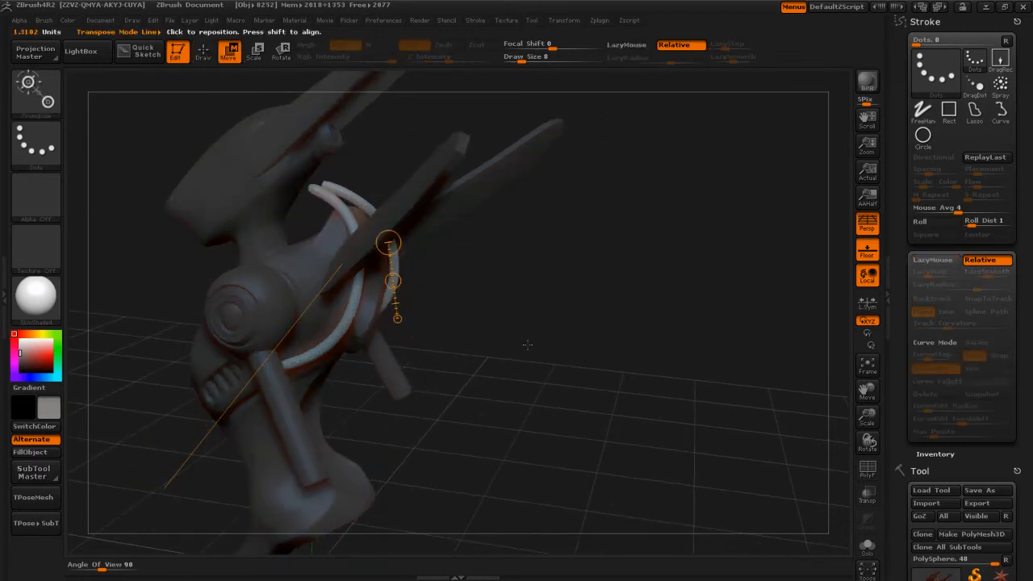
left_click_drag(314, 188, 290, 368)
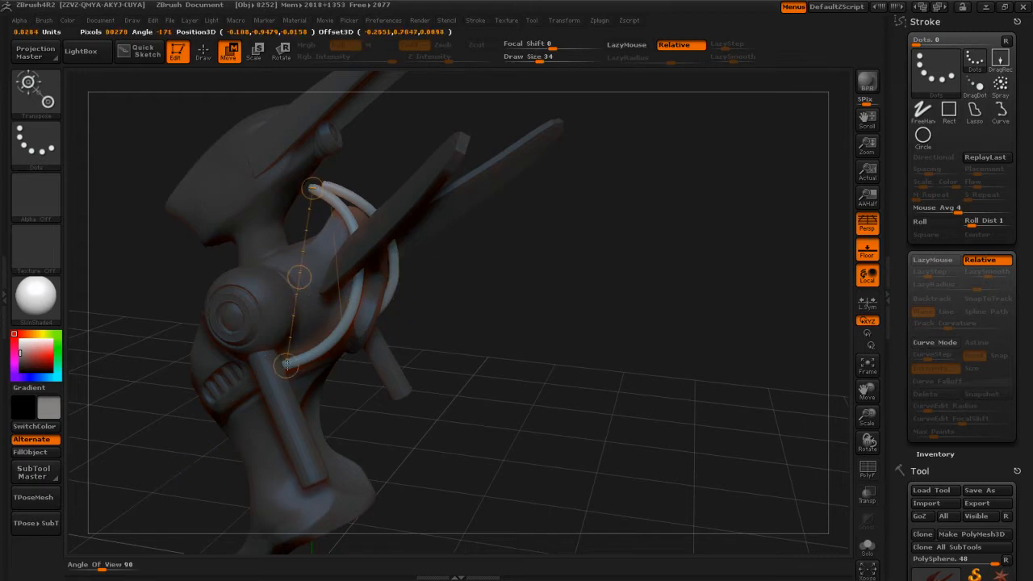
mouse_move(480, 327)
left_mouse_down()
mouse_move(468, 339)
mouse_move(494, 331)
left_mouse_up()
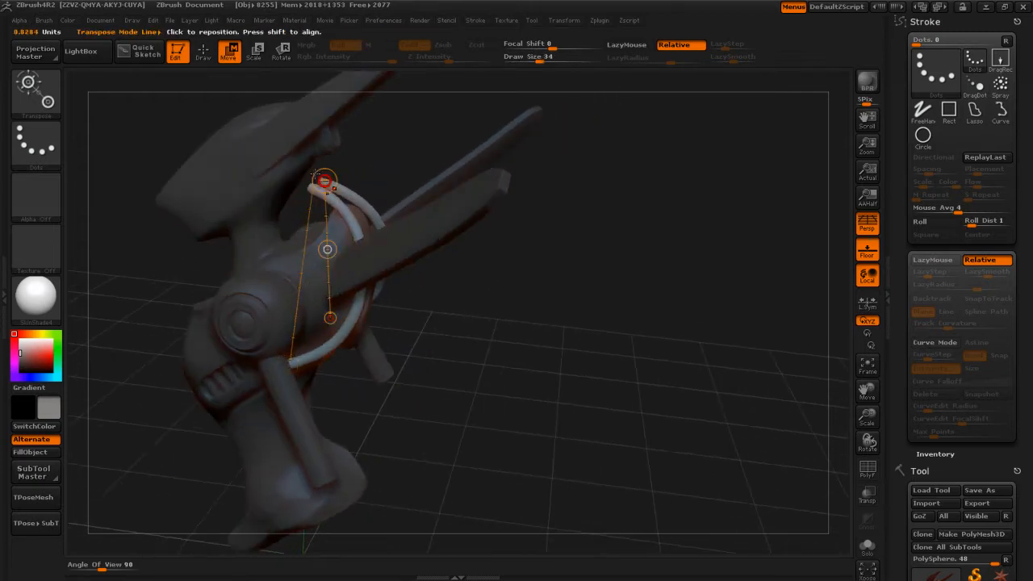
left_click_drag(312, 189, 291, 177)
left_click_drag(487, 272, 495, 292)
Step: Stretch the tubes along their length with a Transpose Scale line, then return to draw mode
left_click(262, 60)
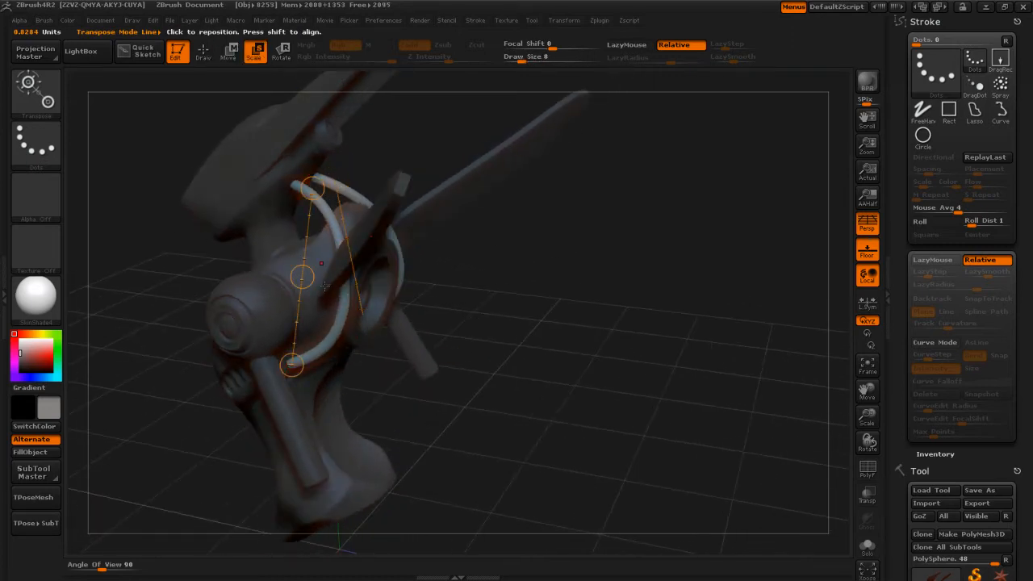
left_click_drag(310, 179, 294, 185)
left_click_drag(293, 365, 297, 382)
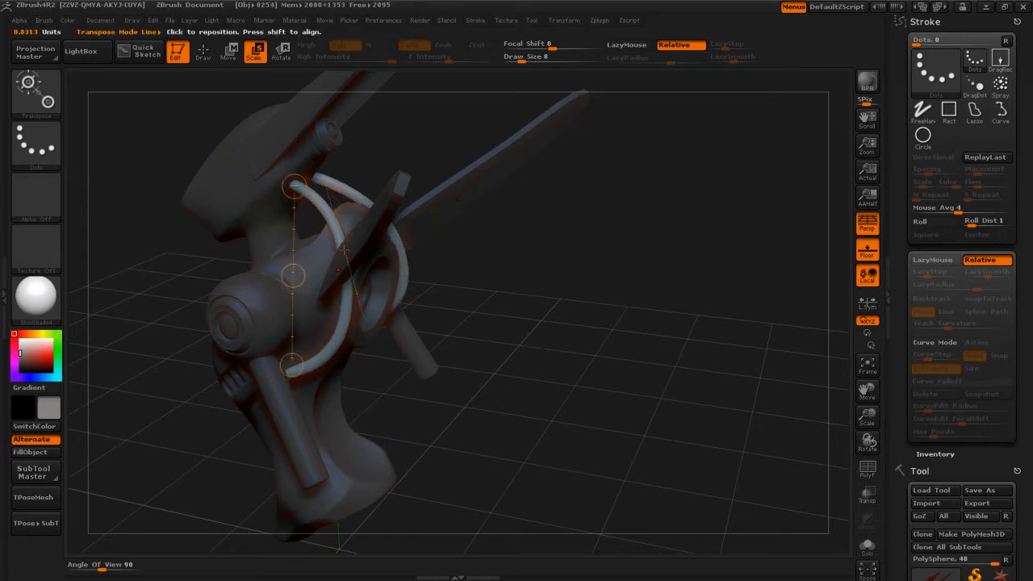
left_click_drag(476, 299, 456, 272)
left_click(205, 58)
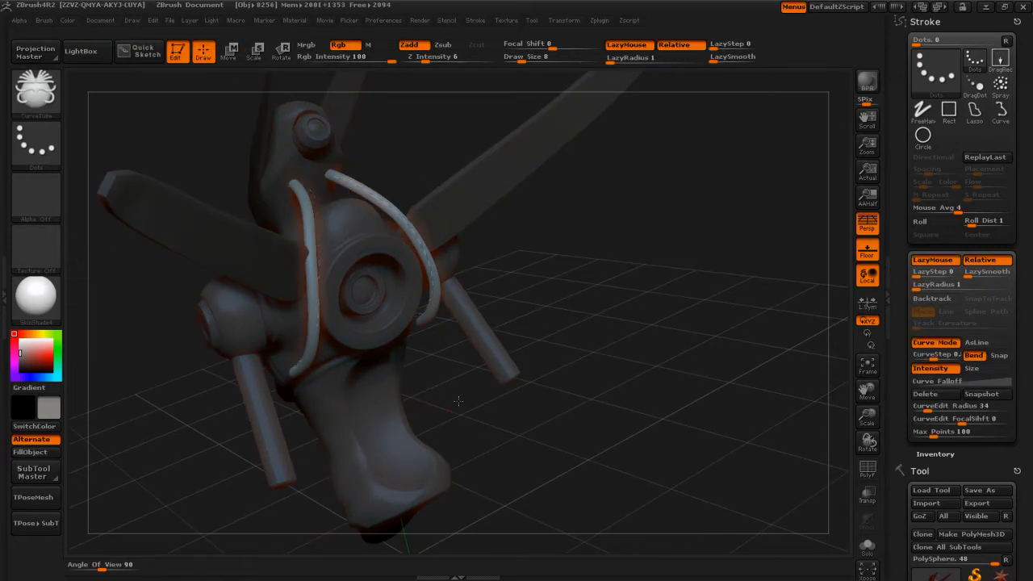
Step: Clear the mask from the rest of the robot and drop the active tube curves
left_click_drag(455, 405, 358, 393)
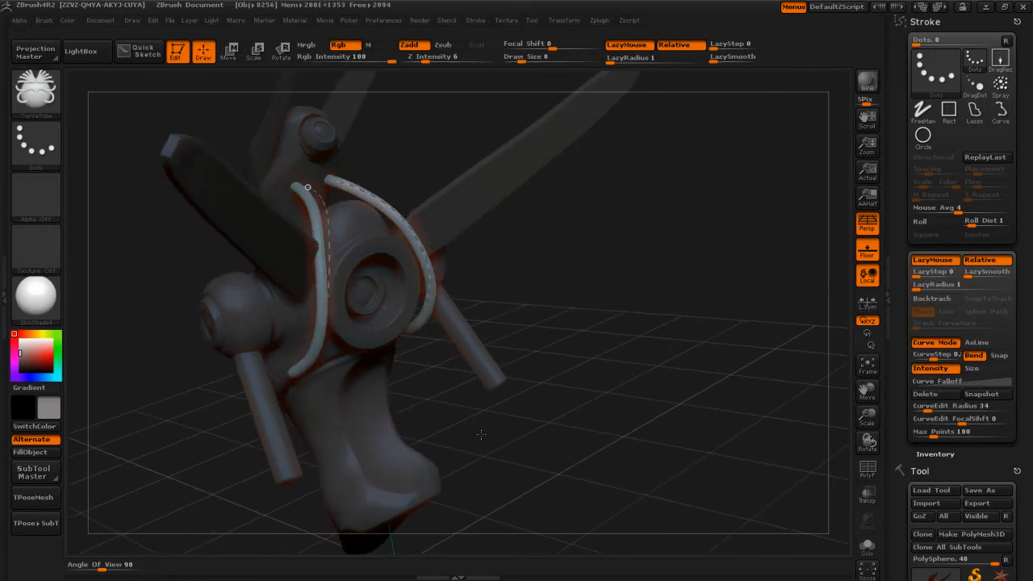
left_click_drag(479, 435, 487, 431)
left_click_drag(552, 353, 537, 355)
left_click_drag(572, 326, 636, 446, "ctrl")
left_click_drag(619, 350, 682, 464, "ctrl")
left_click_drag(529, 471, 453, 462)
Step: Set the draw size to 29, check the polygroups in Polyframe display and isolate the two tubes
key("s")
left_click_drag(300, 372, 317, 377)
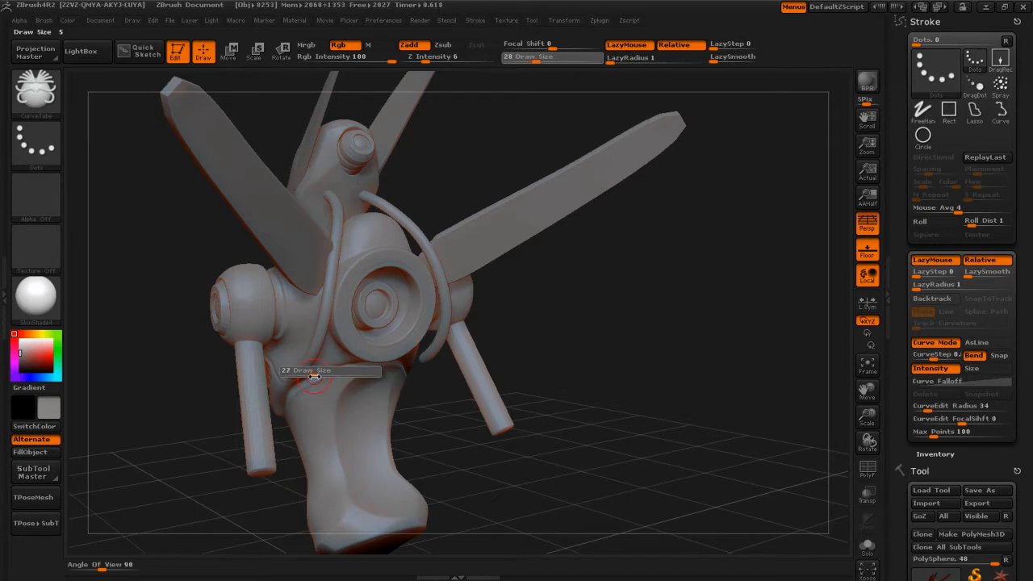
left_click(867, 476)
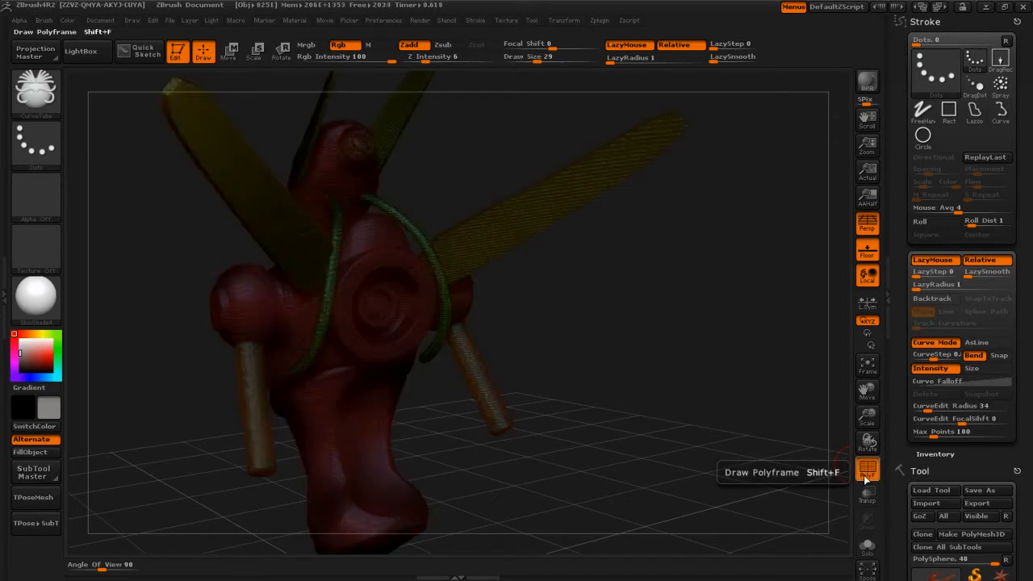
key("shift+f")
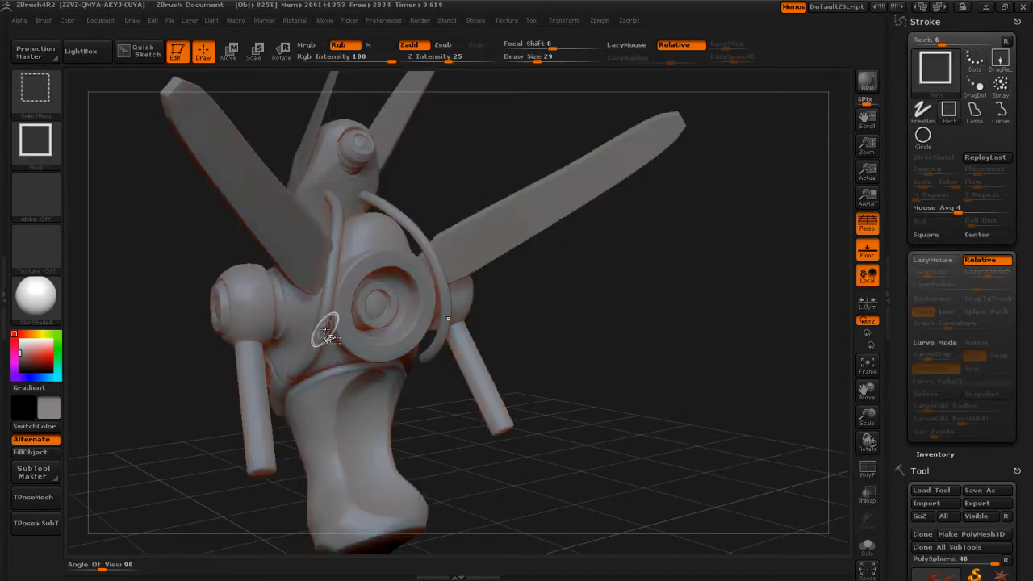
left_click(326, 329, "ctrl+shift")
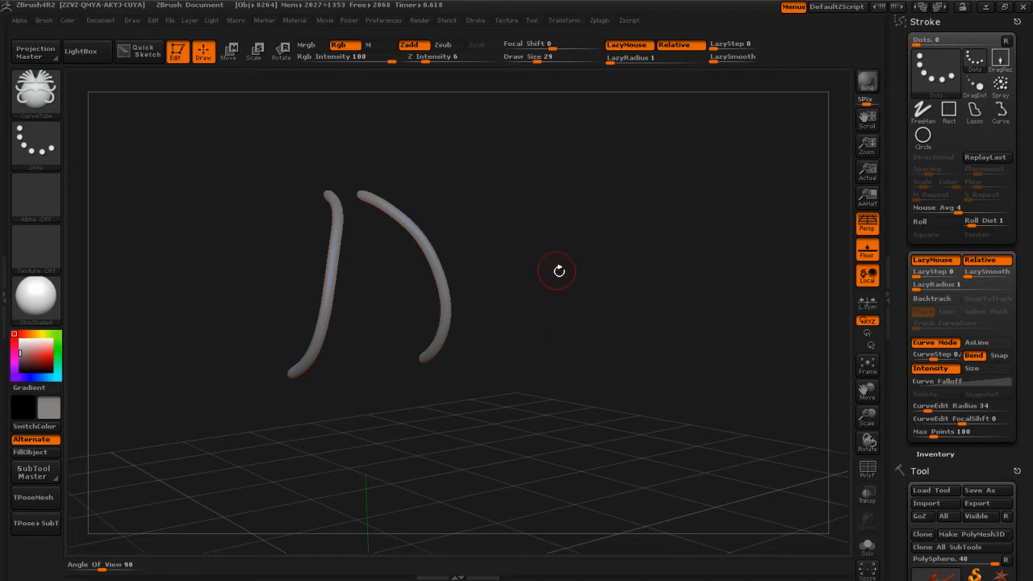
Step: Mask the isolated tubes, bring back the full model and invert the mask so only the tubes can be edited
key("ctrl")
left_click(595, 326, "ctrl")
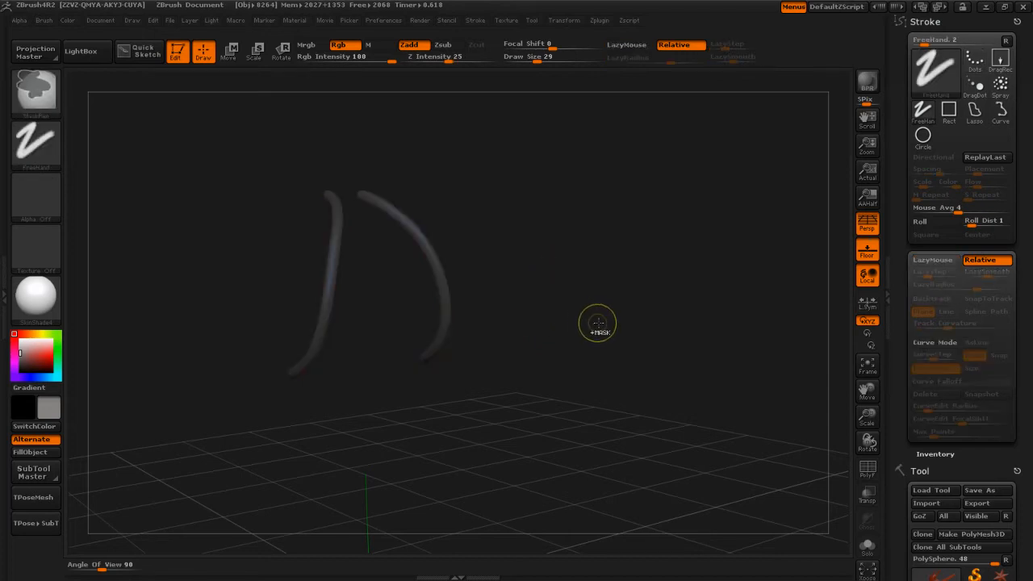
key("ctrl+shift")
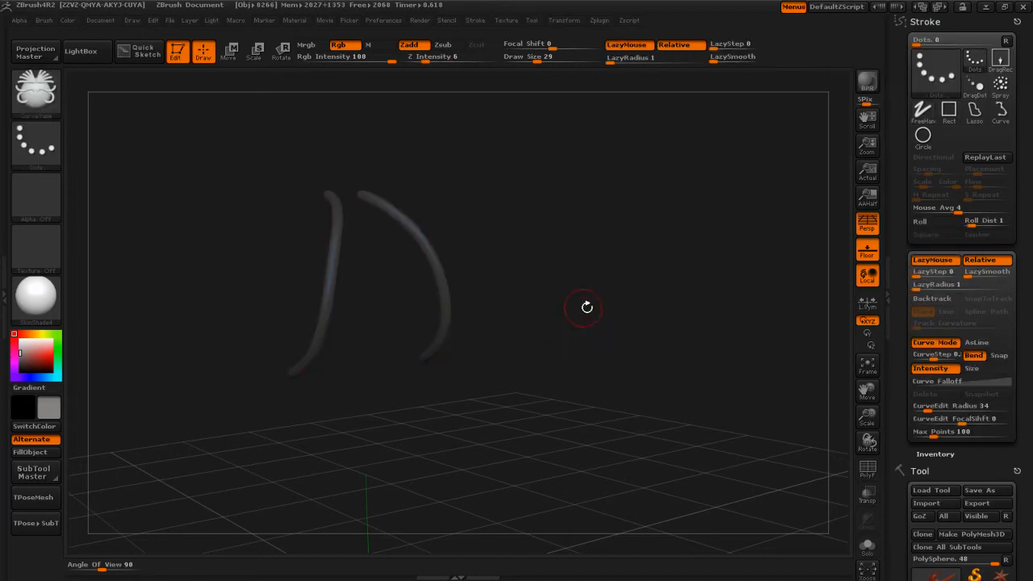
key("ctrl+shift")
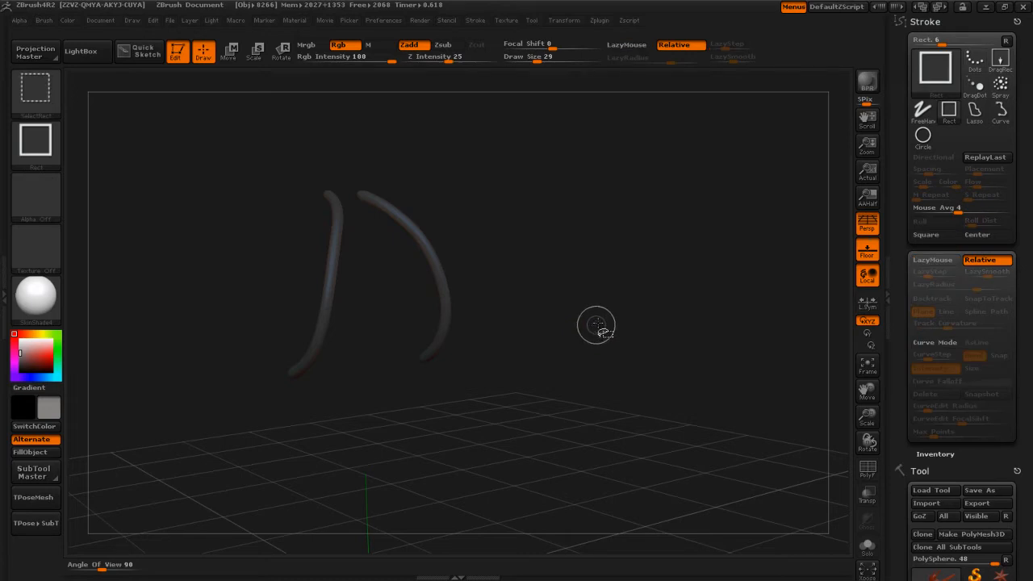
left_click(614, 341, "ctrl+shift")
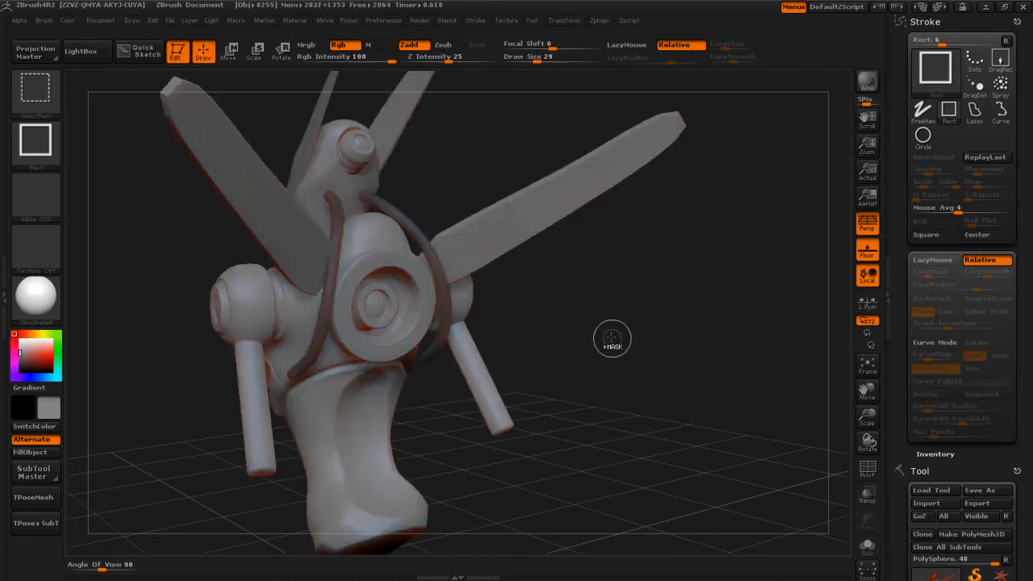
left_click_drag(560, 332, 573, 331)
key("ctrl")
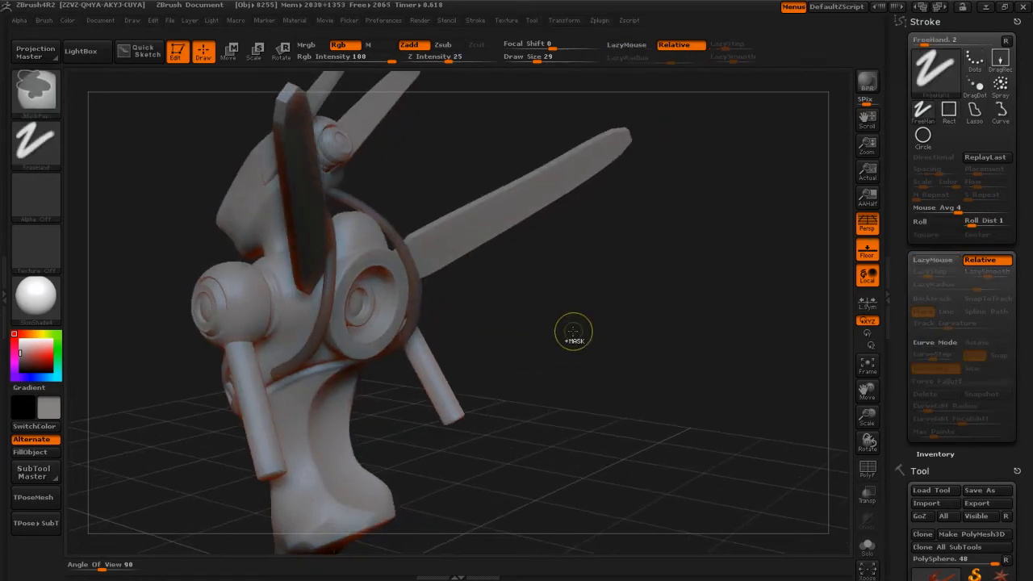
left_click(572, 335, "ctrl")
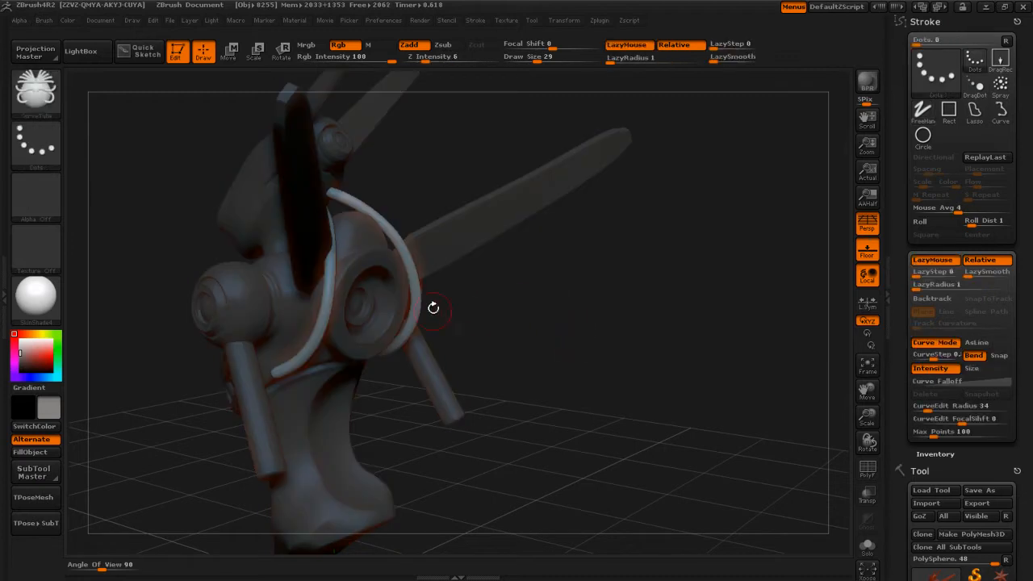
Step: Set the draw size to 97 and switch from CurveTube to the Move brush
key("s")
mouse_move(487, 330)
left_mouse_down()
mouse_move(533, 336)
mouse_move(505, 321)
left_mouse_up()
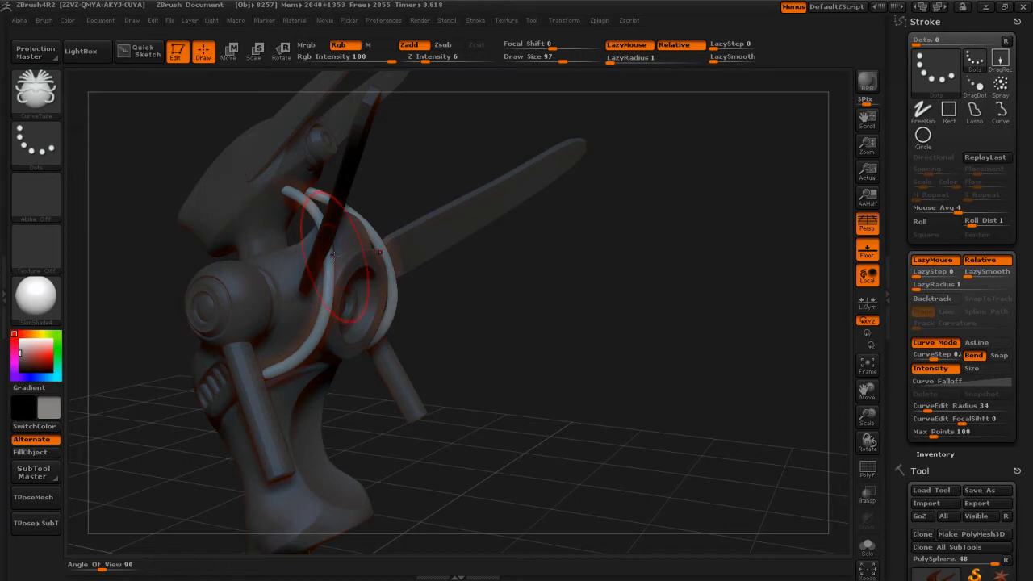
left_click(231, 53)
left_click(212, 55)
key("b")
key("m")
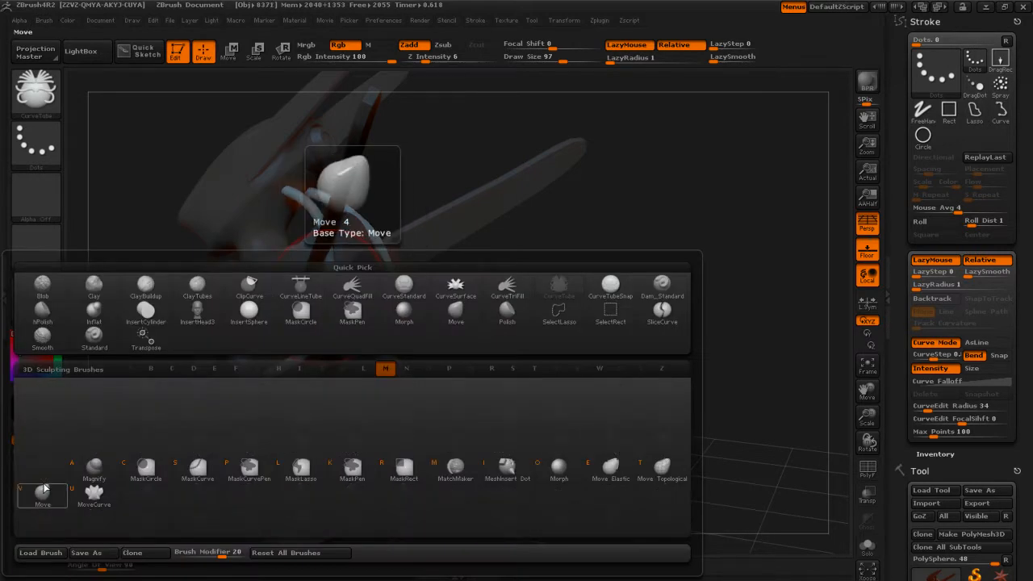
key("v")
Step: Reshape the tubes' arcs around the back disc with the Move brush, increasing the draw size to 133
left_click_drag(473, 272, 448, 284)
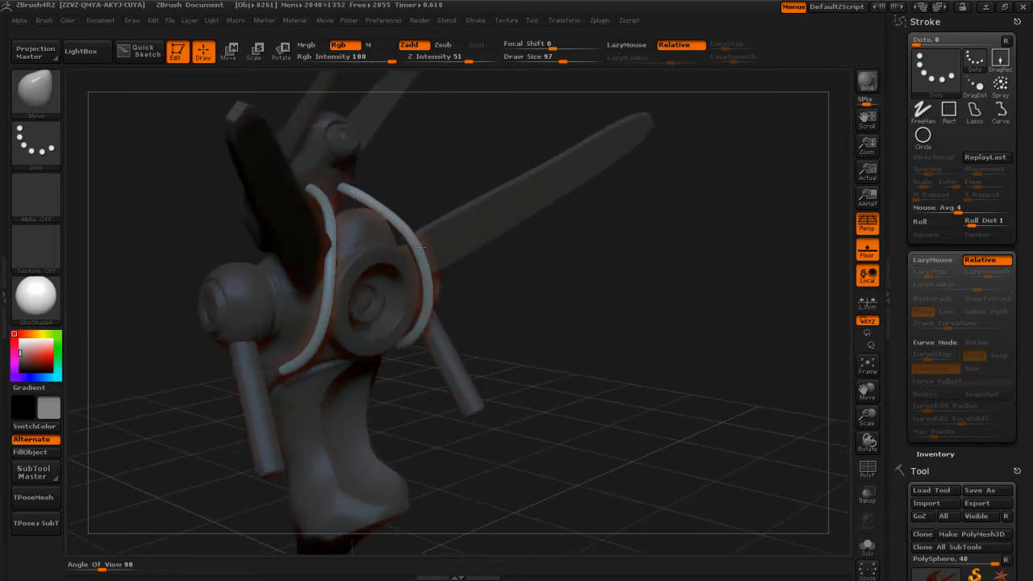
left_click_drag(514, 264, 428, 276)
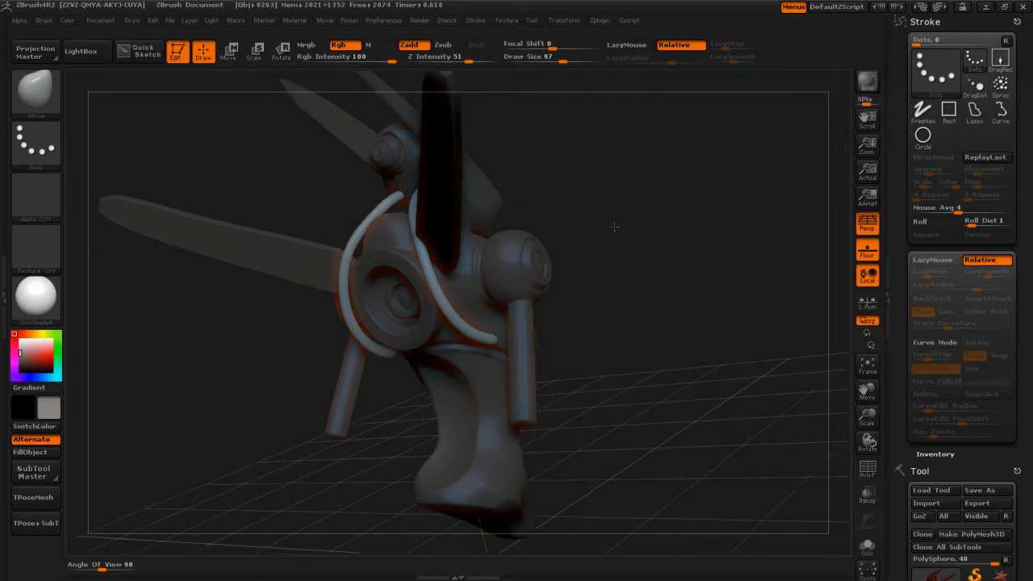
left_click_drag(599, 224, 348, 257)
left_click_drag(586, 307, 537, 303)
key("s")
mouse_move(315, 251)
left_mouse_down()
mouse_move(324, 250)
mouse_move(316, 250)
left_mouse_up()
left_click_drag(583, 312, 318, 322)
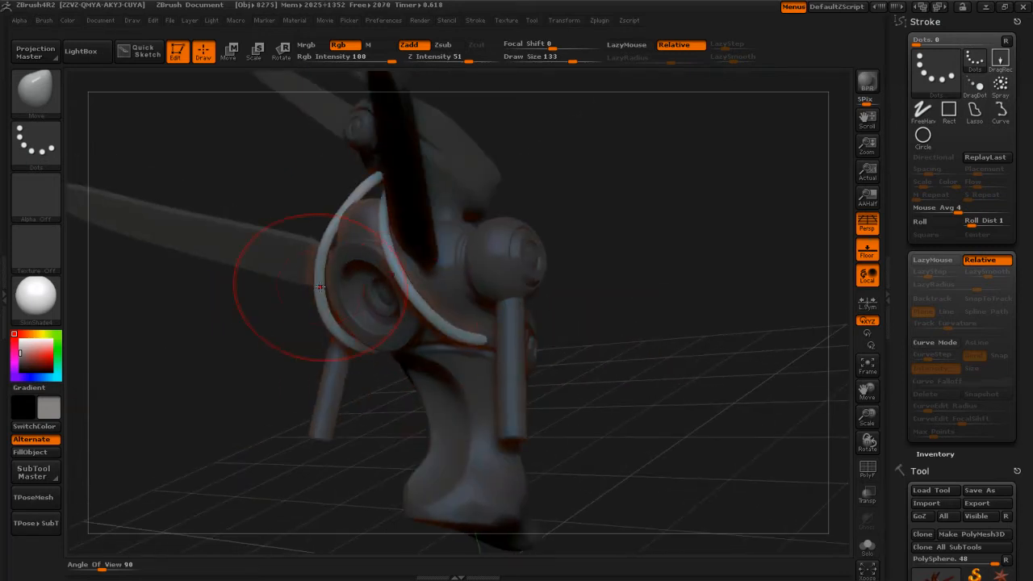
Step: Reposition the tubes' lower ends beside the waist using draw sizes of 58 and 95
left_click_drag(615, 213, 300, 344)
key("s")
left_click_drag(233, 336, 236, 340)
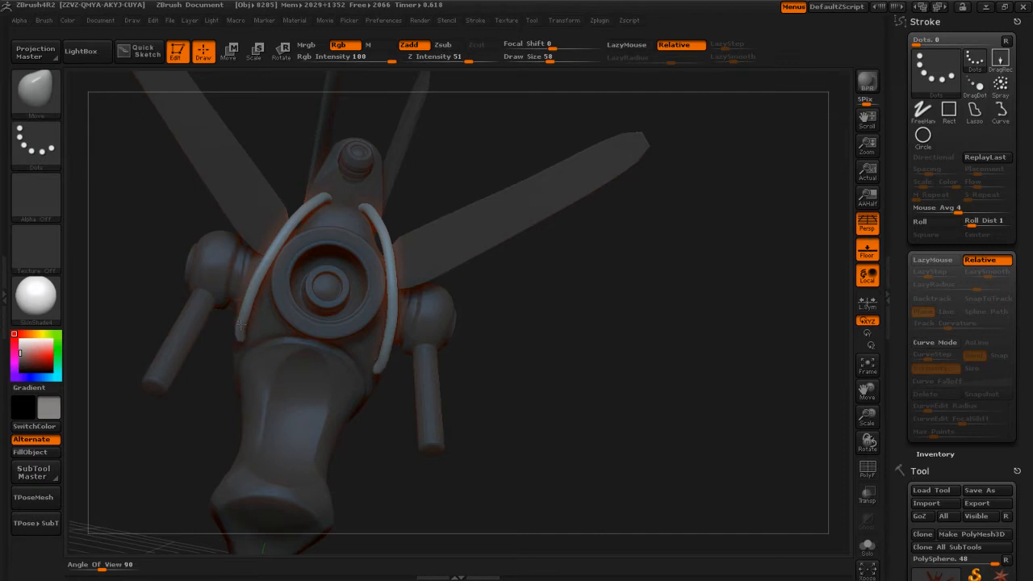
key("s")
left_click_drag(240, 331, 237, 337)
mouse_move(489, 402)
left_mouse_down()
mouse_move(519, 420)
mouse_move(361, 377)
left_mouse_up()
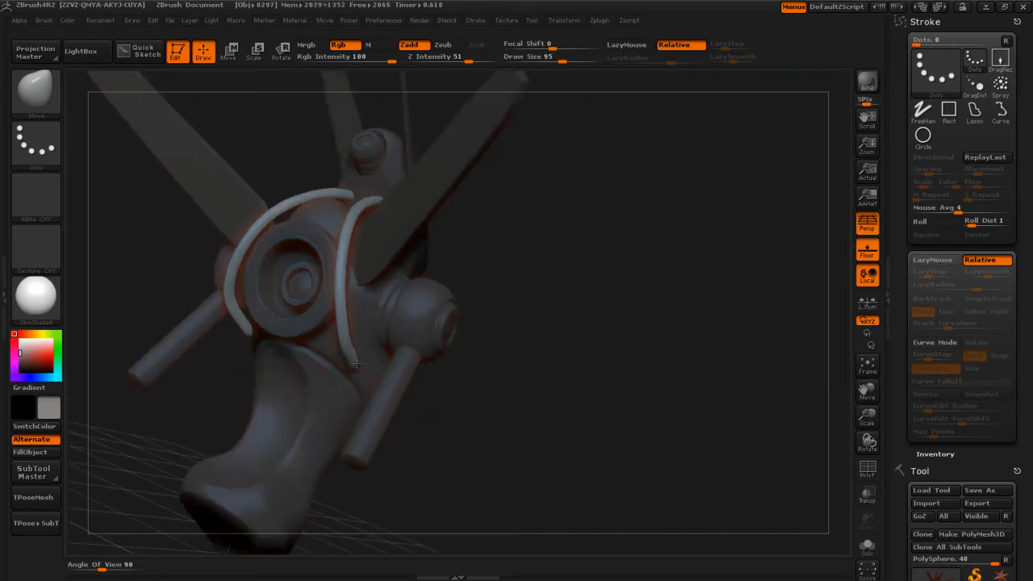
Step: Bend the tubes' lower sections in toward the torso sides and smooth them with the Smooth brush
left_click_drag(533, 402, 366, 371)
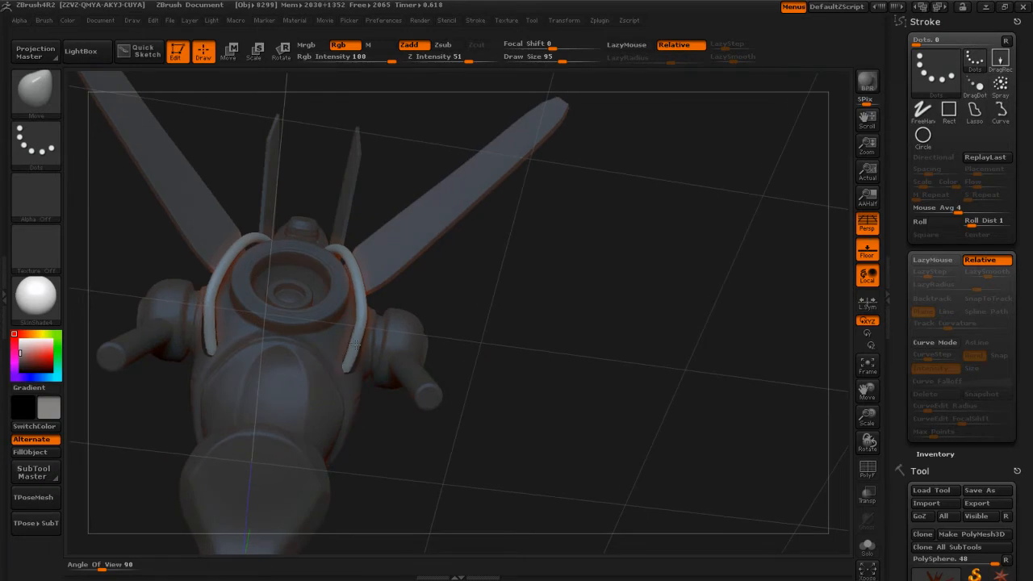
mouse_move(516, 381)
left_mouse_down()
mouse_move(395, 386)
mouse_move(422, 445)
mouse_move(495, 412)
mouse_move(384, 375)
left_mouse_up()
key("shift")
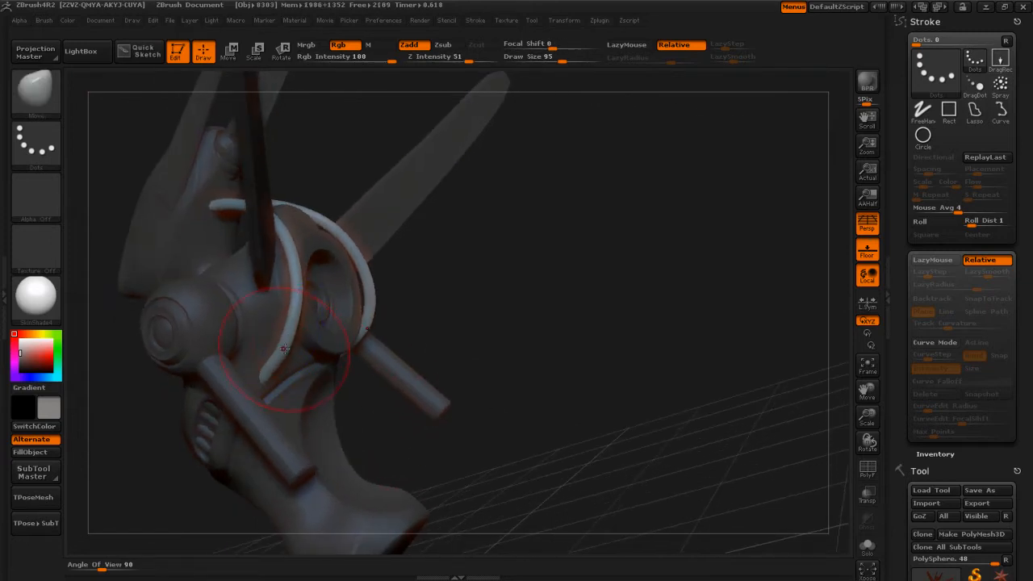
left_click_drag(519, 359, 511, 369)
key("shift")
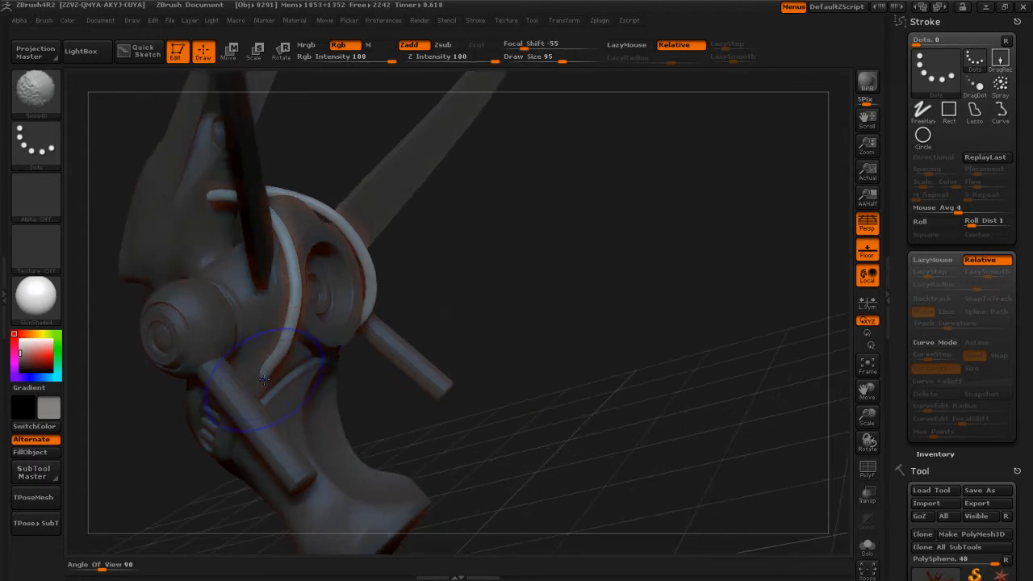
left_click_drag(460, 301, 426, 321)
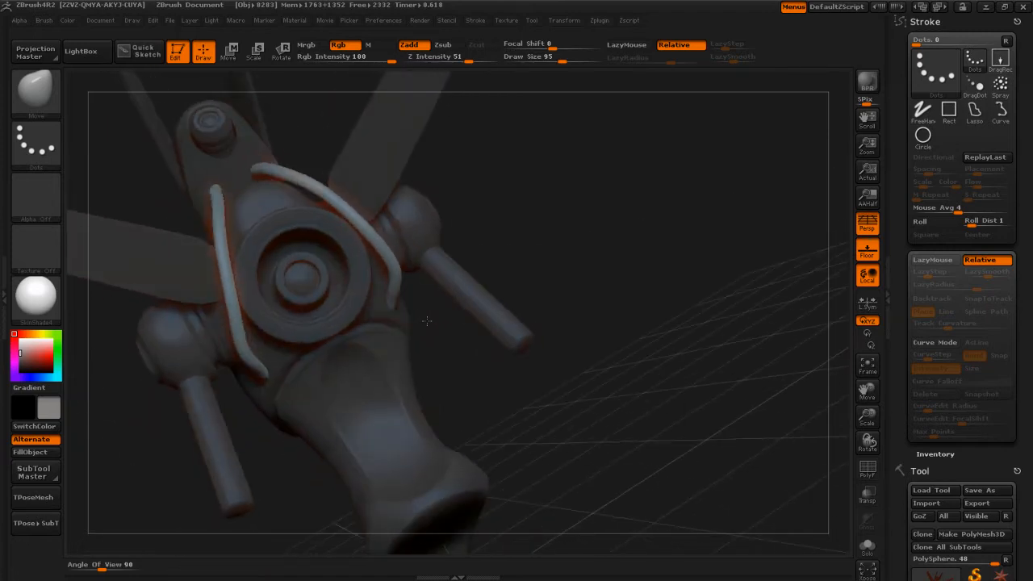
Step: Refine the tubes' lower ends with the Move brush at draw size 72, smoothing them and extending them behind the arm rods
left_click_drag(542, 248, 523, 235)
key("s")
mouse_move(238, 319)
left_mouse_down()
mouse_move(245, 323)
mouse_move(222, 319)
mouse_move(234, 346)
left_mouse_up()
key("s")
key("s")
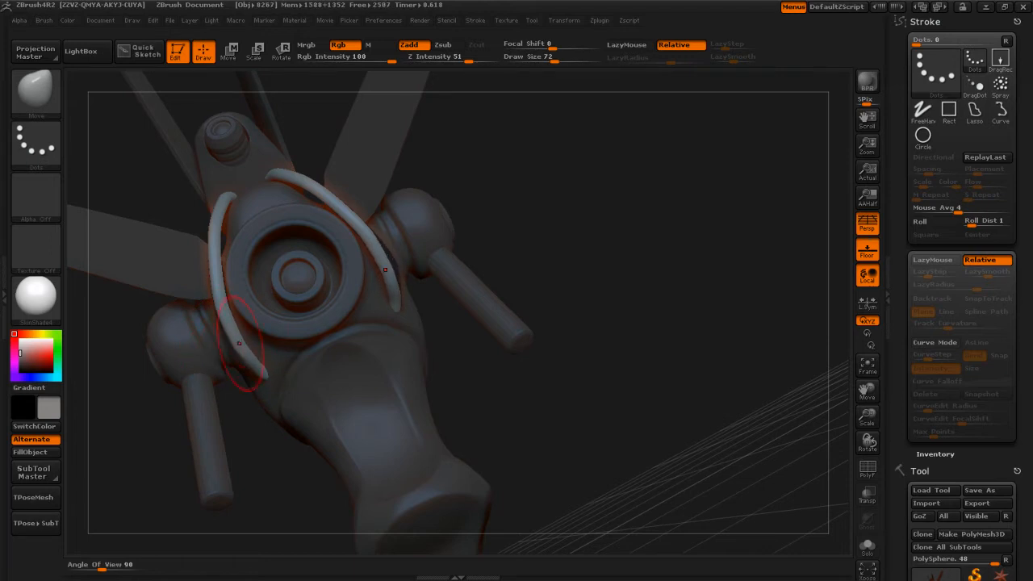
mouse_move(527, 228)
left_mouse_down()
mouse_move(539, 224)
mouse_move(514, 235)
left_mouse_up()
left_click_drag(260, 379, 255, 369, "shift")
left_click_drag(545, 267, 452, 309)
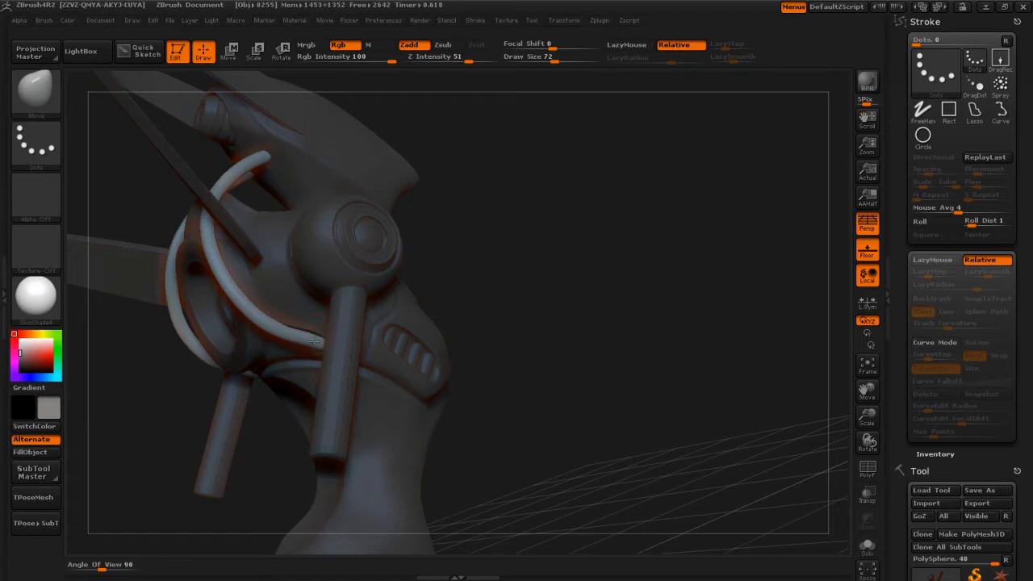
Step: Clear the mask from the whole model and isolate the pair of fins on the head
mouse_move(514, 253)
left_mouse_down()
mouse_move(563, 271)
mouse_move(565, 307)
mouse_move(525, 321)
mouse_move(582, 330)
mouse_move(592, 363)
mouse_move(635, 364)
mouse_move(577, 369)
mouse_move(618, 371)
mouse_move(589, 371)
mouse_move(587, 292)
mouse_move(586, 345)
mouse_move(605, 346)
mouse_move(586, 353)
mouse_move(681, 345)
mouse_move(664, 364)
mouse_move(641, 346)
mouse_move(621, 373)
left_mouse_up()
key("ctrl")
left_click(621, 373, "ctrl")
key("ctrl+shift")
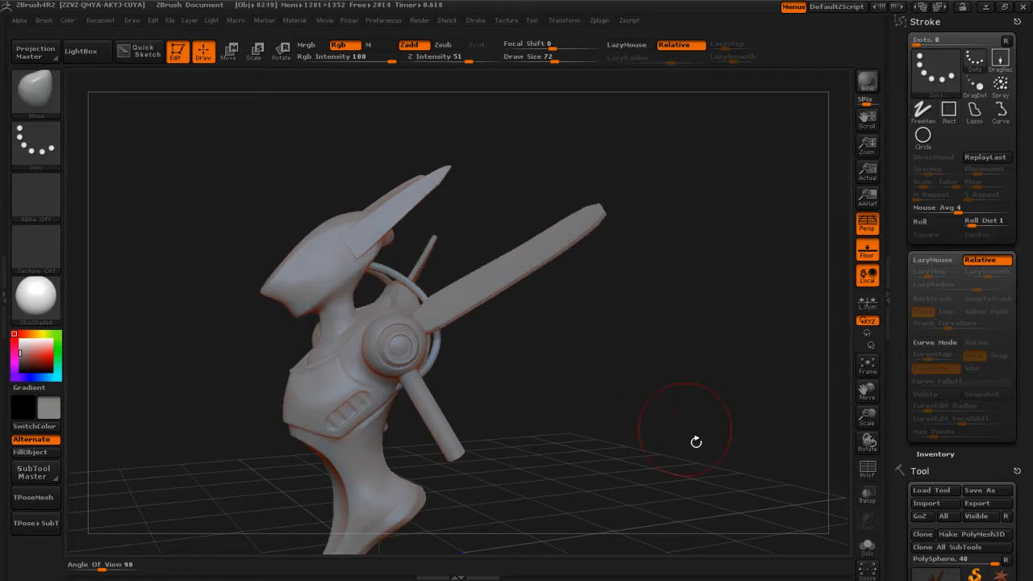
left_click(445, 198, "ctrl+shift")
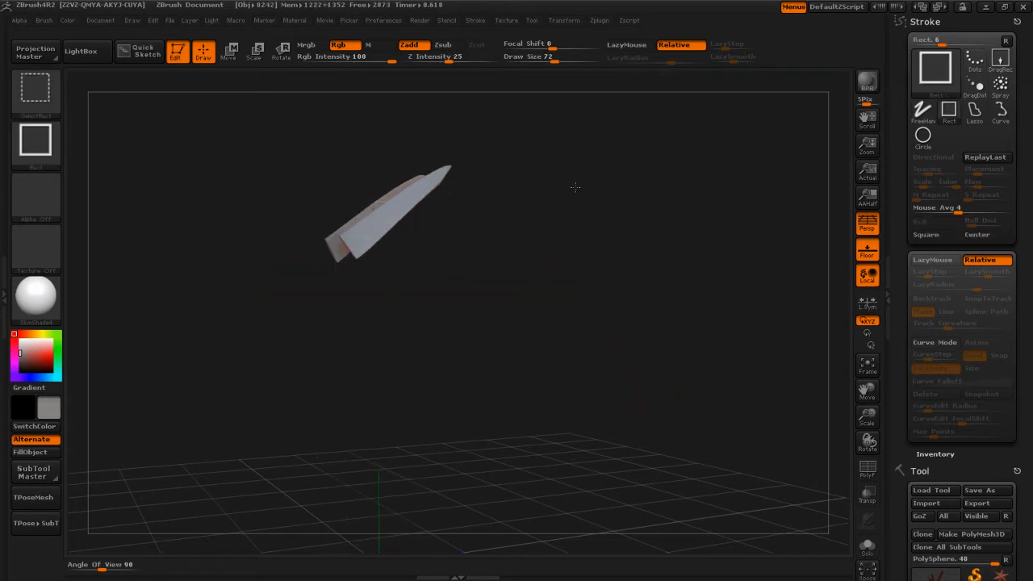
Step: Isolate the pair of head fins and invert the visibility so that only the fins are hidden
left_click(657, 444, "ctrl+shift")
left_click(421, 197, "ctrl+shift")
left_click_drag(520, 141, 634, 442, "ctrl+shift")
key("ctrl+shift")
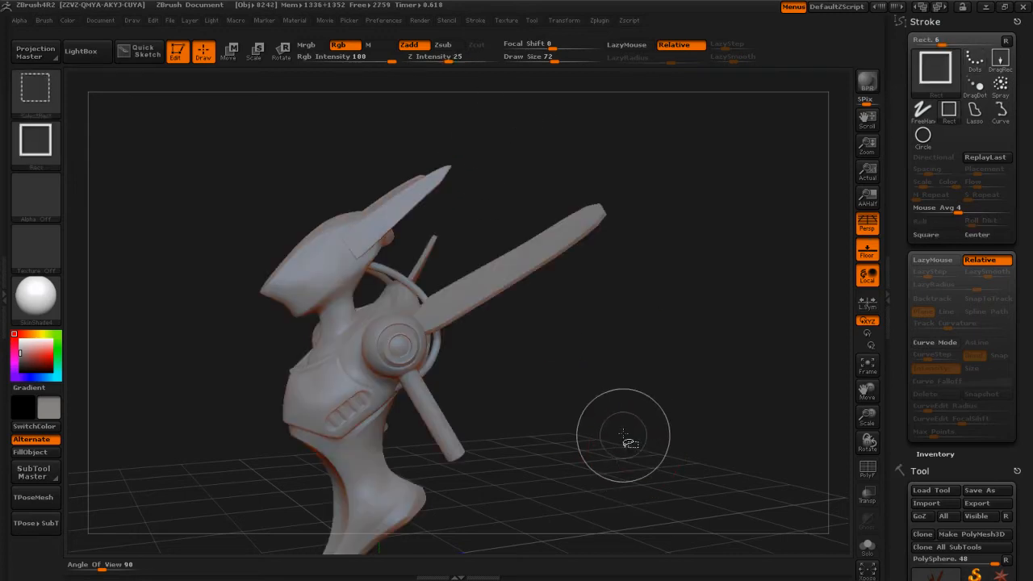
left_click(437, 203, "ctrl+shift")
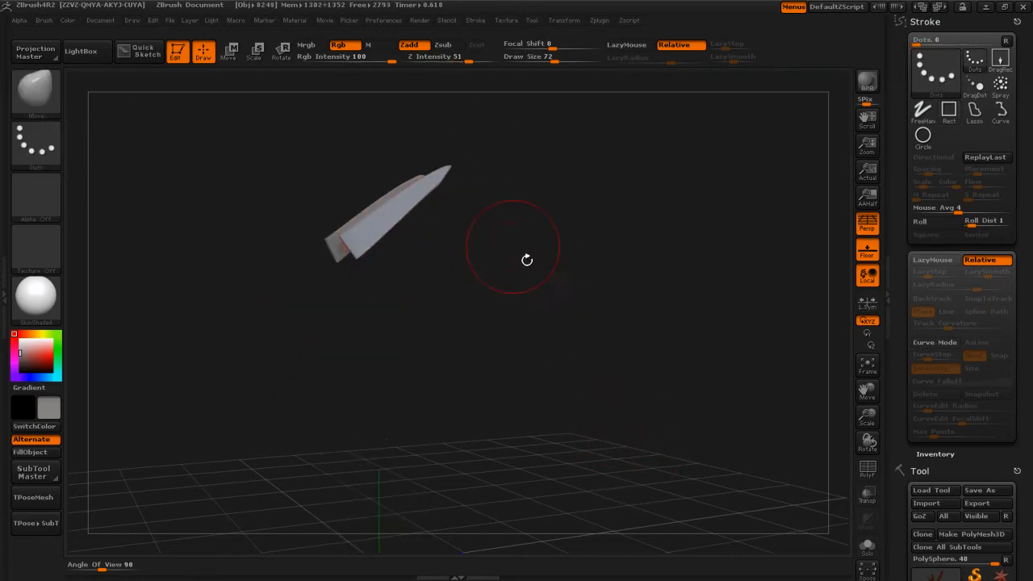
key("ctrl+shift")
key("ctrl+shift")
left_click_drag(627, 143, 692, 356, "ctrl+shift")
left_click_drag(594, 378, 635, 359)
Step: Delete the hidden head fins from the mesh geometry
mouse_move(901, 448)
left_mouse_down()
mouse_move(904, 388)
mouse_move(912, 478)
left_mouse_up()
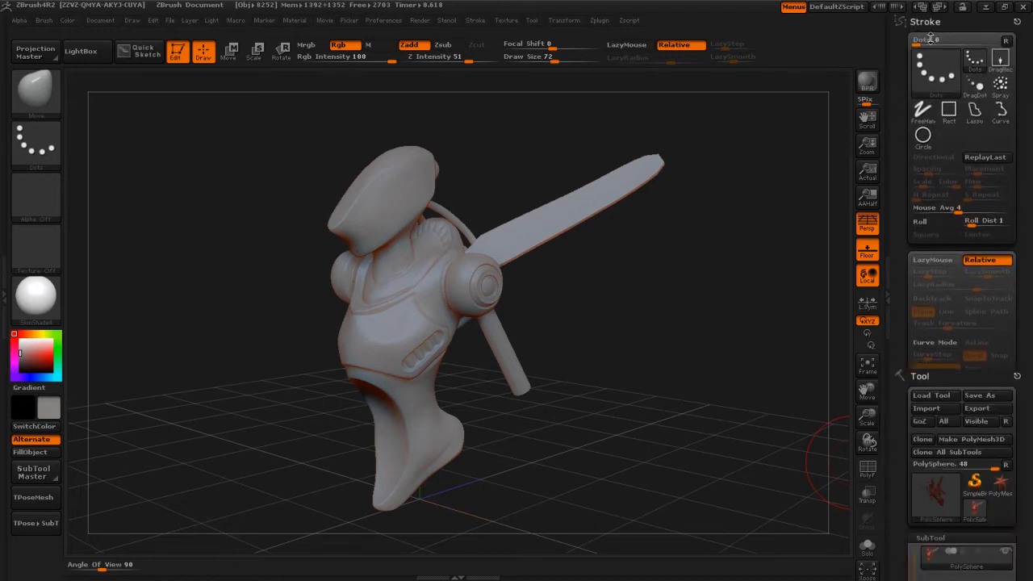
left_click(926, 22)
left_click_drag(903, 370, 907, 211)
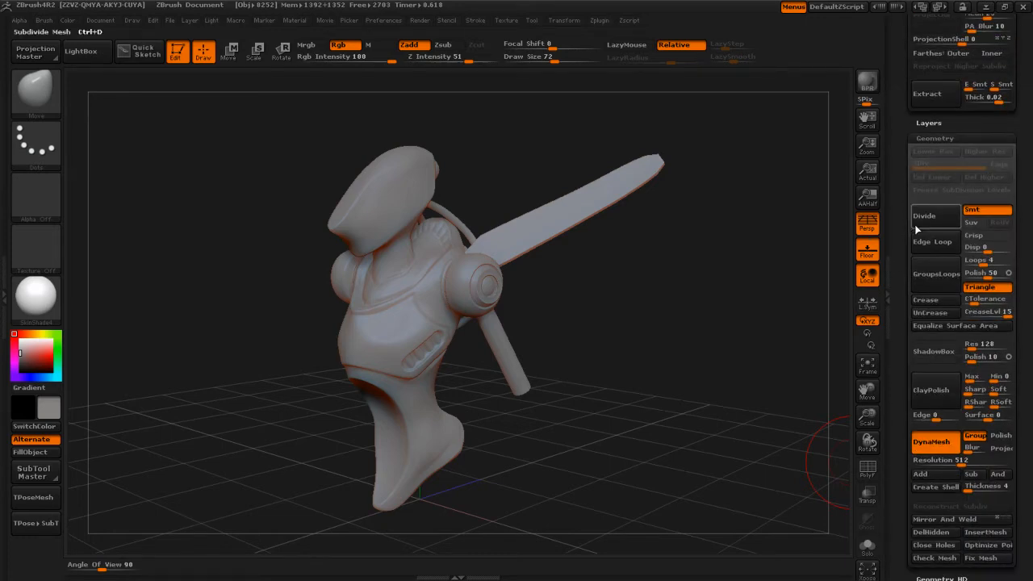
scroll(914, 243, "up", 5)
scroll(914, 243, "up", 5)
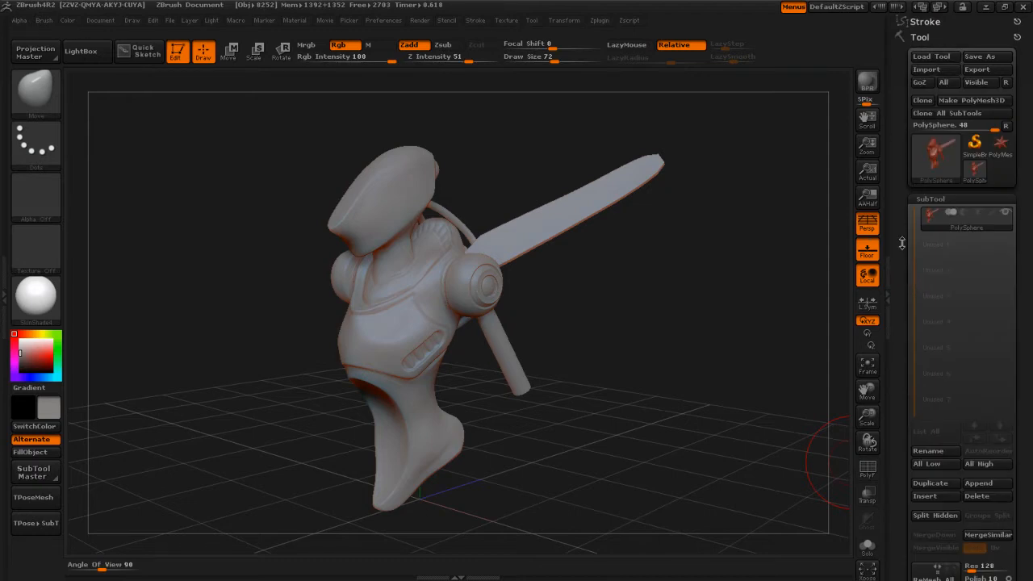
scroll(903, 352, "down", 9)
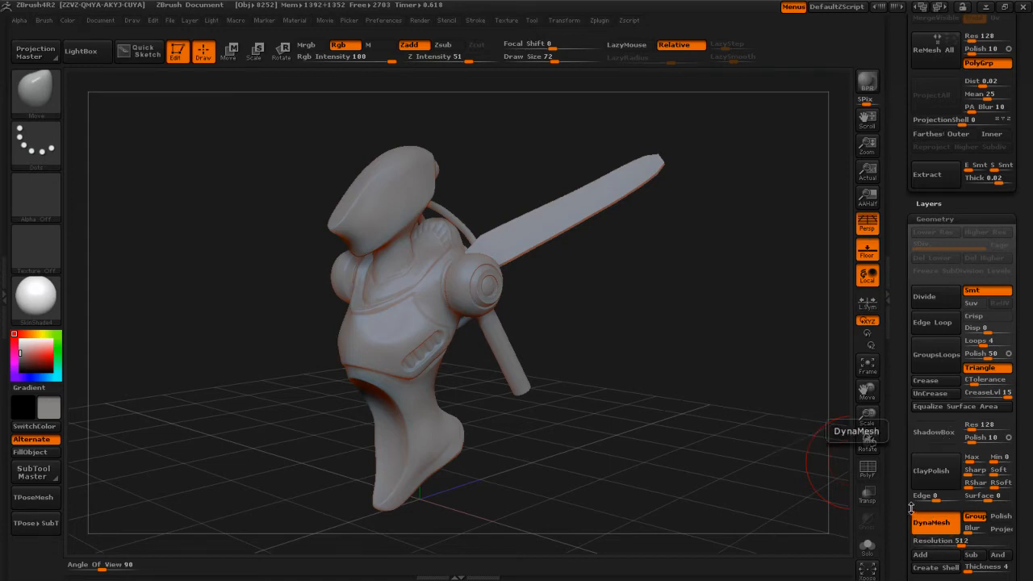
scroll(906, 531, "down", 2)
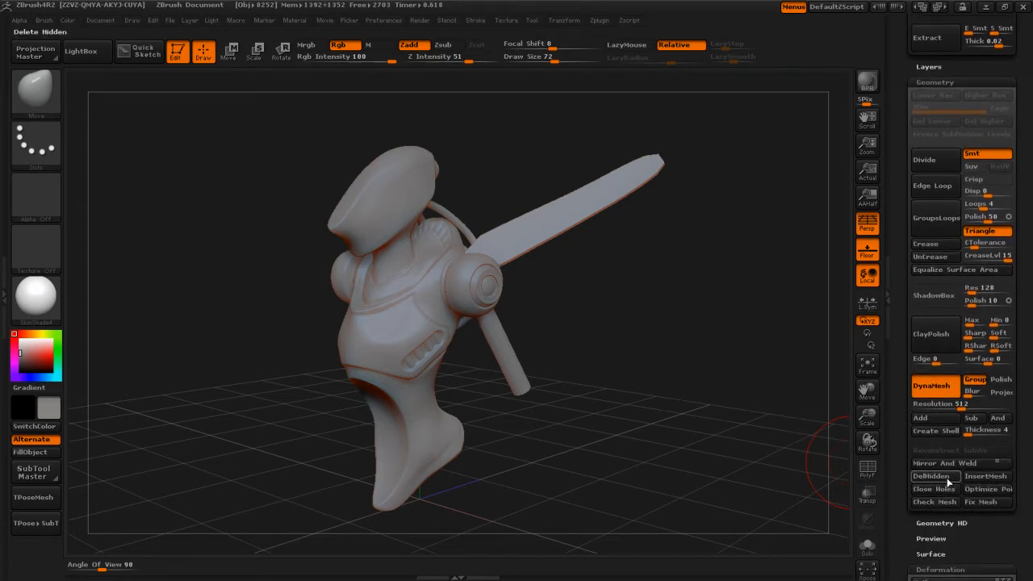
left_click(931, 476)
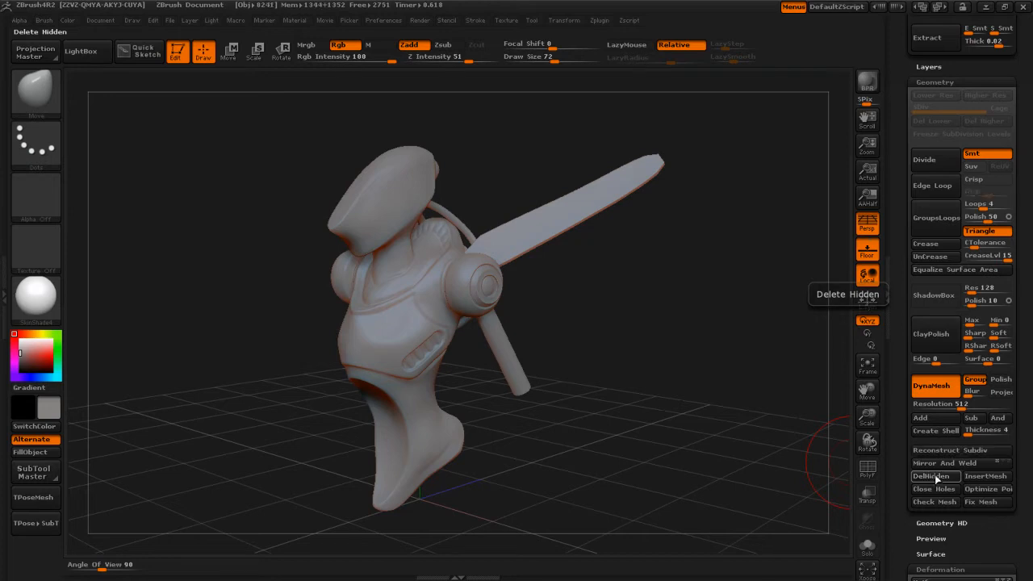
mouse_move(661, 342)
left_mouse_down()
mouse_move(646, 335)
mouse_move(662, 336)
left_mouse_up()
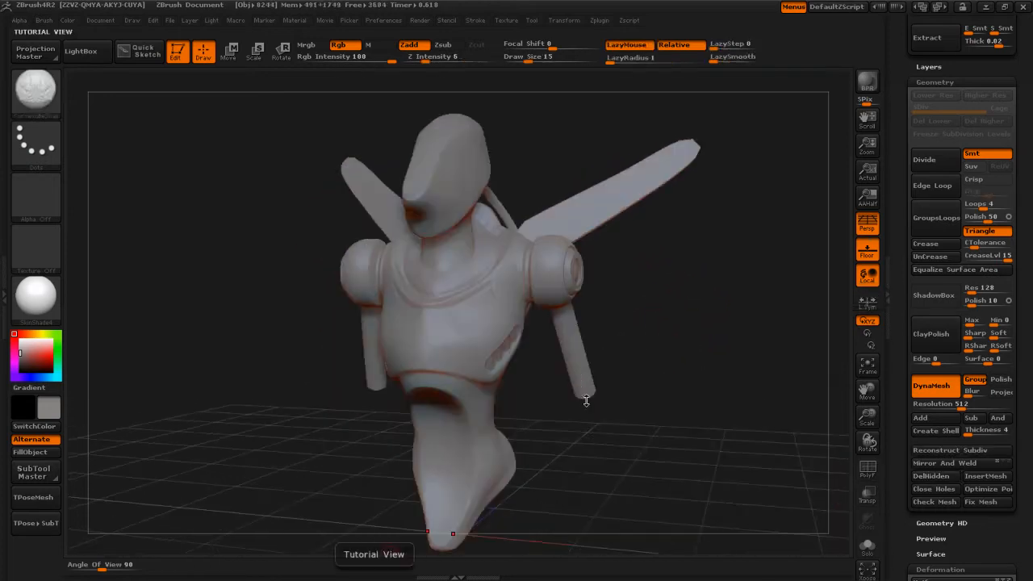
Step: Draw mirrored tubes with the CurveTubeSnap brush from the upper chest down to the hips
left_click_drag(586, 466, 602, 460)
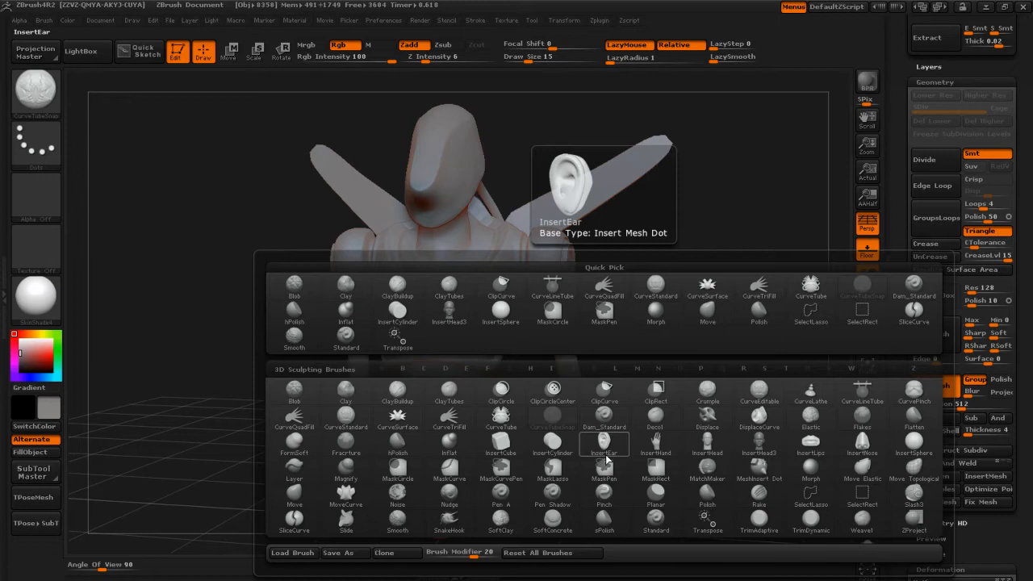
key("c")
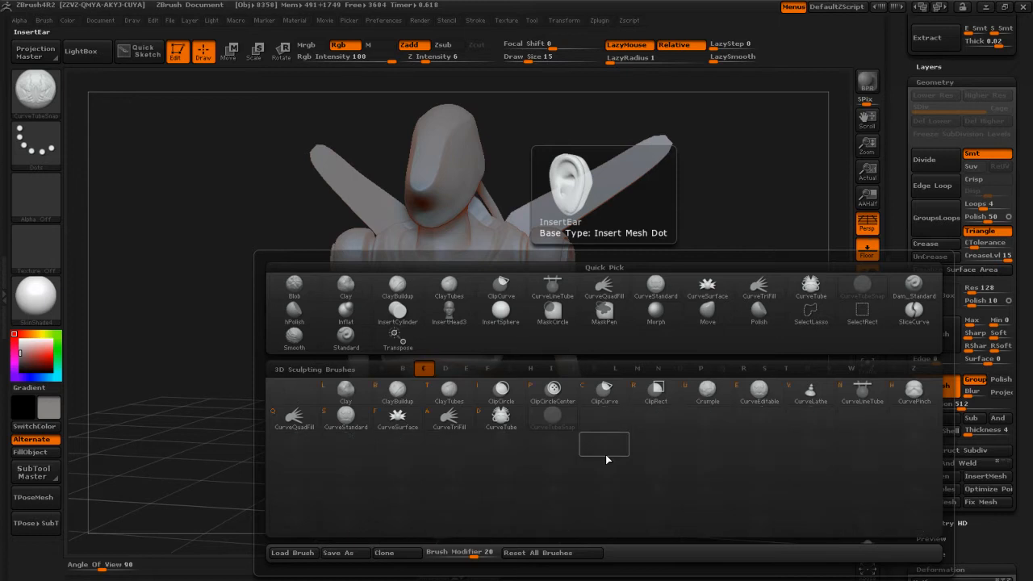
left_click(556, 418)
left_click_drag(639, 301, 549, 287)
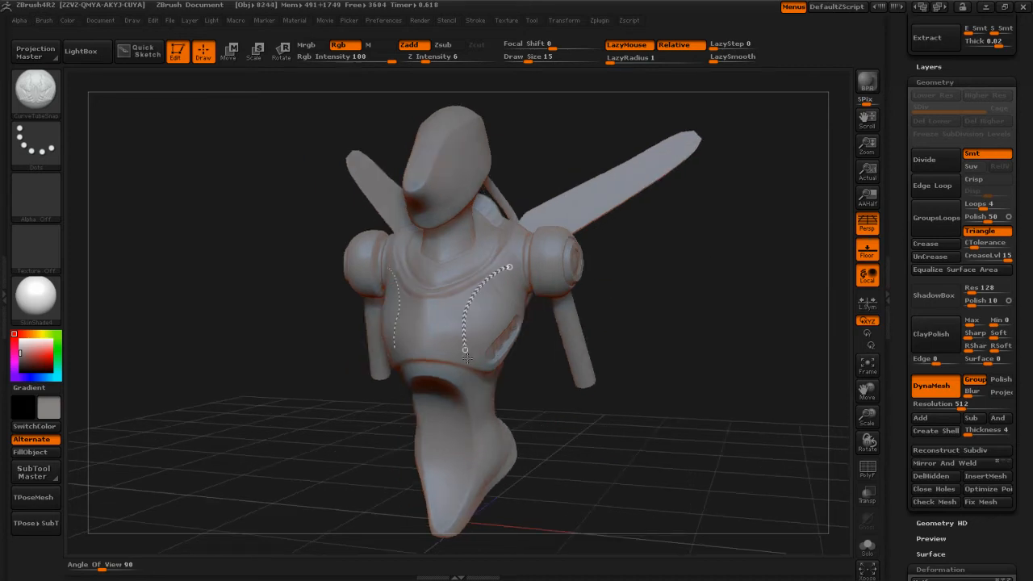
left_click_drag(480, 439, 485, 437)
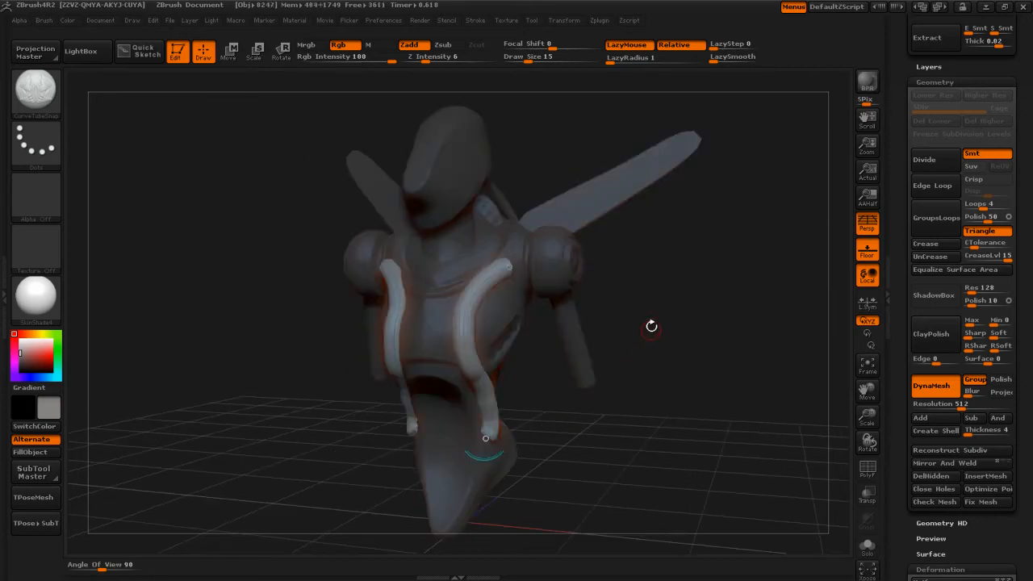
Step: Draw a mirrored pair of CurveTubeSnap tubes curving around the back of the waist and snapshot the curve
mouse_move(655, 295)
left_mouse_down()
mouse_move(622, 300)
mouse_move(734, 318)
mouse_move(626, 321)
mouse_move(686, 428)
mouse_move(465, 254)
left_mouse_up()
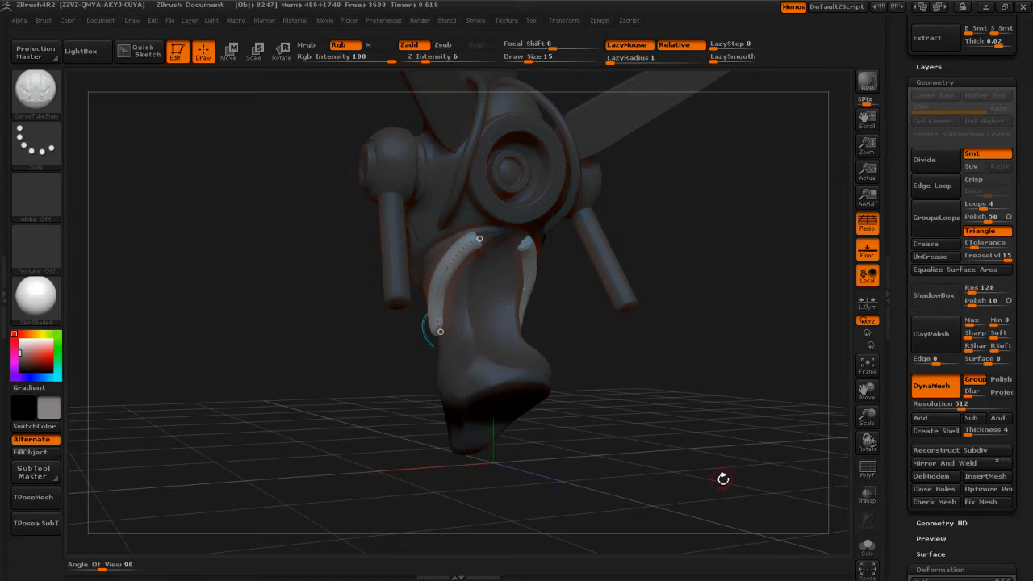
left_click_drag(897, 162, 908, 332)
left_click(929, 23)
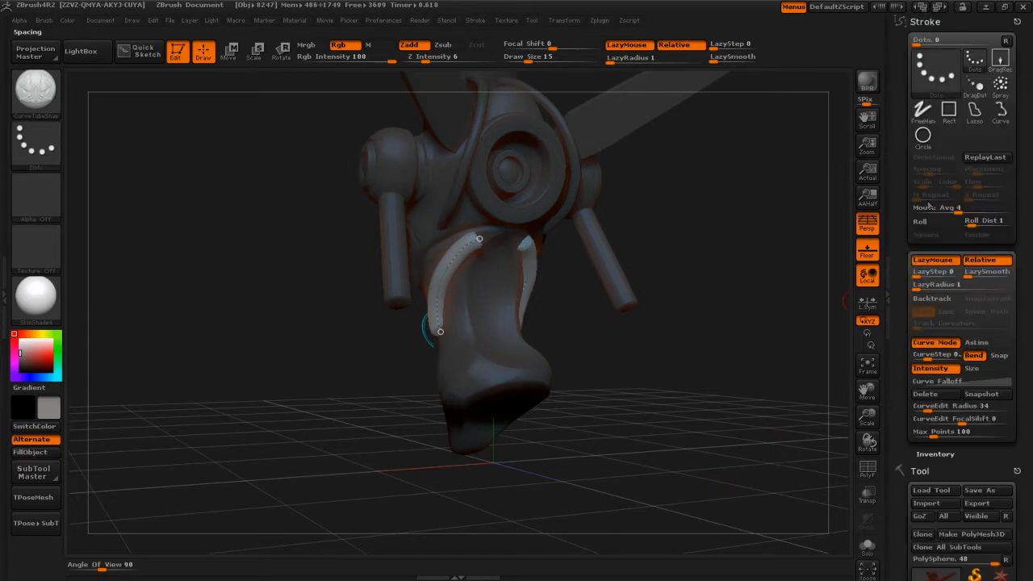
left_click(983, 394)
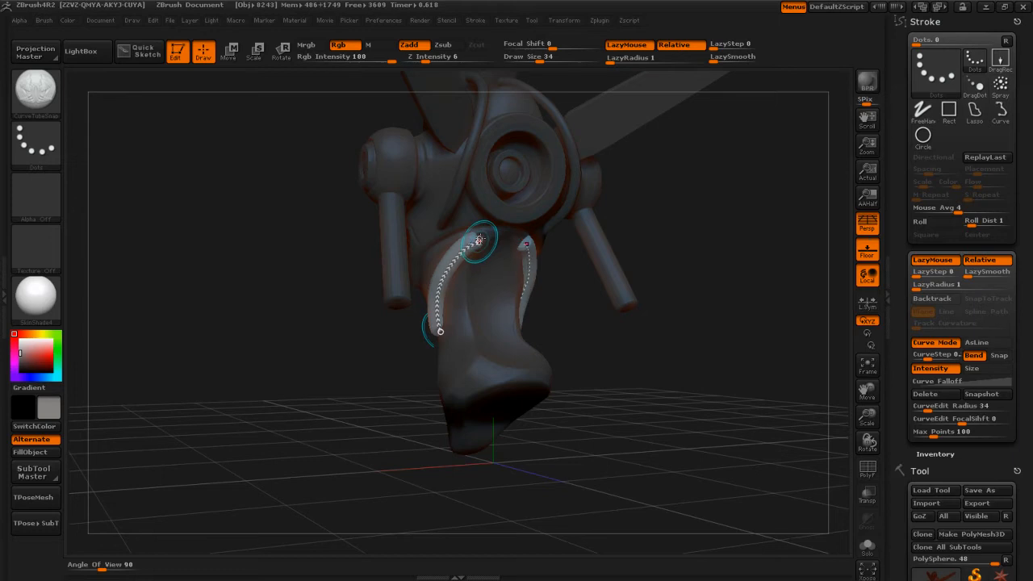
Step: Shift both ends of the tube curve down the waist to shape the next mirrored pairs of ribs
left_click_drag(480, 239, 494, 258)
left_click_drag(440, 331, 446, 336)
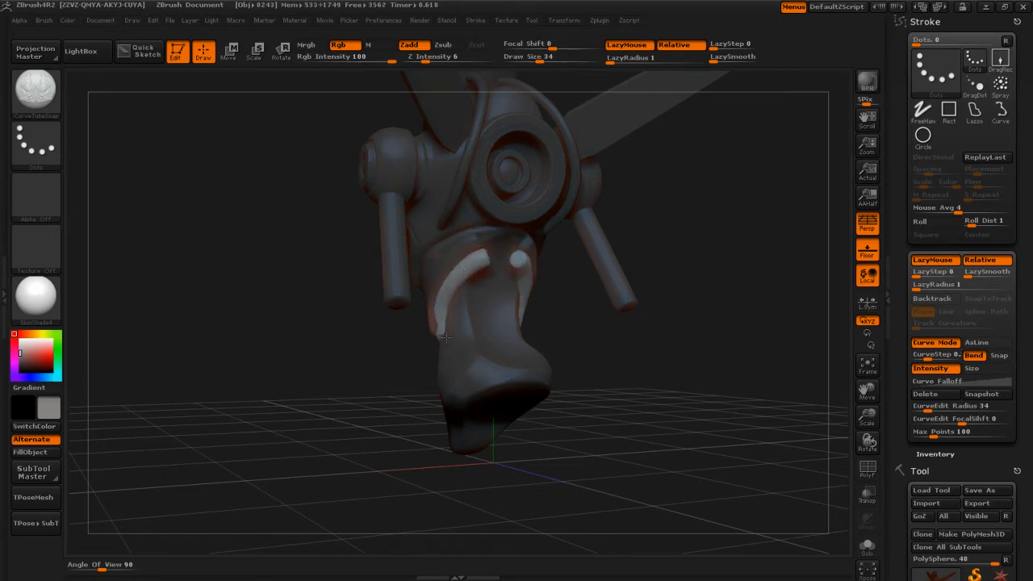
left_click_drag(569, 330, 574, 331)
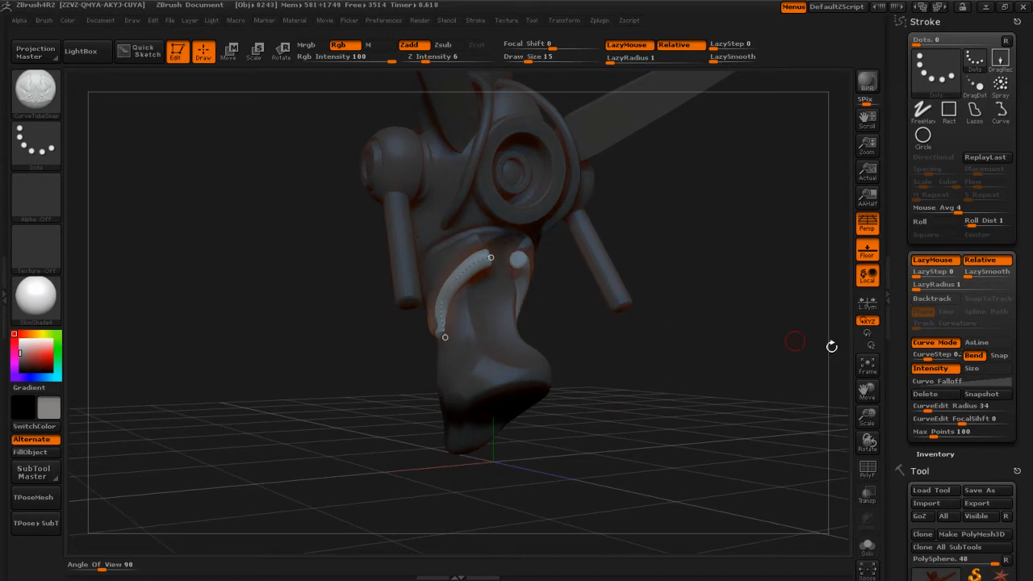
left_click_drag(490, 258, 497, 279)
key("ctrl+z")
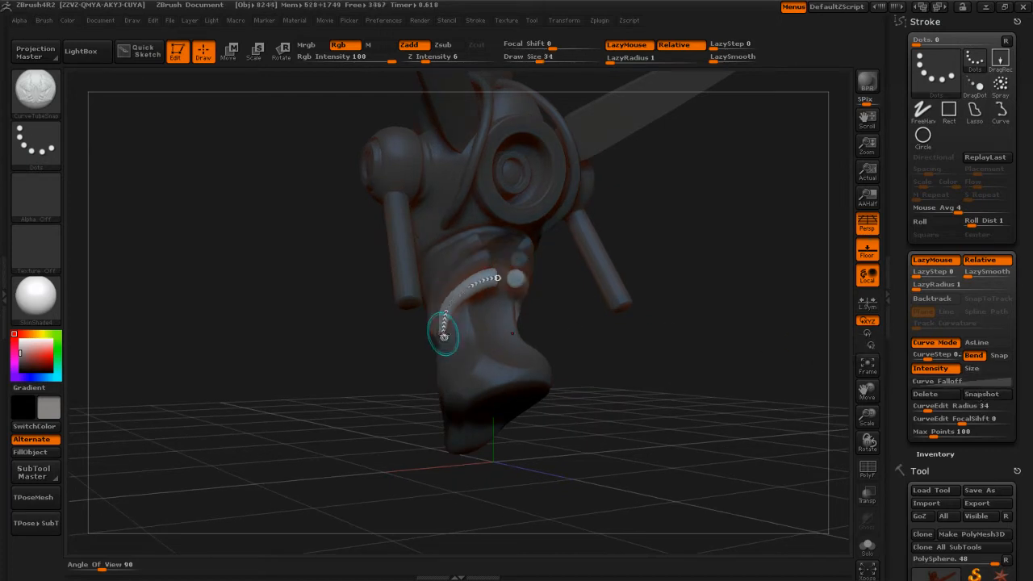
Step: Snapshot the curve again, move its ends lower for another rib pair, and adjust its middle with a curve edit radius of 70
left_click_drag(587, 336, 605, 348)
left_click(986, 397)
left_click_drag(494, 280, 501, 294)
left_click_drag(443, 329, 452, 319)
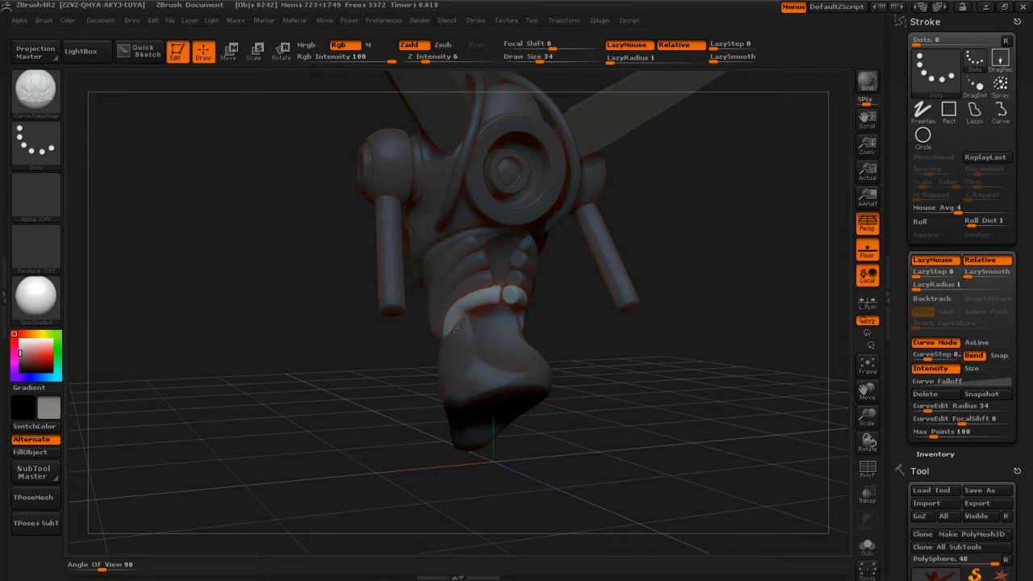
left_click_drag(578, 345, 599, 323)
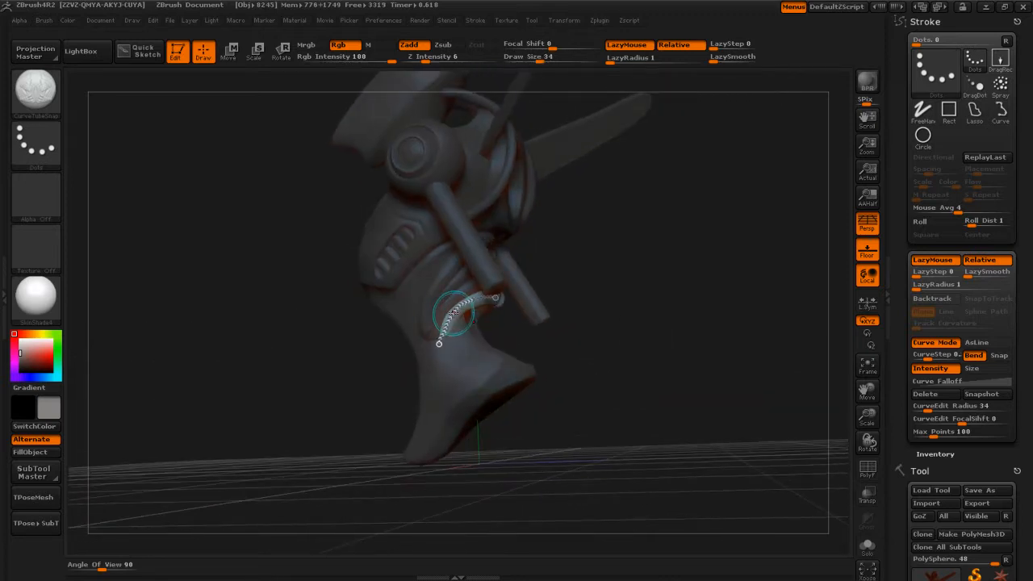
key("s")
left_click_drag(459, 313, 473, 317)
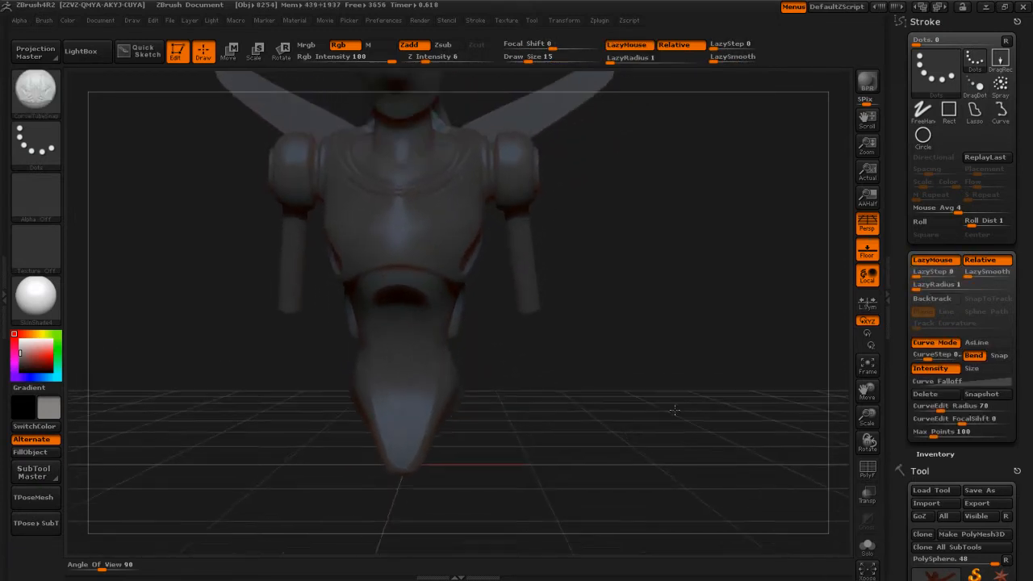
left_click_drag(675, 410, 680, 331)
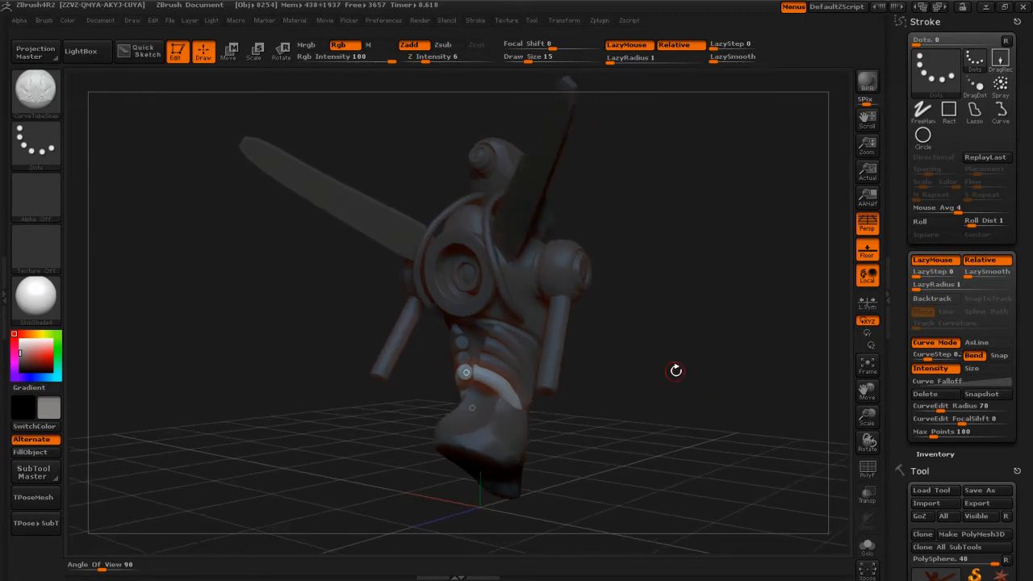
left_click_drag(683, 382, 636, 367)
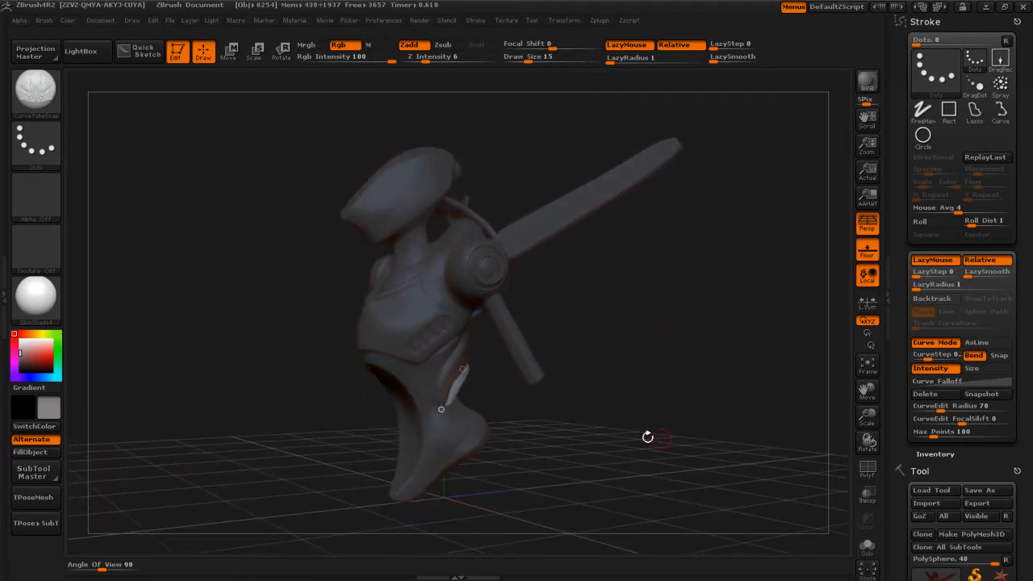
mouse_move(655, 421)
left_mouse_down()
mouse_move(678, 417)
mouse_move(653, 406)
mouse_move(657, 423)
left_mouse_up()
key("ctrl")
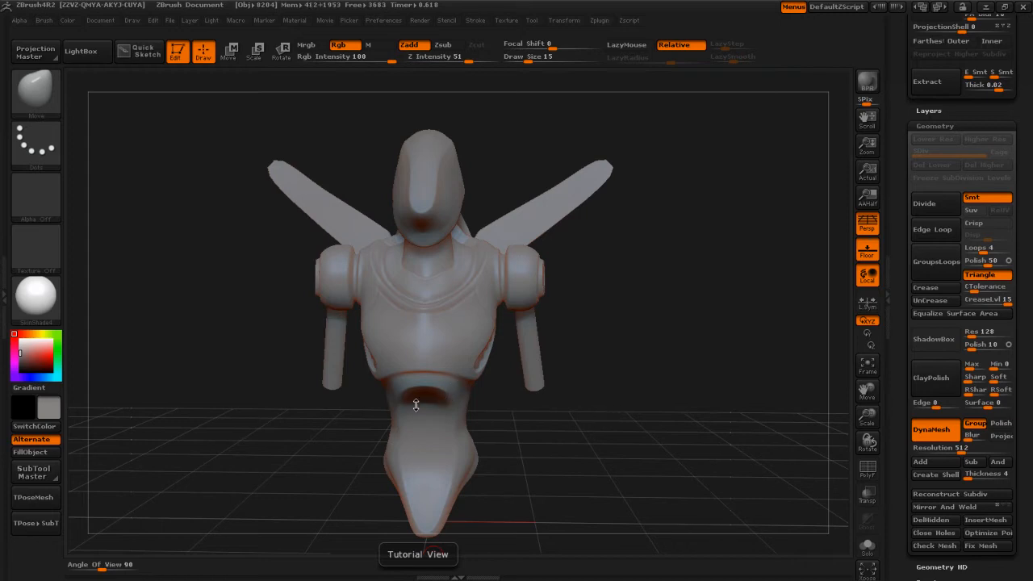
Step: Draw a mirrored pair of straight tubes outward from the lower chest with the CurveLineTube brush at draw size 15
key("b")
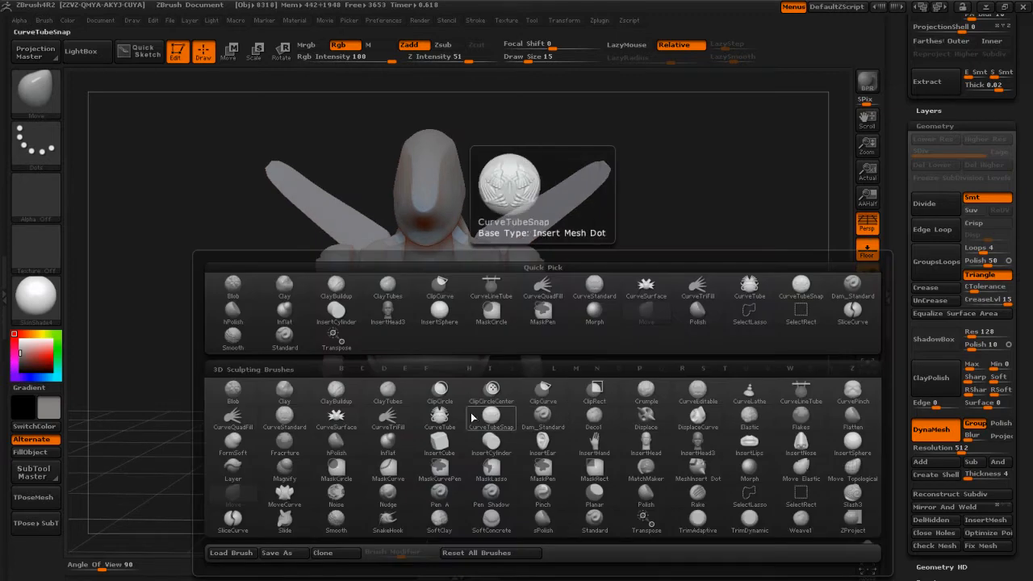
key("c")
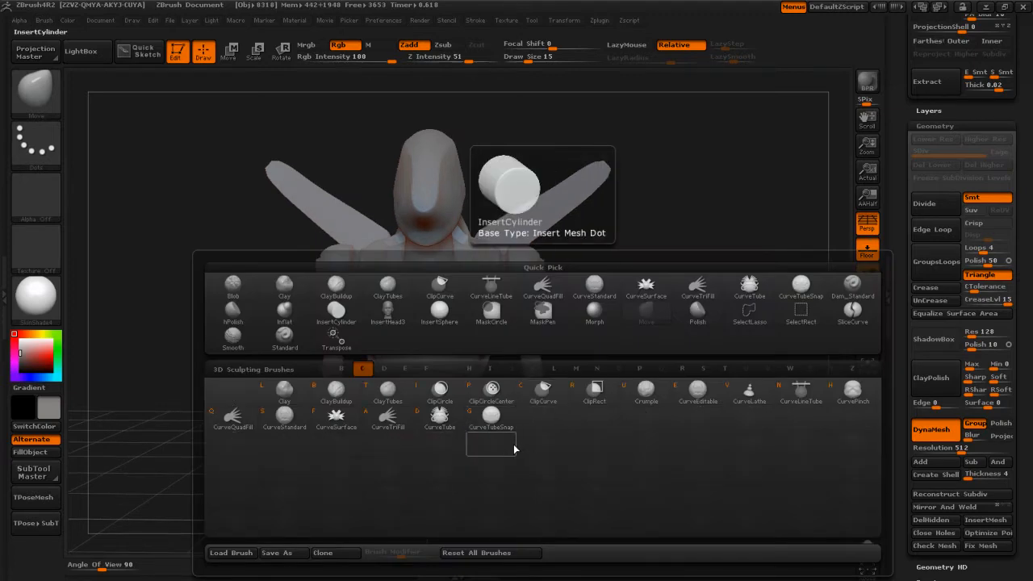
left_click(800, 394)
mouse_move(458, 359)
left_mouse_down()
mouse_move(734, 397)
mouse_move(723, 395)
left_mouse_up()
left_click_drag(710, 468, 500, 373)
mouse_move(676, 476)
left_mouse_down()
mouse_move(657, 487)
mouse_move(683, 478)
left_mouse_up()
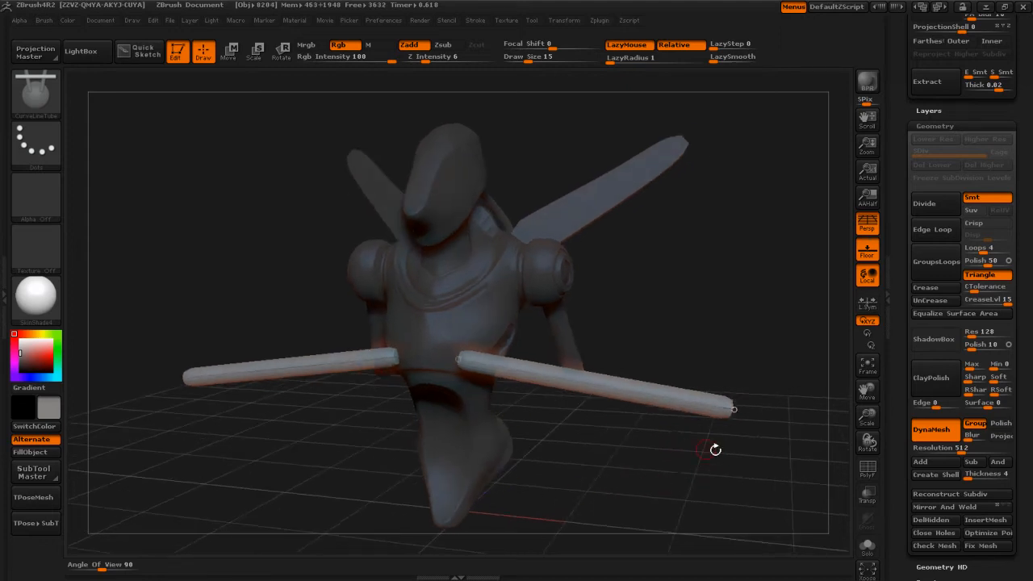
Step: Expand the stroke's Curve Falloff graph, bend it into a peak and a dip, and update the straight tubes
left_click_drag(909, 145, 923, 358)
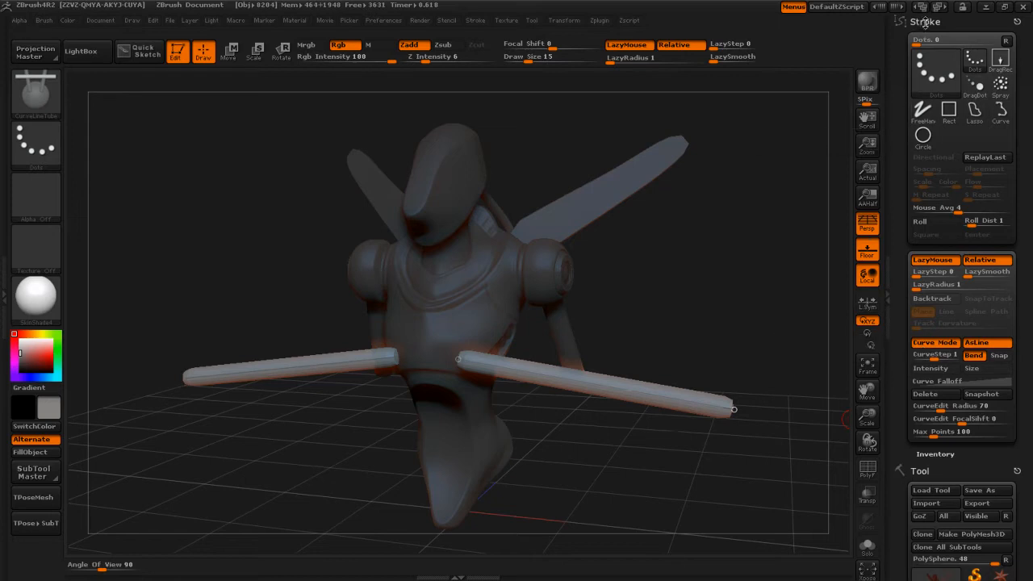
left_click(925, 22)
left_click(480, 23)
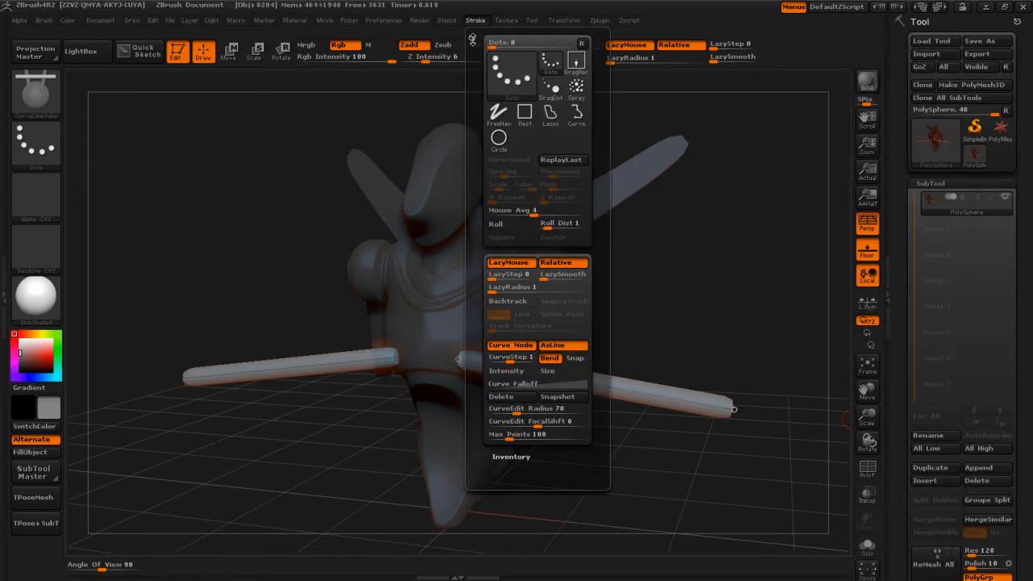
left_click(924, 22)
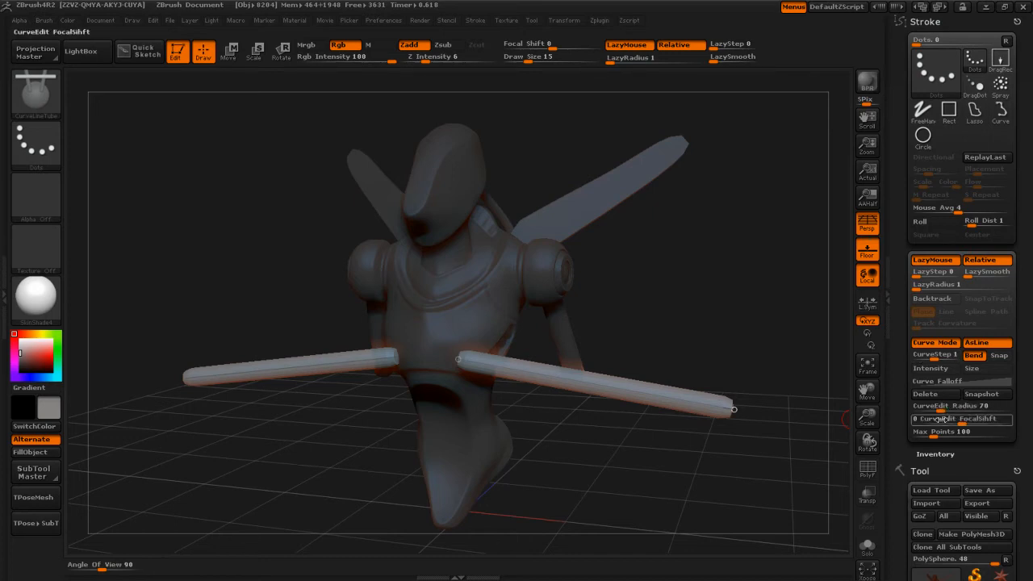
left_click(954, 383)
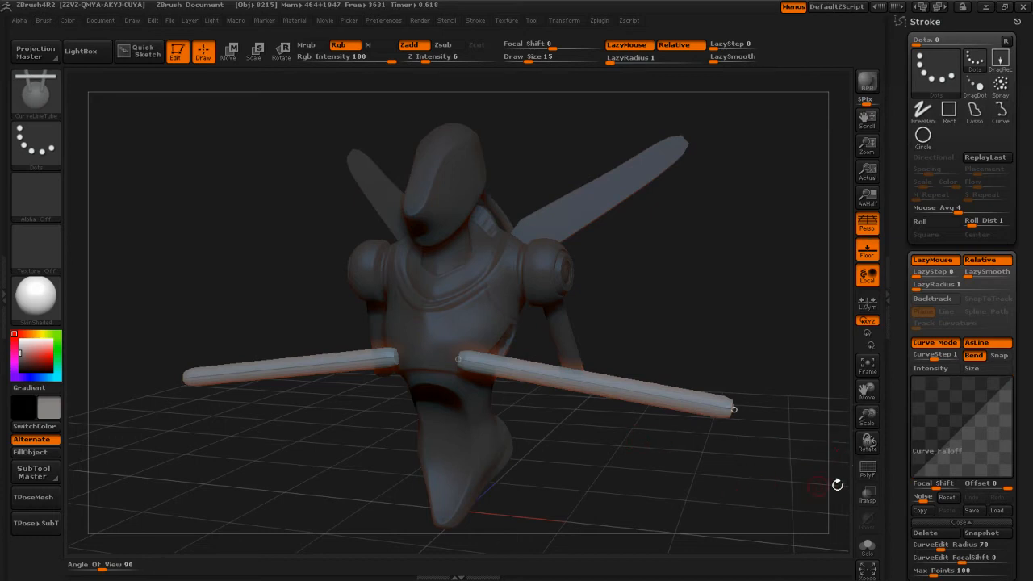
left_click_drag(948, 447, 982, 432)
left_click(459, 363)
left_click_drag(459, 362, 465, 362)
left_click_drag(748, 426, 752, 424)
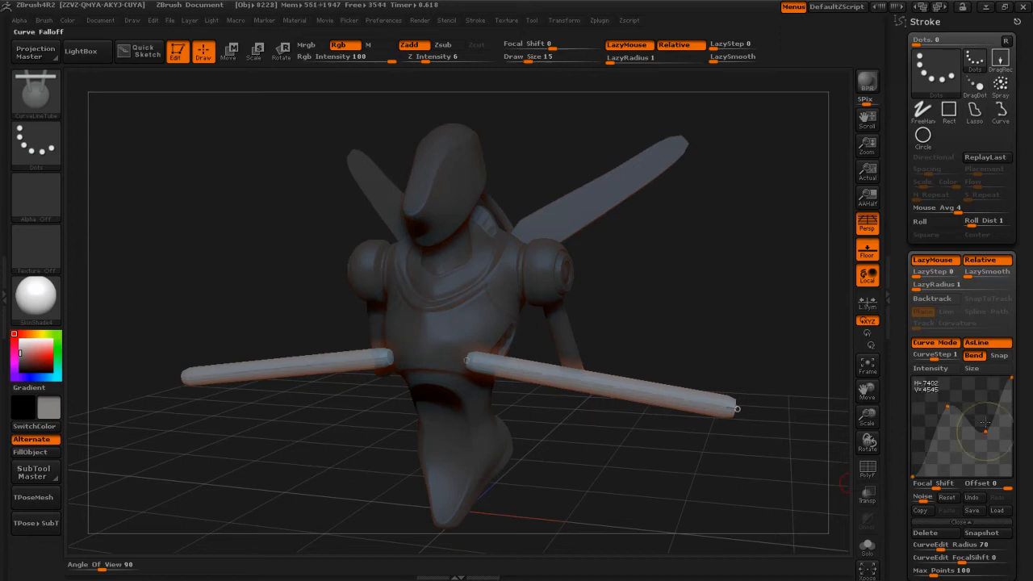
Step: Enable Size for the curve falloff, update the tubes, and reshape the falloff graph into repeated peaks and valleys
left_click(982, 371)
left_click(731, 408)
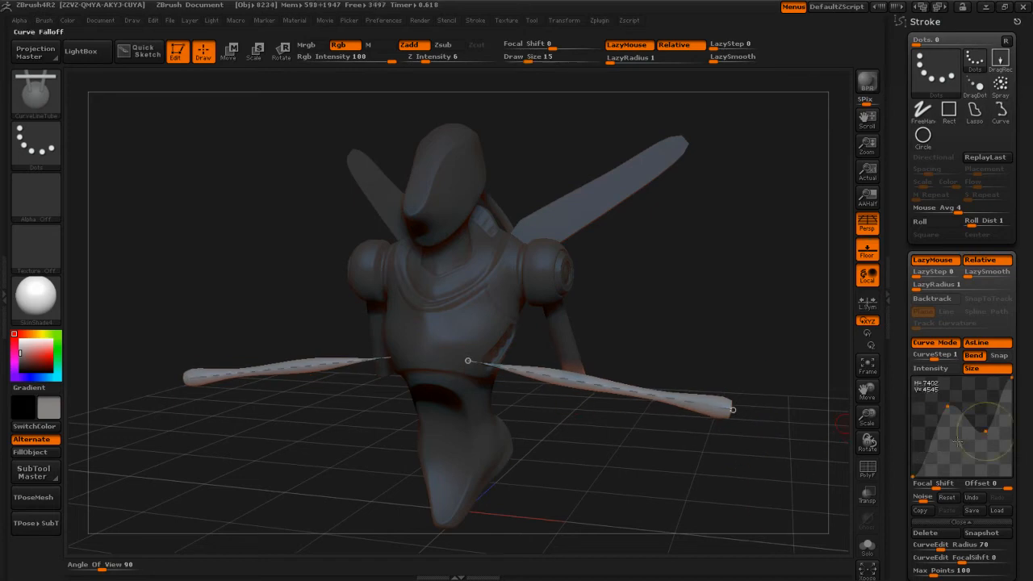
mouse_move(989, 400)
left_click_drag(913, 476, 969, 392)
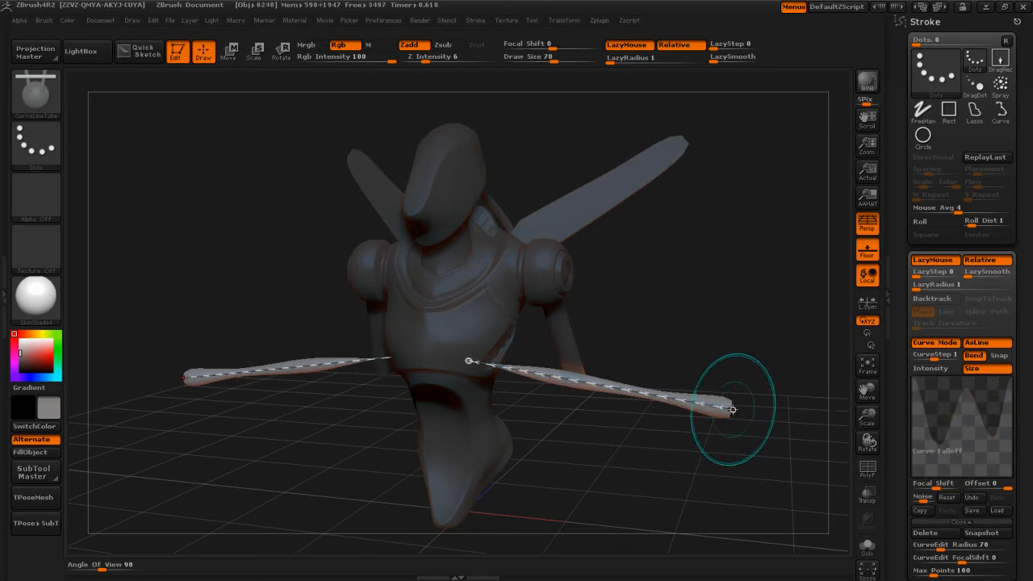
Step: Update the tubes with the current falloff, lower both ends of the falloff graph, and update them again
left_click(733, 410)
mouse_move(481, 360)
left_mouse_down("shift")
mouse_move(557, 377)
mouse_move(529, 373)
mouse_move(517, 387)
mouse_move(555, 384)
left_mouse_up("shift")
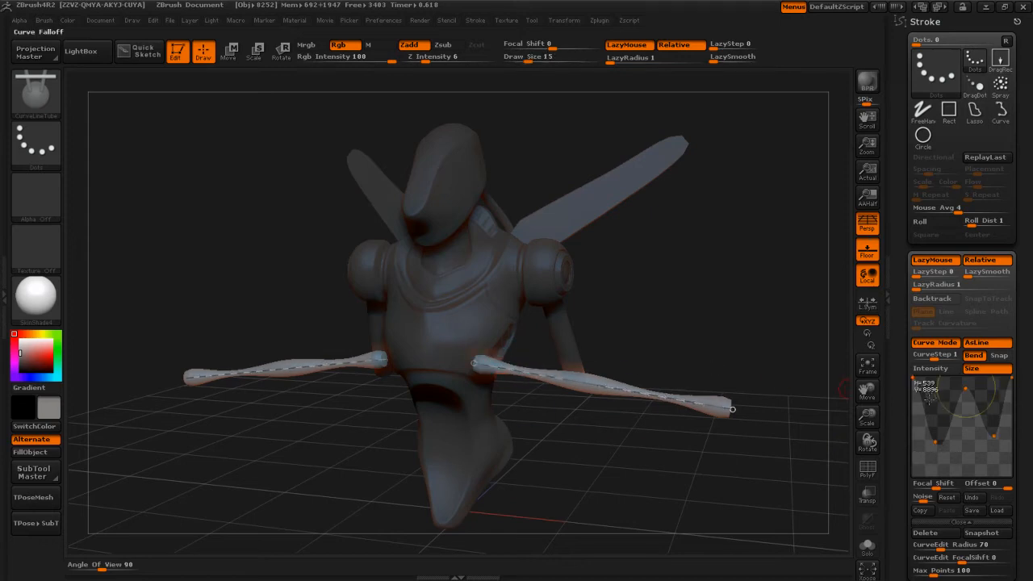
left_click_drag(913, 379, 914, 419)
left_click_drag(965, 390, 1012, 418)
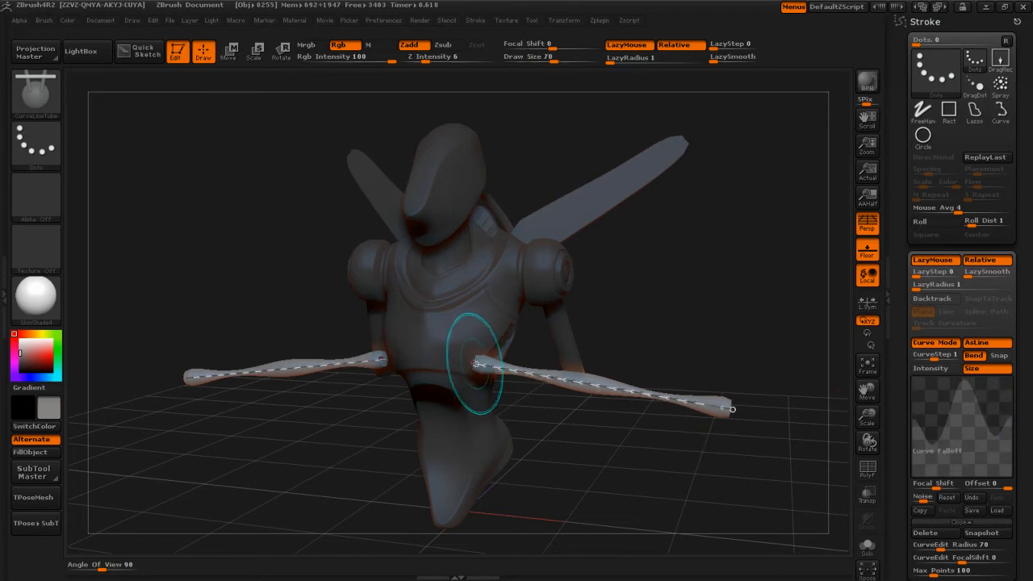
left_click(473, 365)
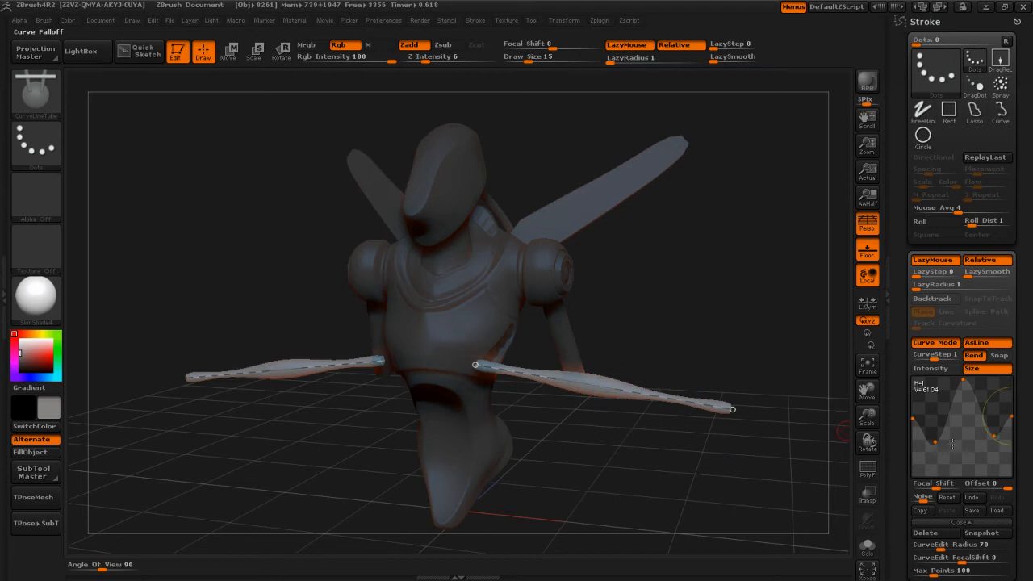
Step: Remove the valley points from the falloff graph to leave one central peak, and update the tubes
left_click_drag(935, 443, 930, 404)
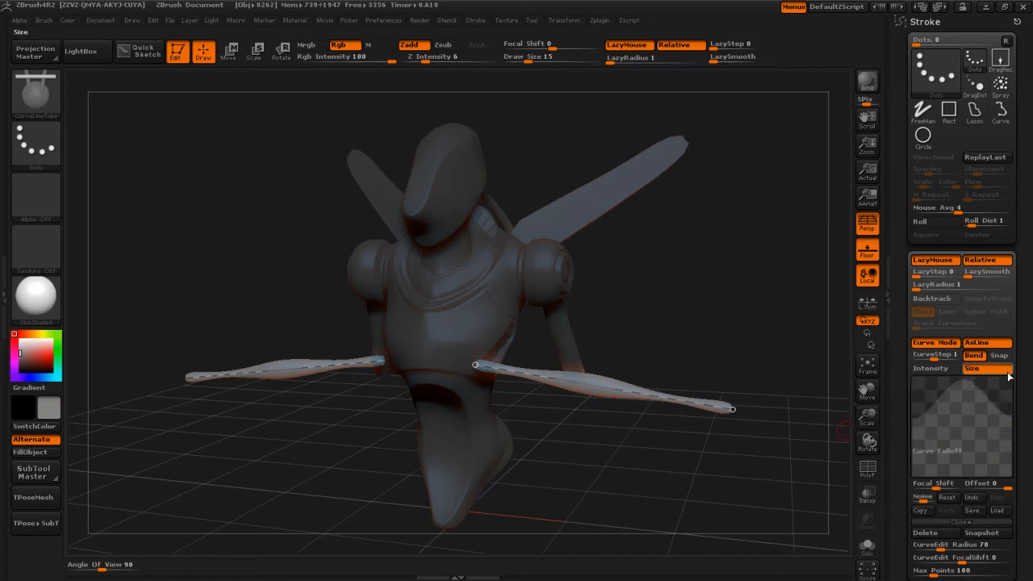
left_click(478, 365)
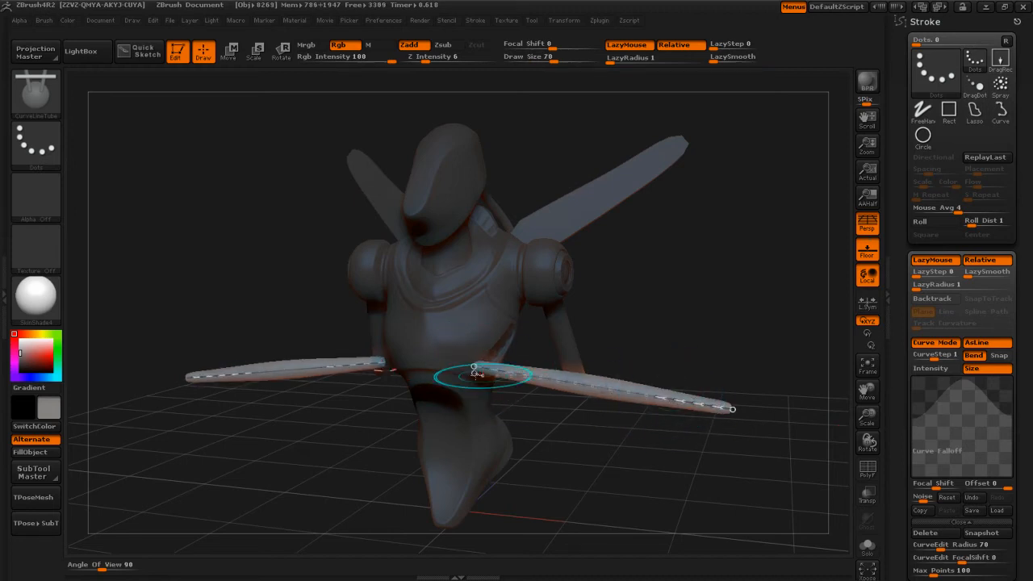
left_click_drag(731, 431, 704, 466)
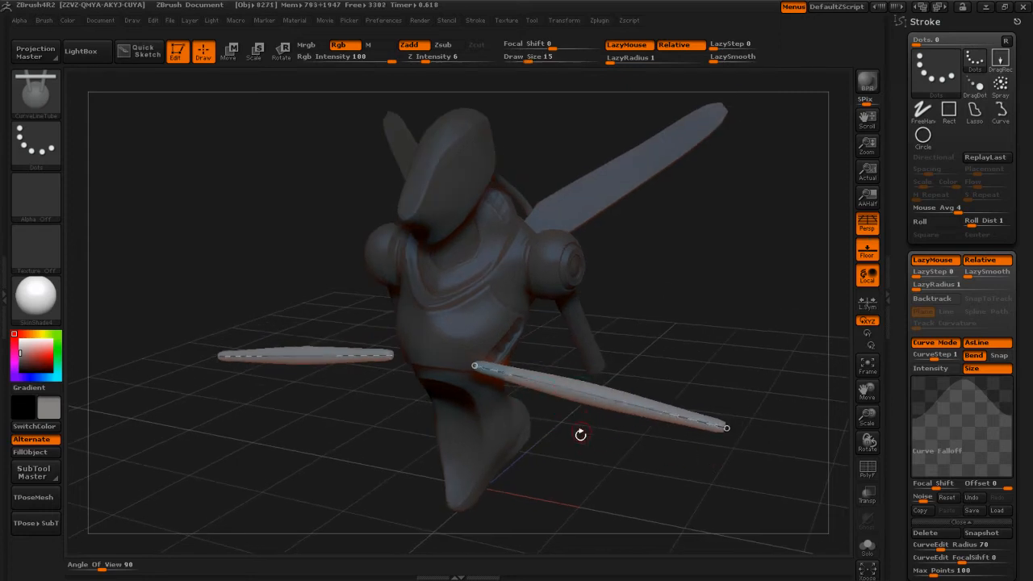
left_click_drag(589, 443, 598, 431)
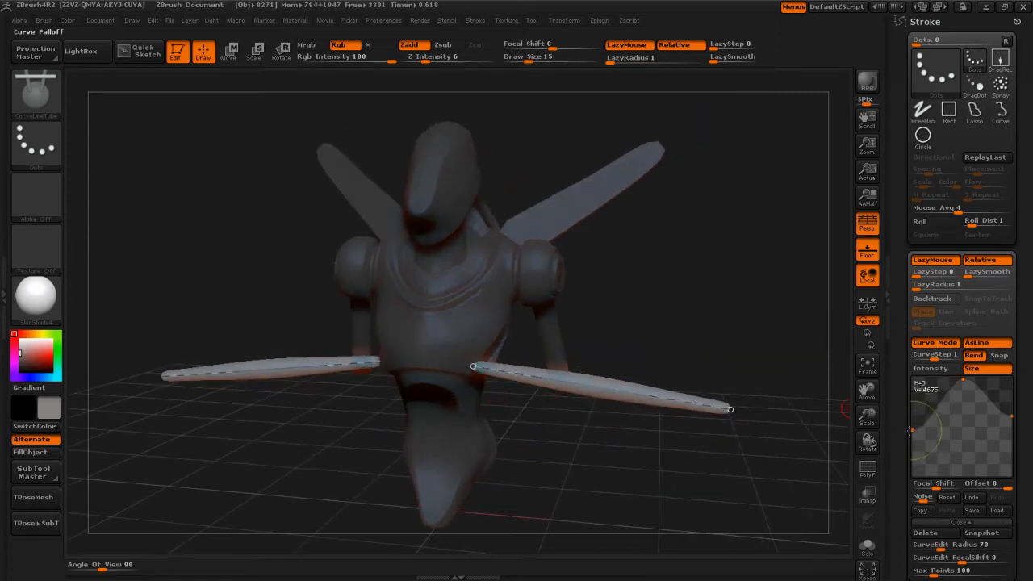
Step: Lower both ends of the falloff graph, raise the draw size to 65, and update the tubes
left_click_drag(1012, 421, 1014, 441)
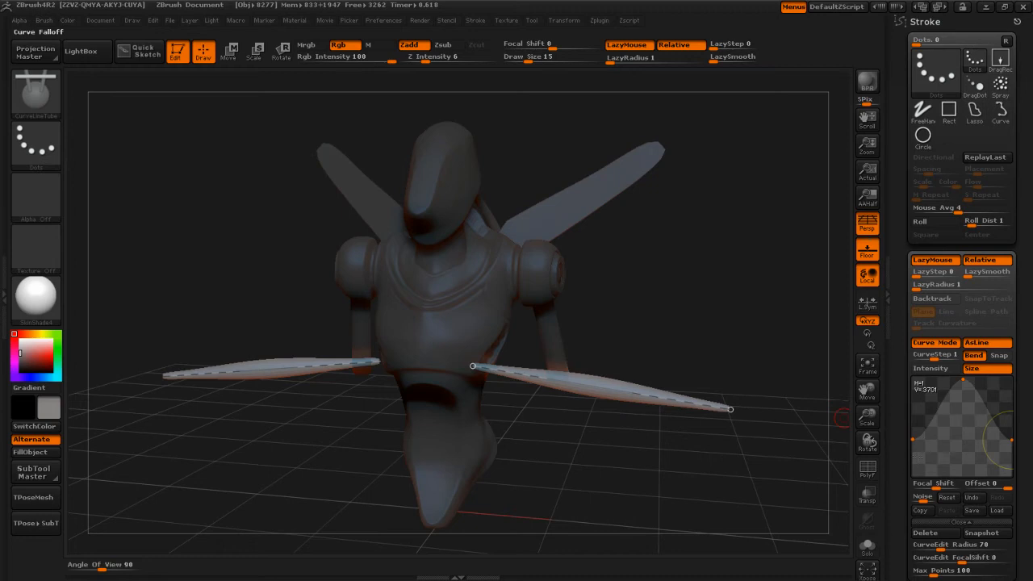
key("s")
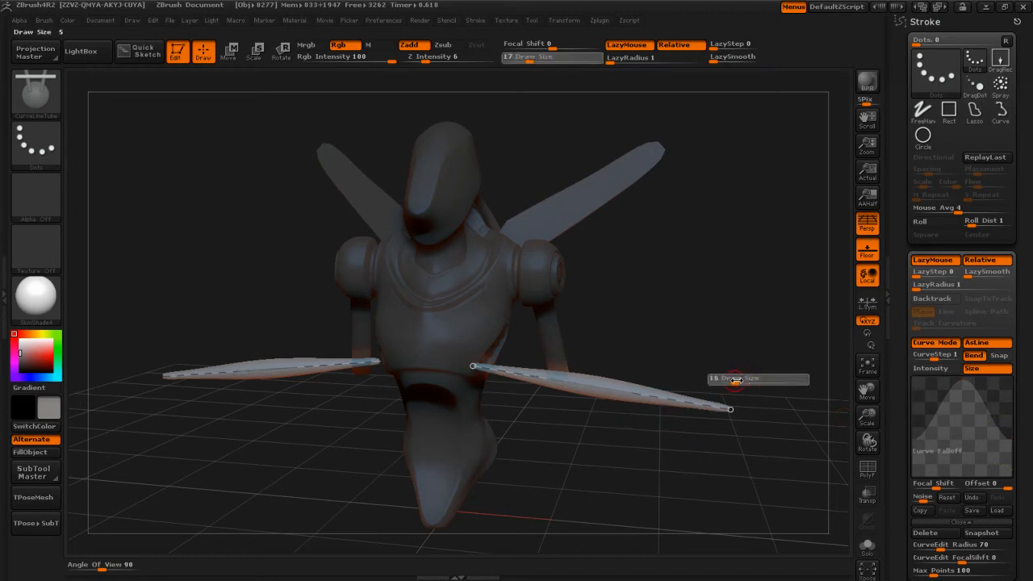
left_click_drag(759, 388, 763, 387)
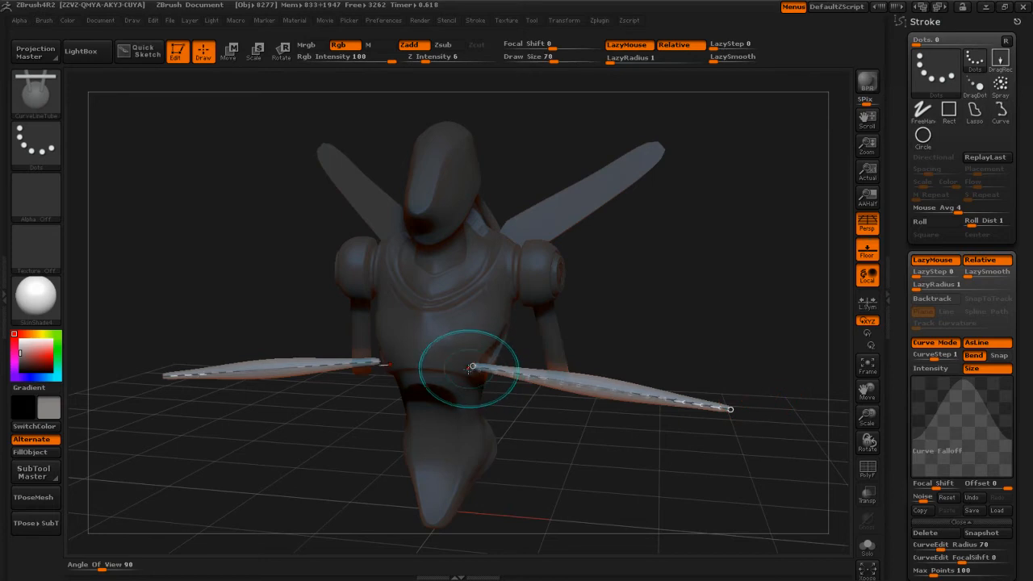
left_click(472, 367)
Step: Pull both ends of the falloff graph close to the bottom and update the tubes into strongly tapered bulbs
left_click_drag(912, 442, 909, 457)
left_click_drag(1011, 441, 1011, 463)
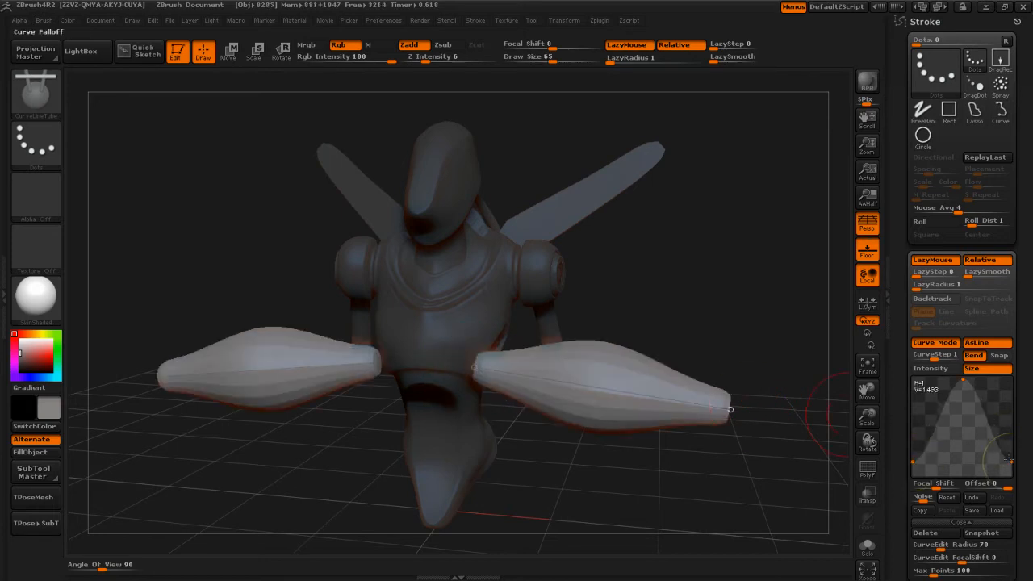
left_click(726, 409)
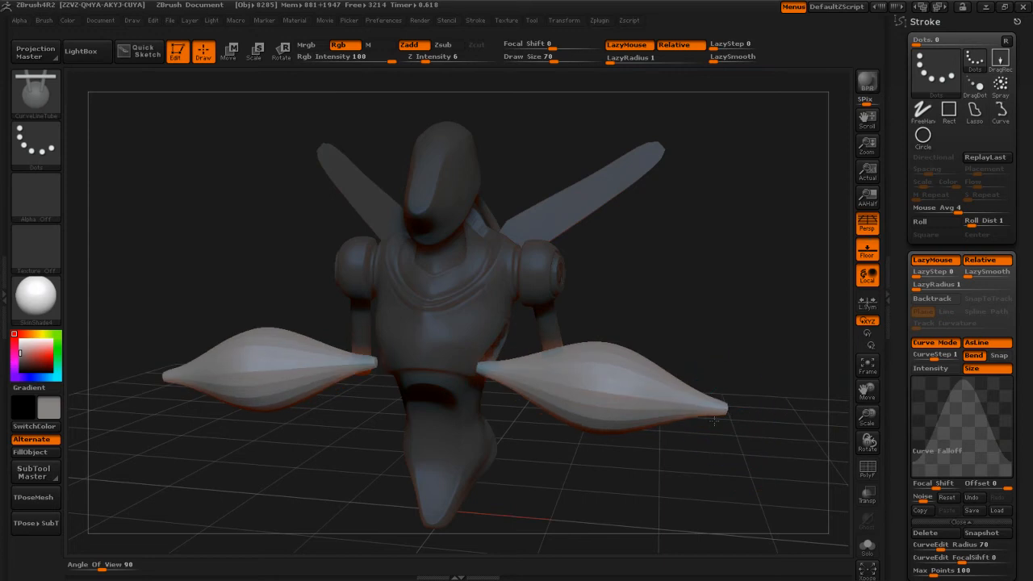
left_click(627, 385)
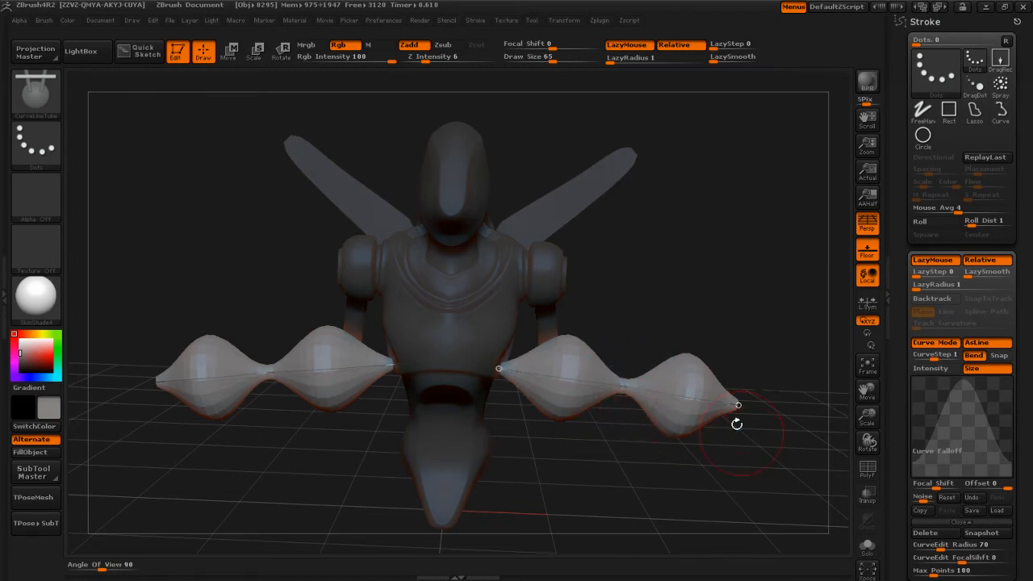
mouse_move(622, 388)
left_mouse_down()
mouse_move(628, 365)
mouse_move(627, 405)
left_mouse_up()
key("ctrl+s")
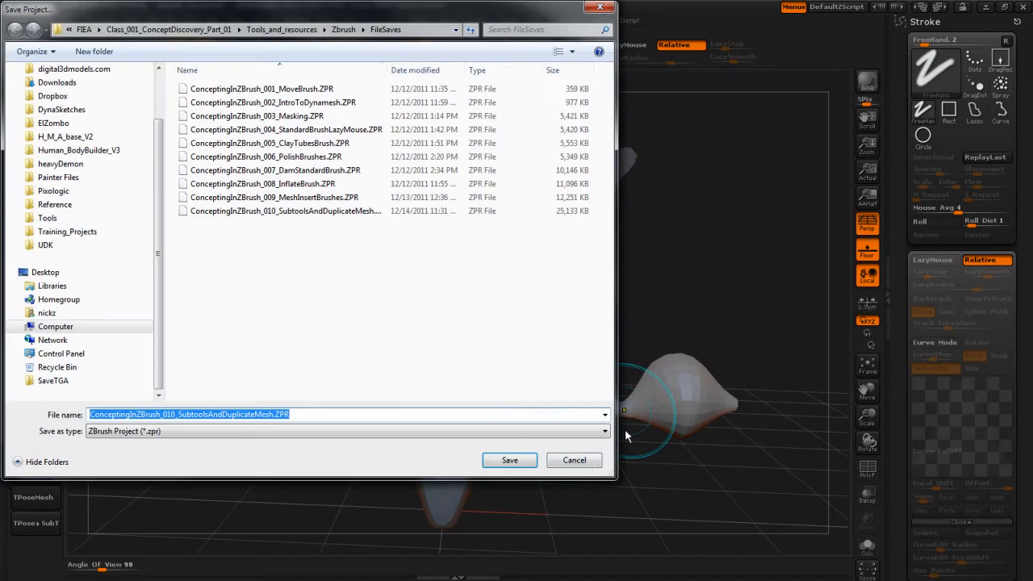
left_click(593, 461)
key("bracketright")
left_click_drag(615, 461, 617, 429)
Step: Move the tubes' inner curve ends closer to the torso and their outer ends slightly outward and down
left_click_drag(499, 369, 485, 368)
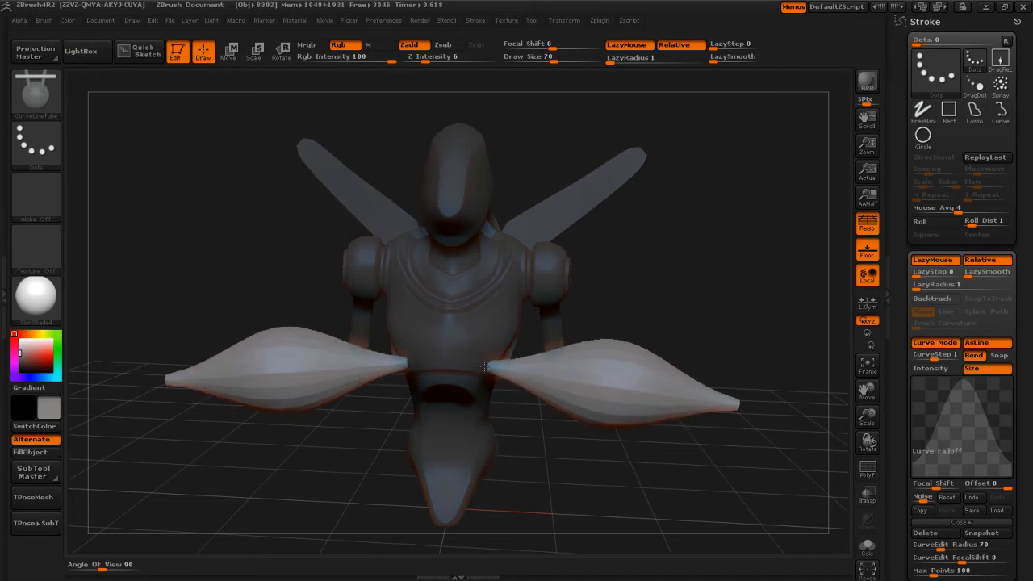
left_click_drag(738, 404, 751, 413)
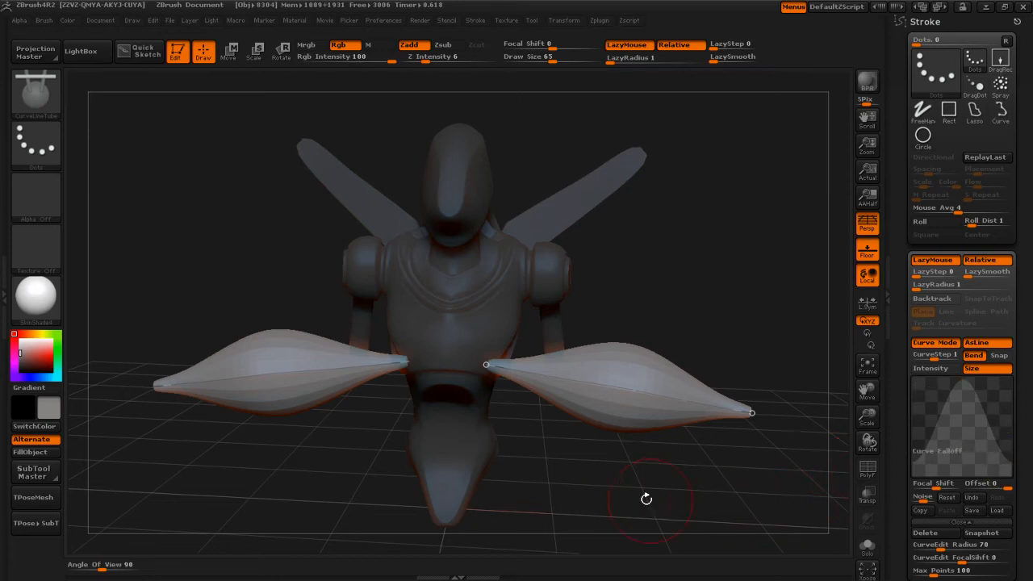
left_click_drag(597, 487, 497, 407)
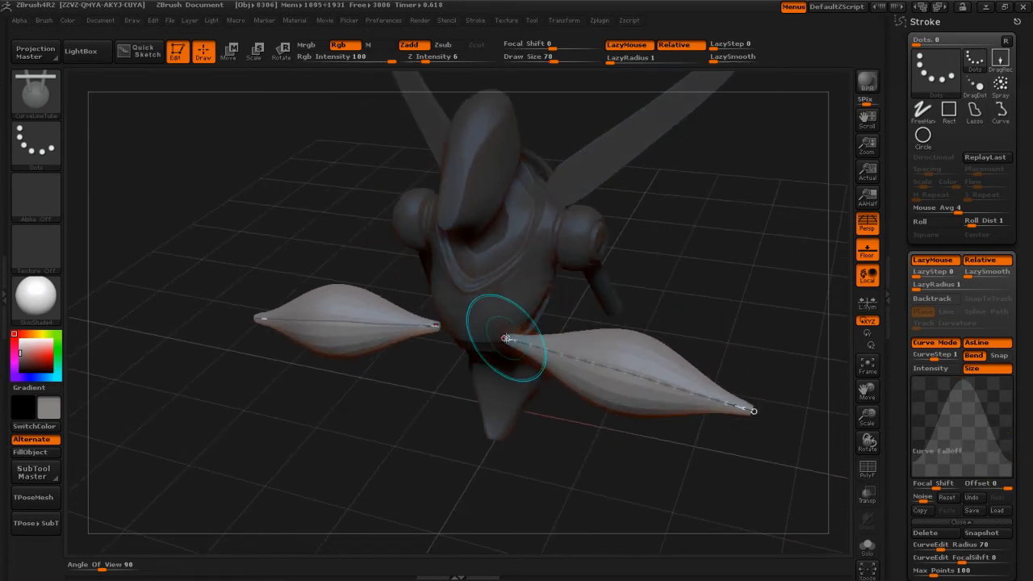
left_click_drag(522, 324, 516, 324)
Step: Swing the mirrored tubes' outer curve ends down so the tubes hang beside the torso
left_click_drag(725, 448, 615, 523)
left_click_drag(680, 376, 628, 389)
left_click_drag(690, 491, 683, 469)
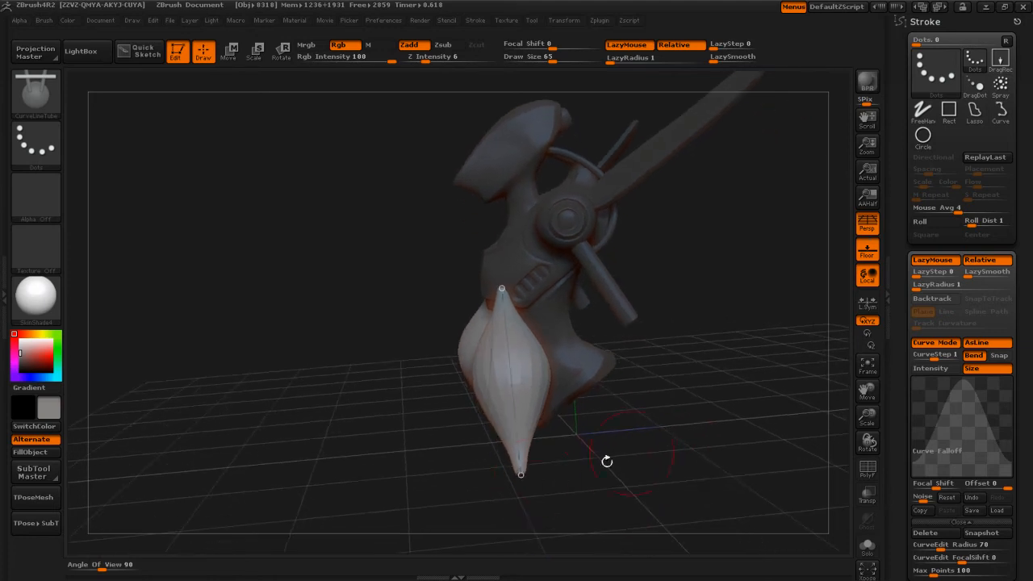
left_click_drag(522, 473, 667, 436)
mouse_move(632, 476)
left_mouse_down()
mouse_move(683, 478)
mouse_move(672, 476)
left_mouse_up()
left_click_drag(692, 303, 717, 291)
left_click_drag(595, 293, 617, 304)
key("ctrl+z")
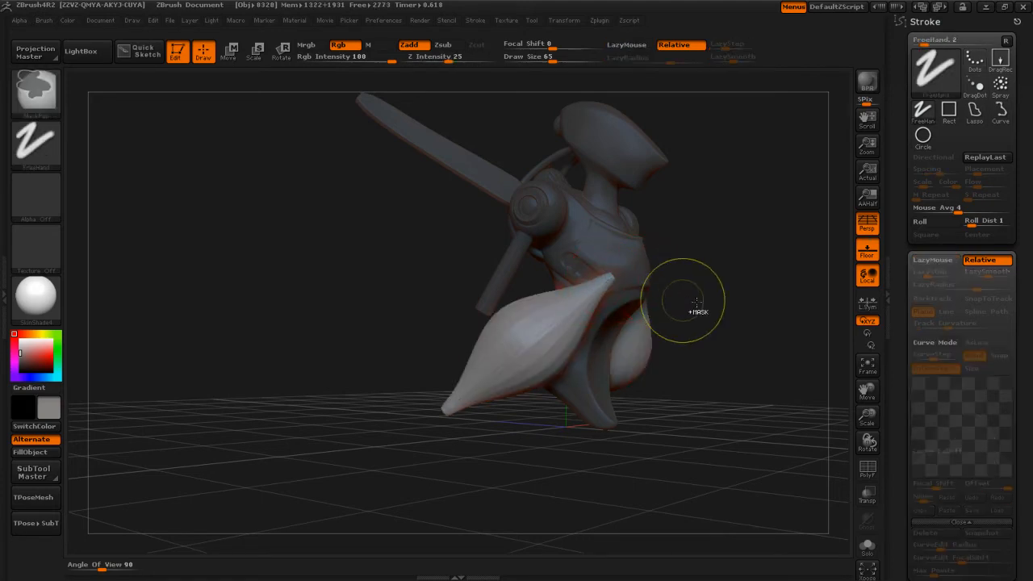
key("ctrl+z")
Step: Move the tubes' upper ends to the bottoms of the upper arms and position their lower ends to form hanging forearms
left_click_drag(733, 304, 801, 301)
left_click_drag(645, 458, 559, 402)
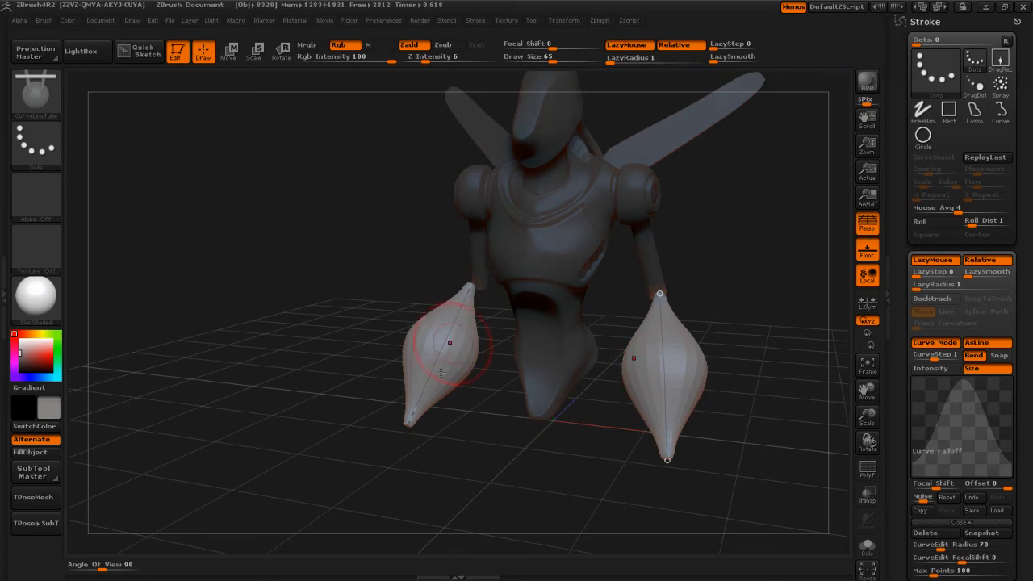
mouse_move(729, 295)
left_mouse_down()
mouse_move(749, 287)
mouse_move(662, 312)
mouse_move(597, 293)
left_mouse_up()
left_click_drag(529, 483, 561, 483)
left_click_drag(569, 529, 671, 475)
left_click_drag(536, 480, 501, 489)
left_click_drag(489, 308, 476, 306)
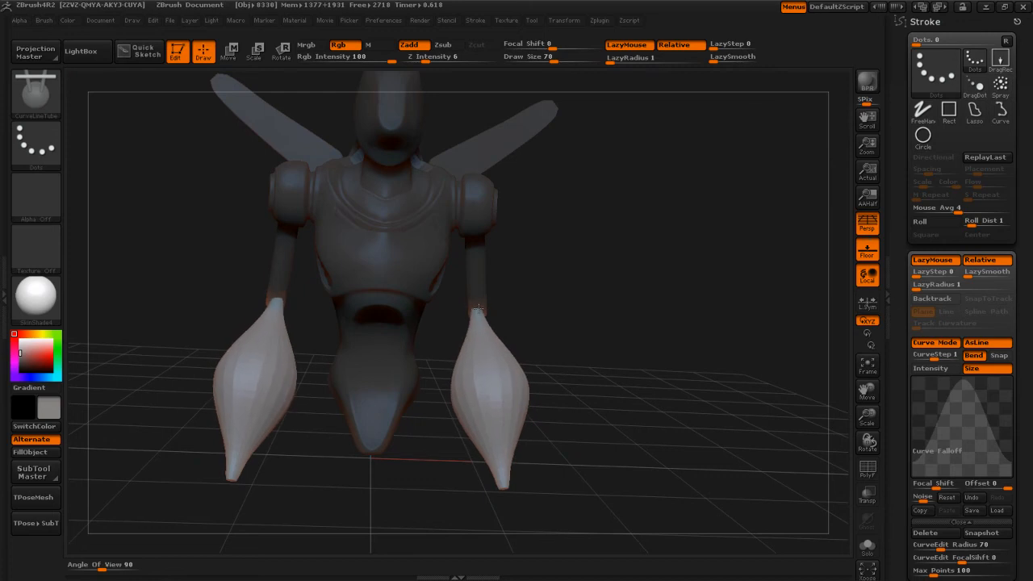
Step: Align the forearm tubes in side view by shifting their upper ends to the elbows and their lower ends forward
left_click_drag(601, 351, 528, 359)
left_click_drag(496, 308, 506, 307)
left_click_drag(428, 487, 439, 482)
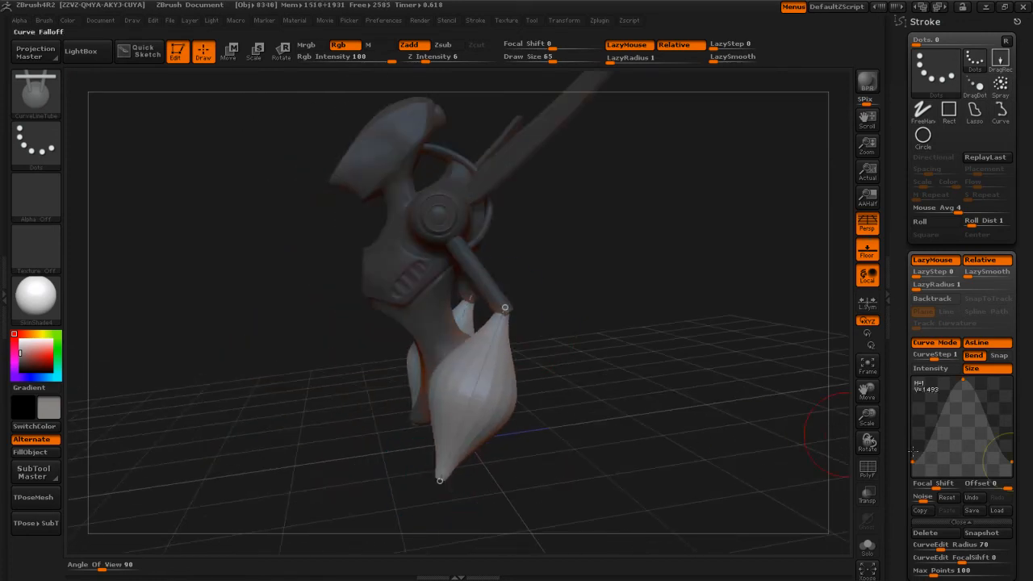
Step: Raise the starting end of the falloff graph and update the forearm tubes from their upper and lower ends
left_click_drag(912, 444, 921, 418)
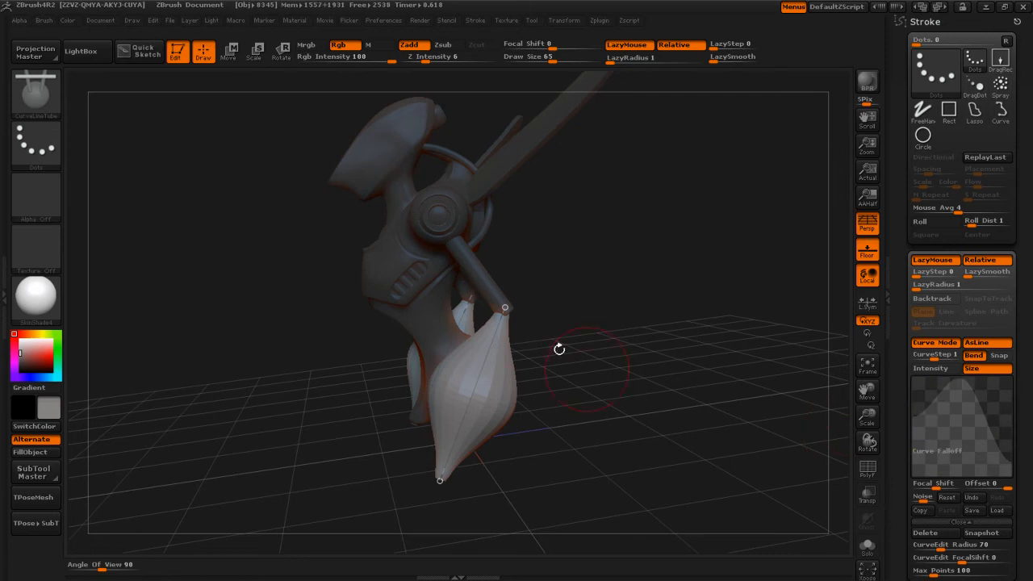
left_click(506, 309)
left_click_drag(444, 483, 449, 480)
key("bracketright")
left_click(505, 310)
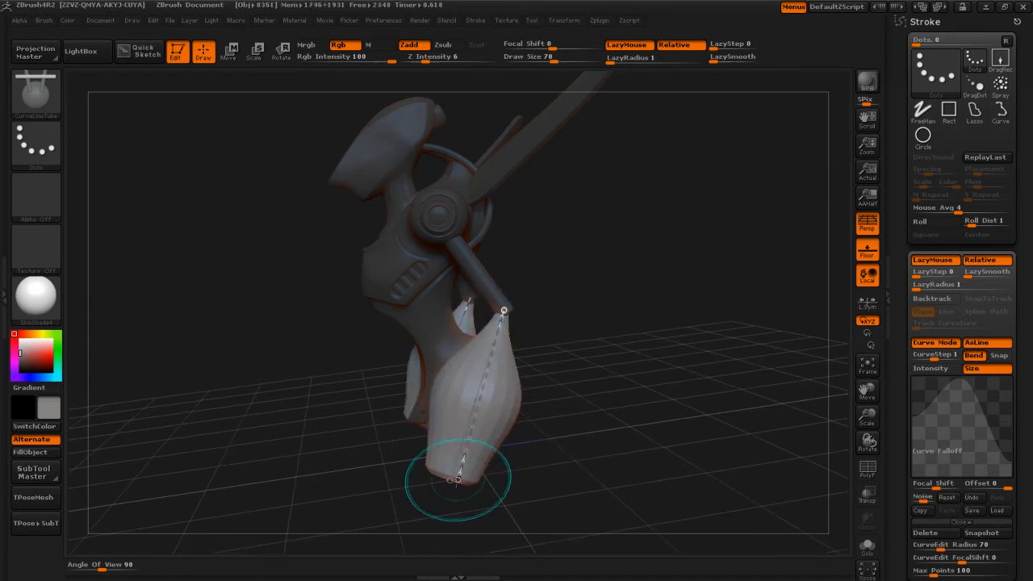
left_click(453, 479)
key("bracketleft")
mouse_move(549, 393)
left_mouse_down()
mouse_move(641, 366)
mouse_move(631, 369)
mouse_move(761, 406)
left_mouse_up()
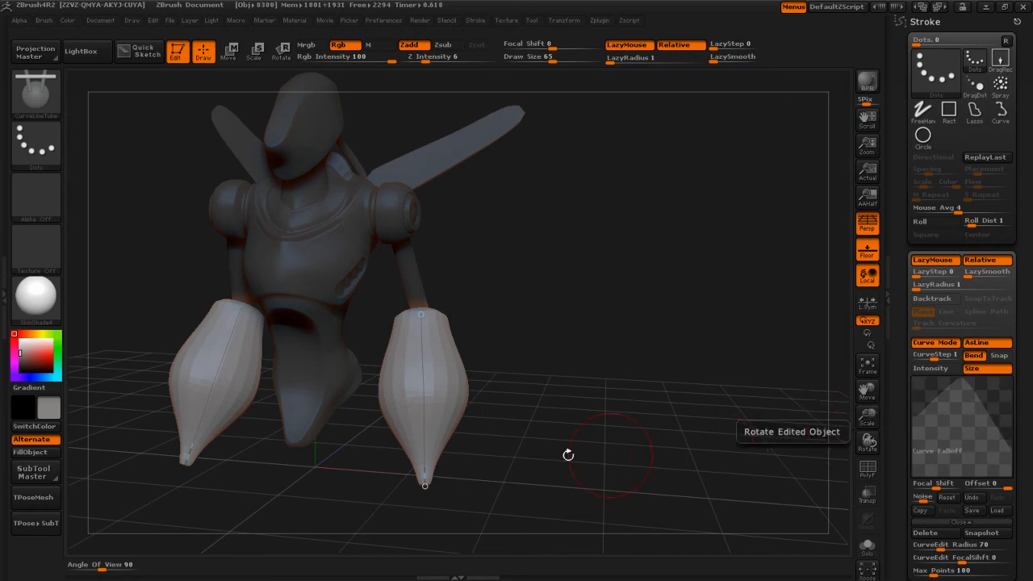
Step: Shift the falloff graph's peak toward its start and update the tubes so the forearms bulge near the elbows
left_click(424, 487)
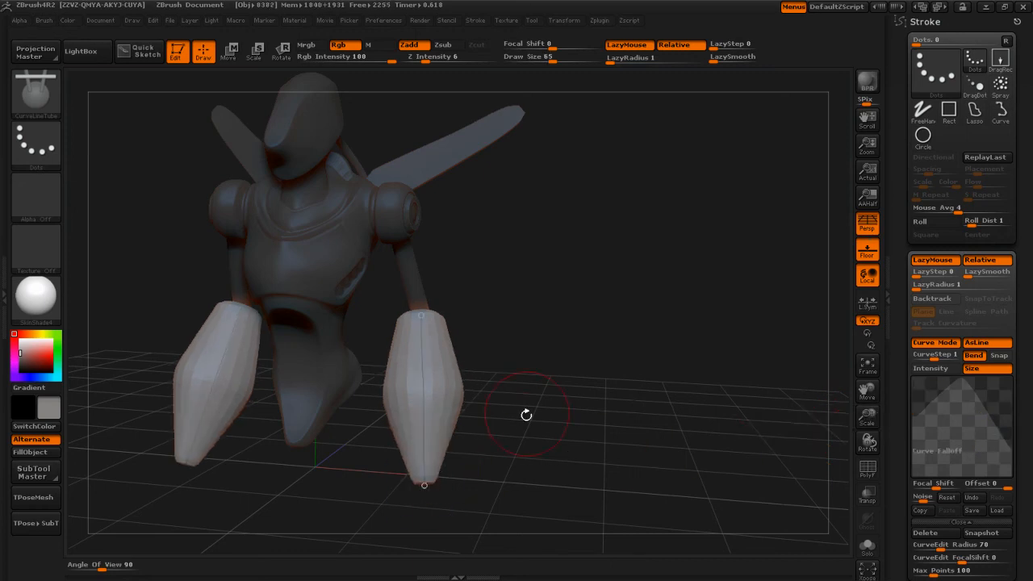
left_click_drag(528, 411, 514, 421)
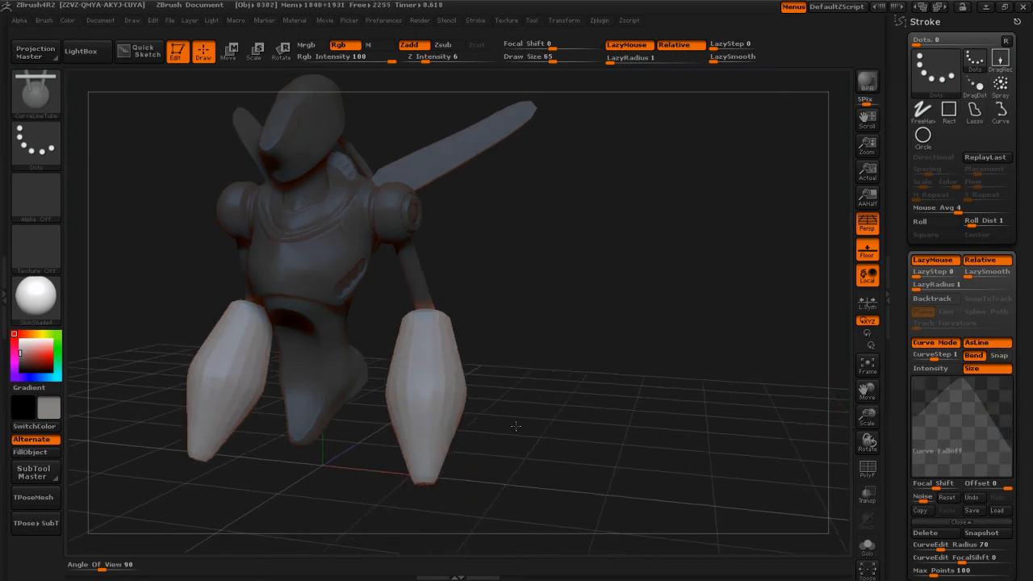
left_click(425, 484)
mouse_move(544, 425)
left_mouse_down()
mouse_move(569, 424)
mouse_move(557, 411)
mouse_move(462, 409)
left_mouse_up()
key("bracketright")
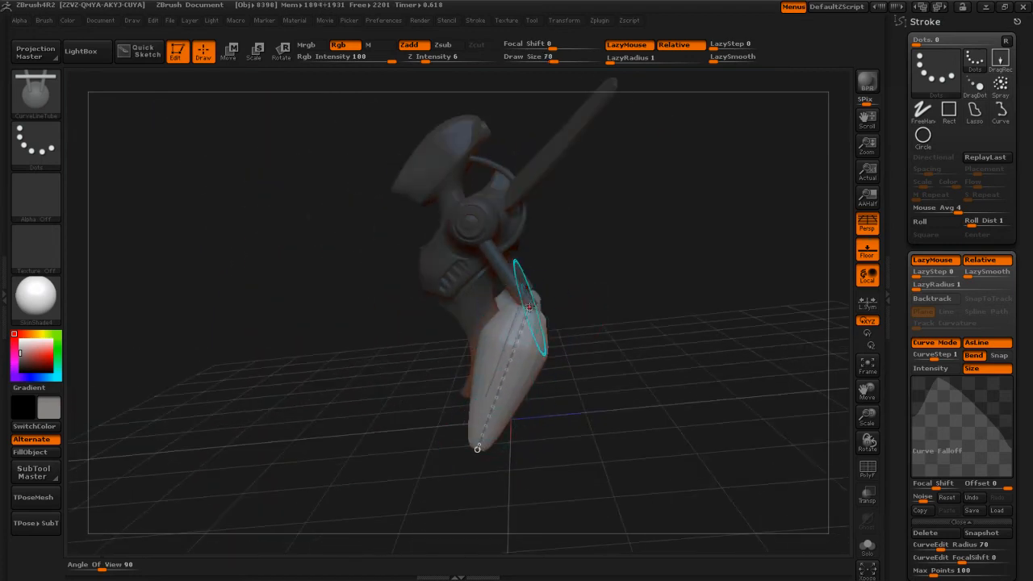
left_click(527, 308)
left_click_drag(538, 291, 666, 404)
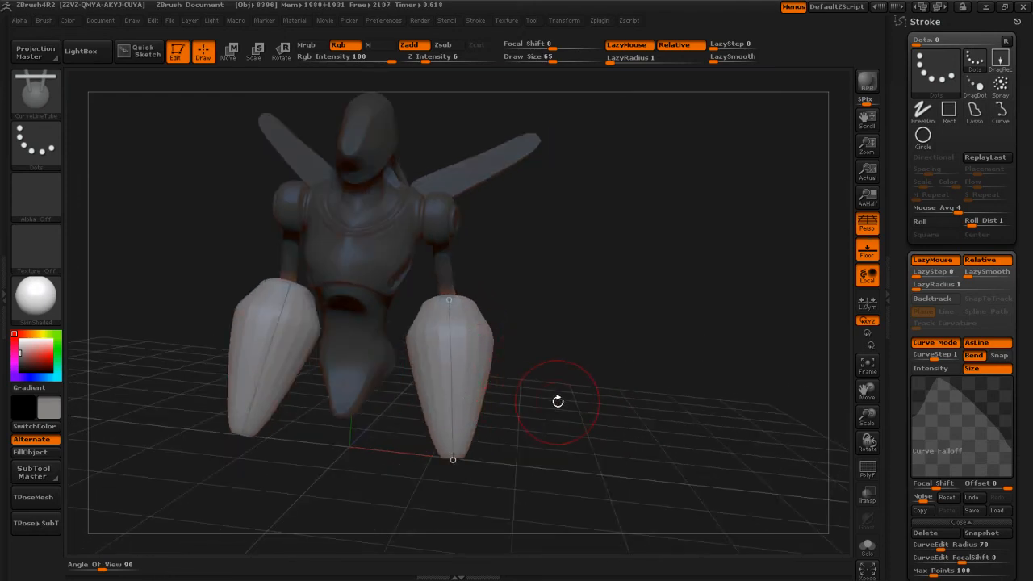
Step: Reduce the draw size to 53 and update the forearm tubes to a slimmer thickness
key("s")
left_click_drag(556, 402, 549, 404)
left_click(454, 459)
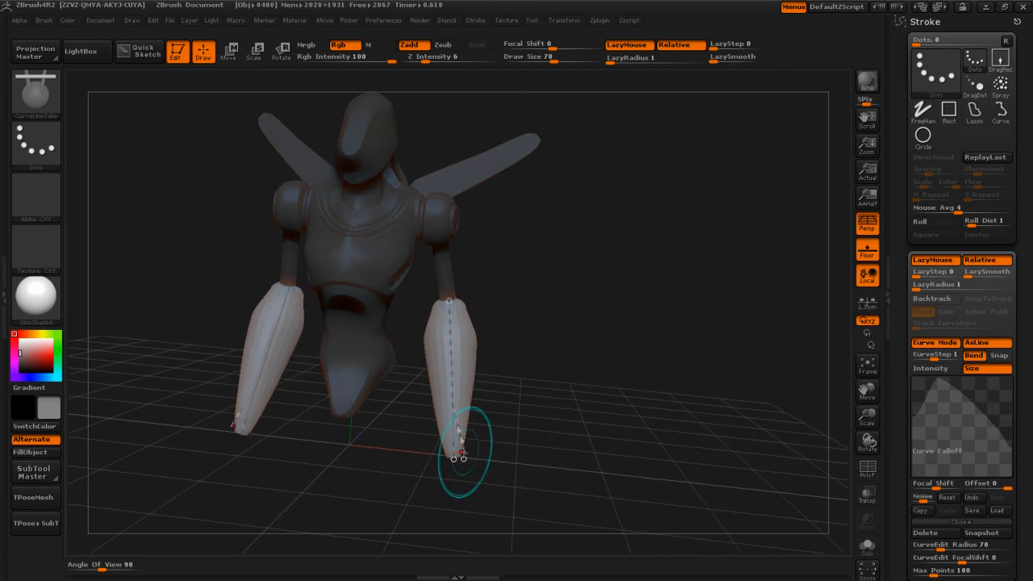
key("s")
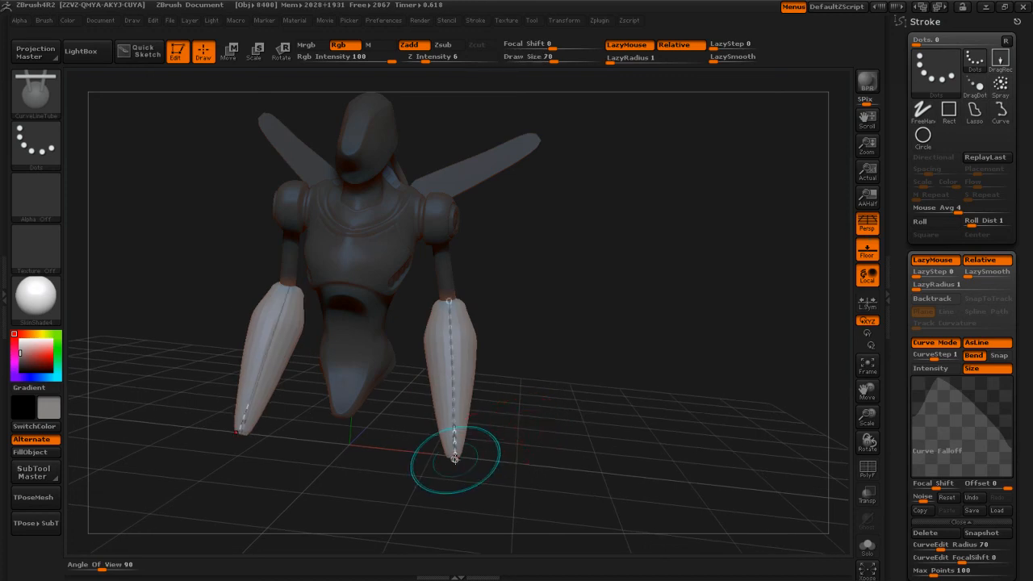
left_click(456, 460)
left_click_drag(523, 434, 603, 411)
mouse_move(575, 497)
left_mouse_down()
mouse_move(666, 486)
mouse_move(607, 478)
mouse_move(654, 422)
mouse_move(680, 408)
mouse_move(692, 420)
left_mouse_up()
Step: Clear the mask from the whole robot and update its DynaMesh to merge the forearms
key("ctrl")
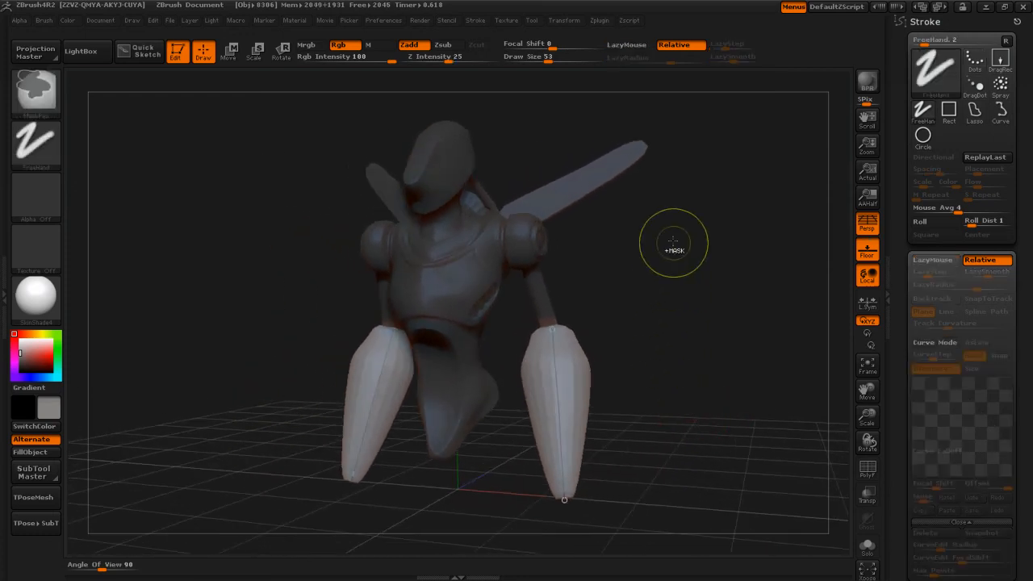
left_click_drag(704, 234, 773, 350, "ctrl")
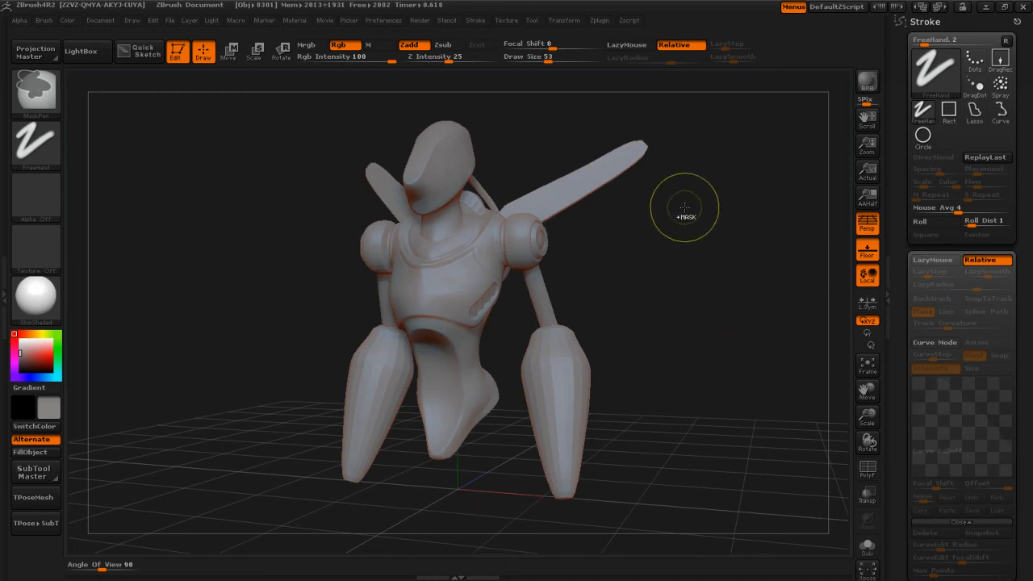
left_click_drag(683, 199, 738, 401, "ctrl")
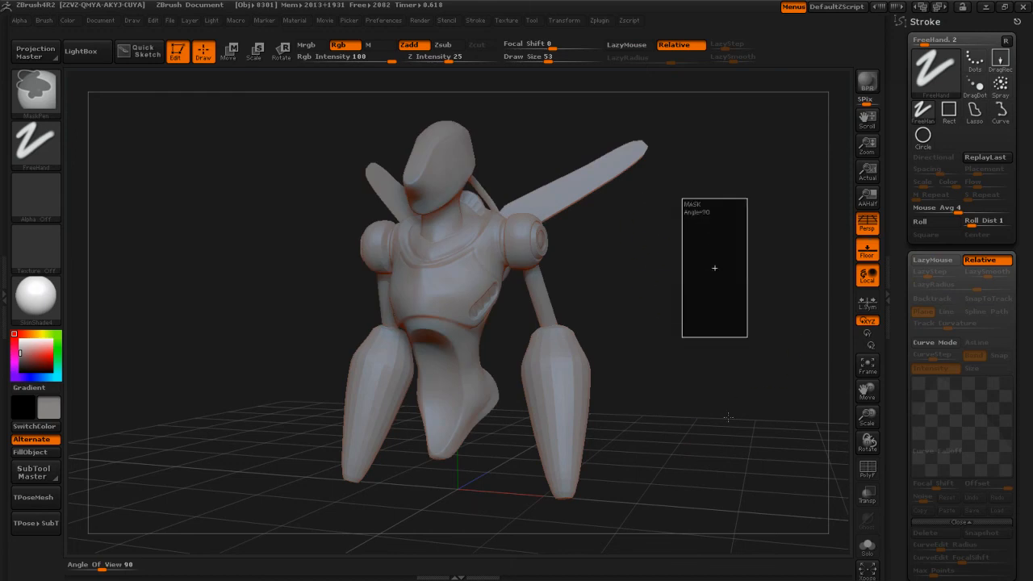
left_click_drag(675, 397, 646, 404)
Step: Try the Smooth brush on the faceted forearms, undo the first attempt, and smooth them again
key("shift")
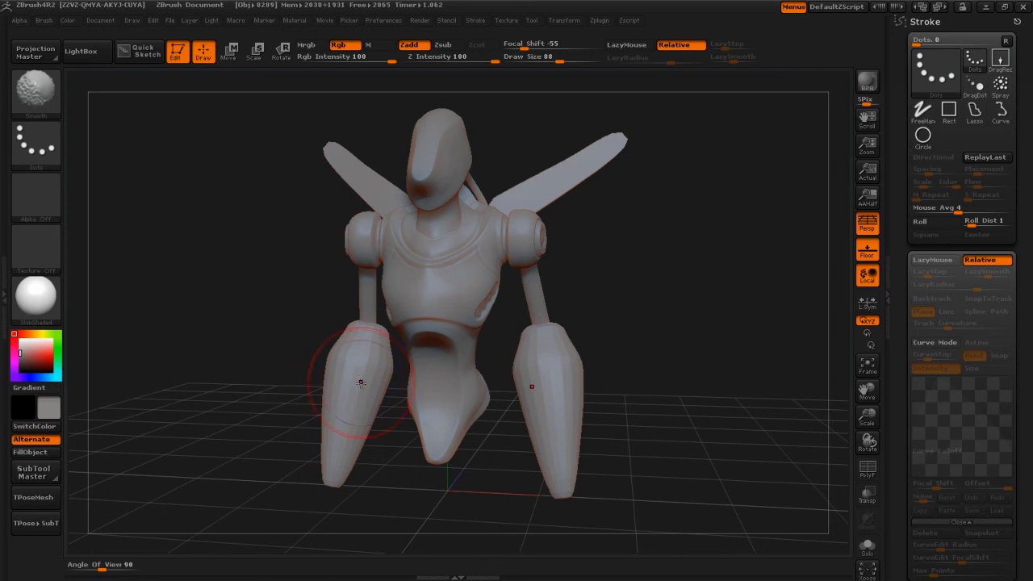
key("ctrl+z")
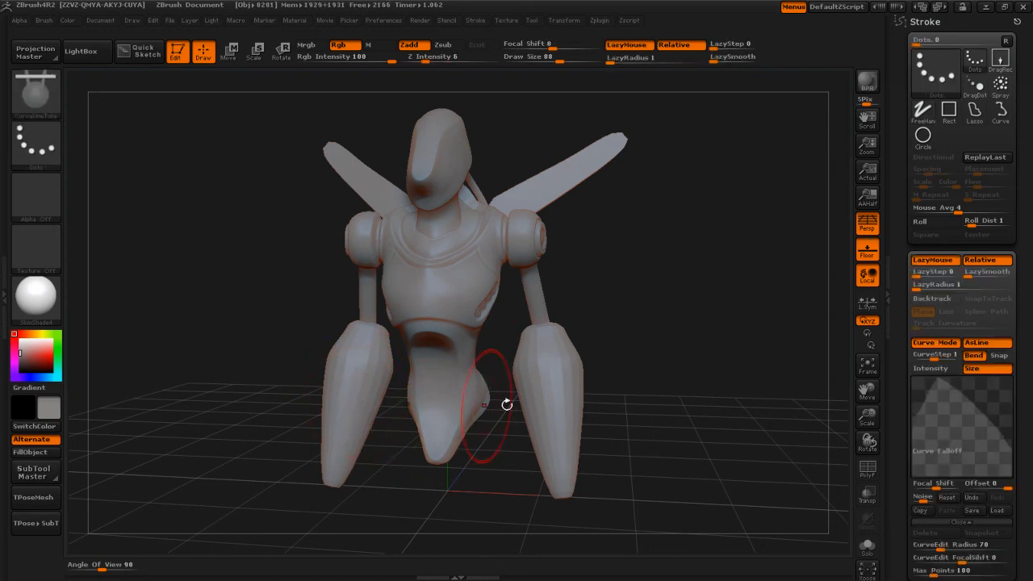
key("shift")
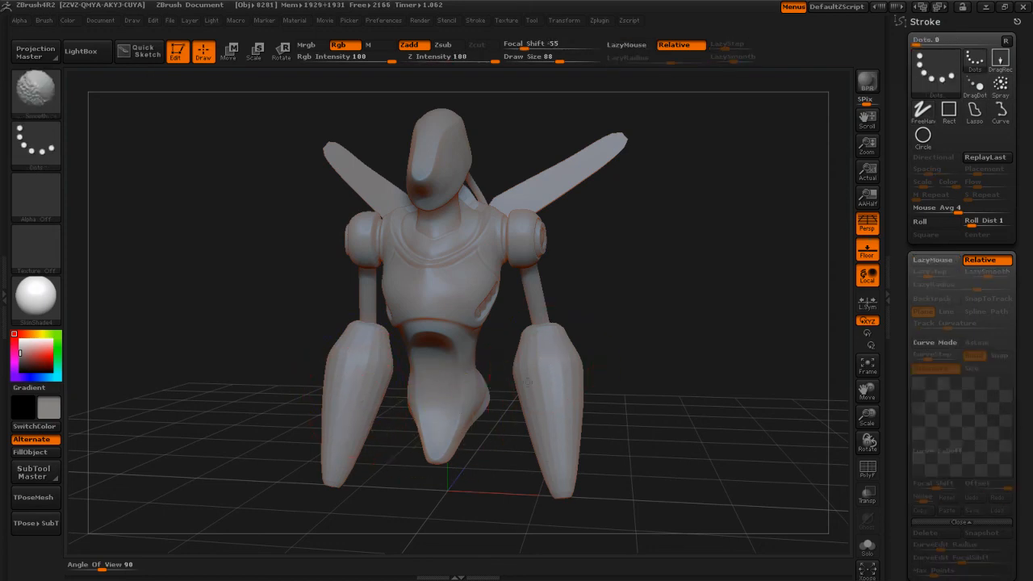
mouse_move(635, 431)
left_mouse_down()
mouse_move(701, 442)
mouse_move(643, 441)
mouse_move(669, 415)
mouse_move(658, 435)
left_mouse_up()
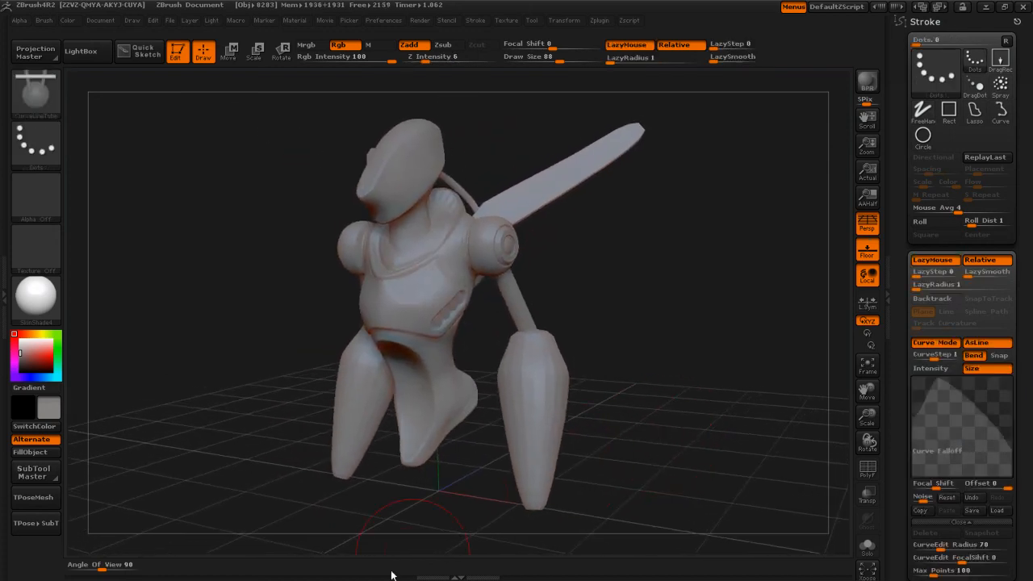